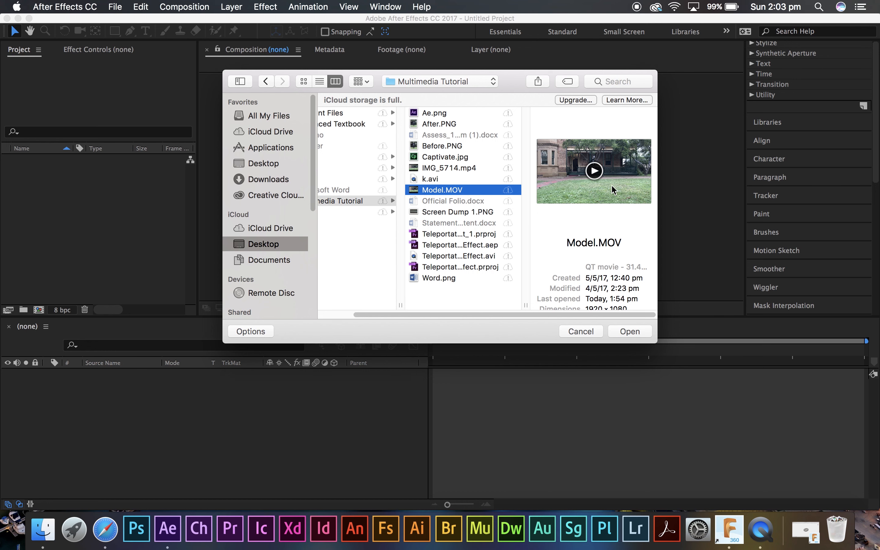
Import Model.MOV and create a composition from the clip
{"action": "left_click", "coordinate": [630, 331]}
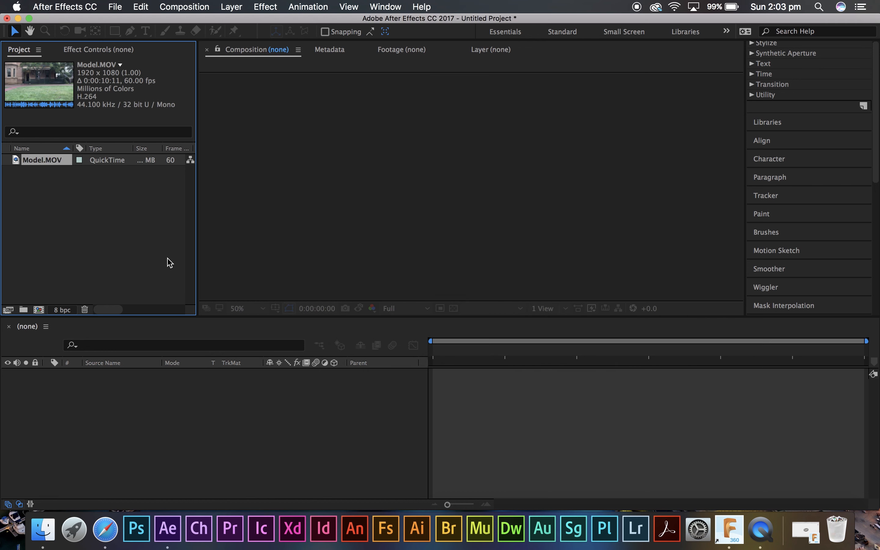
{"action": "left_click_drag", "start_coordinate": [56, 162], "coordinate": [99, 407]}
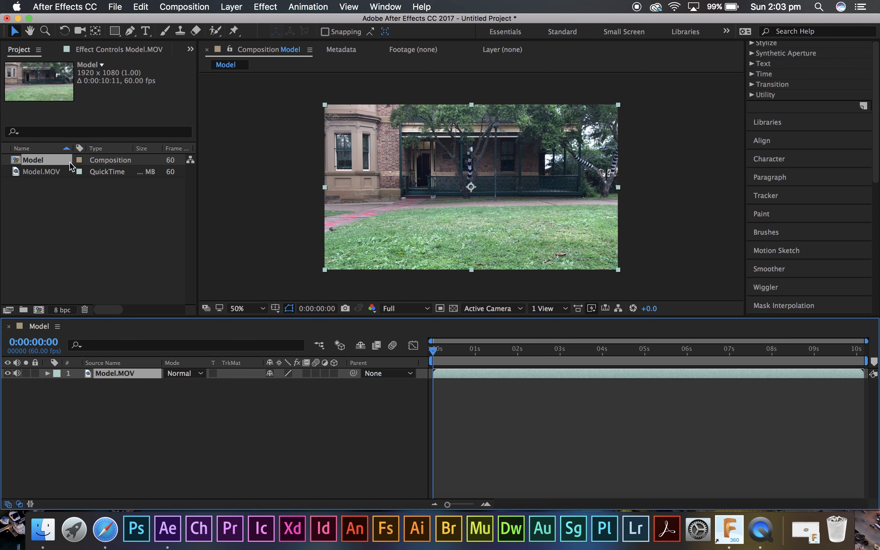
{"action": "mouse_move", "coordinate": [443, 351]}
{"action": "left_mouse_down"}
{"action": "mouse_move", "coordinate": [569, 365]}
{"action": "mouse_move", "coordinate": [866, 361]}
{"action": "mouse_move", "coordinate": [805, 346]}
{"action": "mouse_move", "coordinate": [429, 340]}
{"action": "left_mouse_up"}
Duplicate the Model.MOV layer in the Model composition
{"action": "left_click", "coordinate": [157, 410]}
{"action": "left_click", "coordinate": [120, 375]}
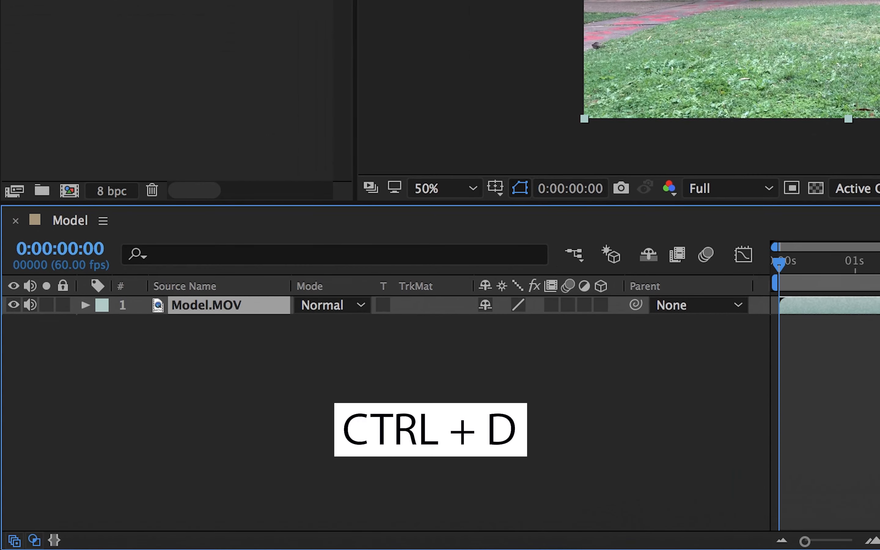
{"action": "key", "text": "ctrl+d"}
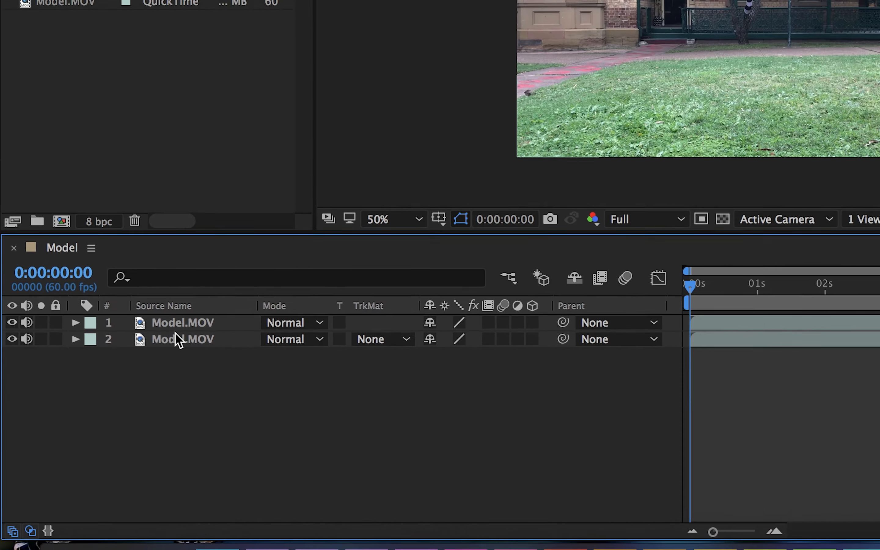
Apply Freeze Frame to the lower Model.MOV layer at 0:00:00:00
{"action": "left_click", "coordinate": [200, 324]}
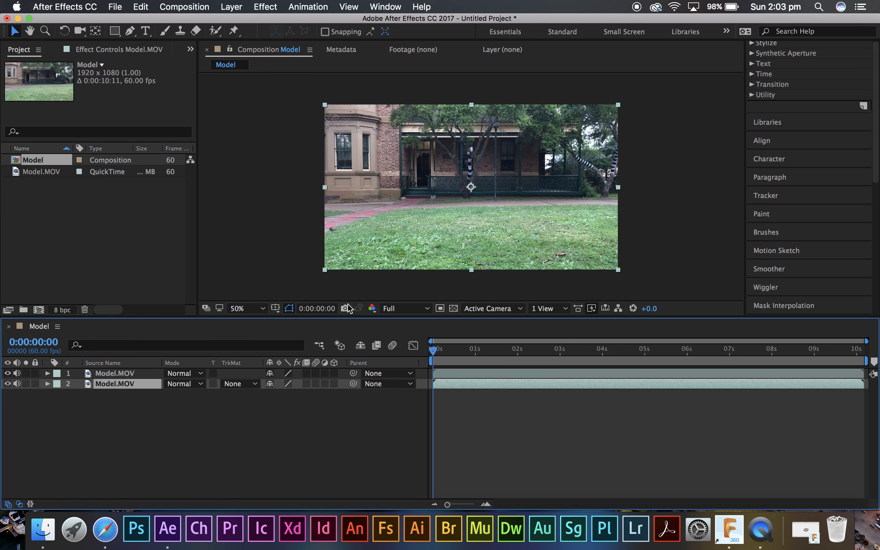
{"action": "right_click", "coordinate": [400, 206]}
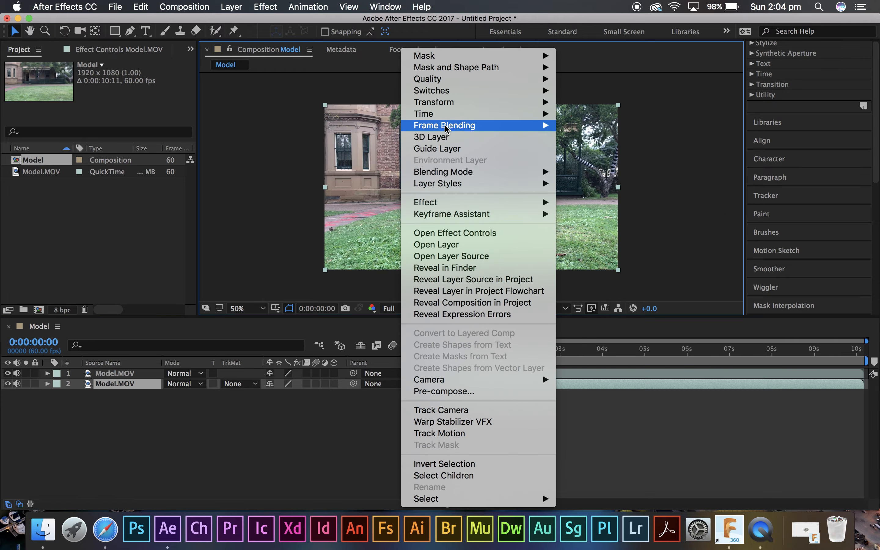
{"action": "mouse_move", "coordinate": [443, 115]}
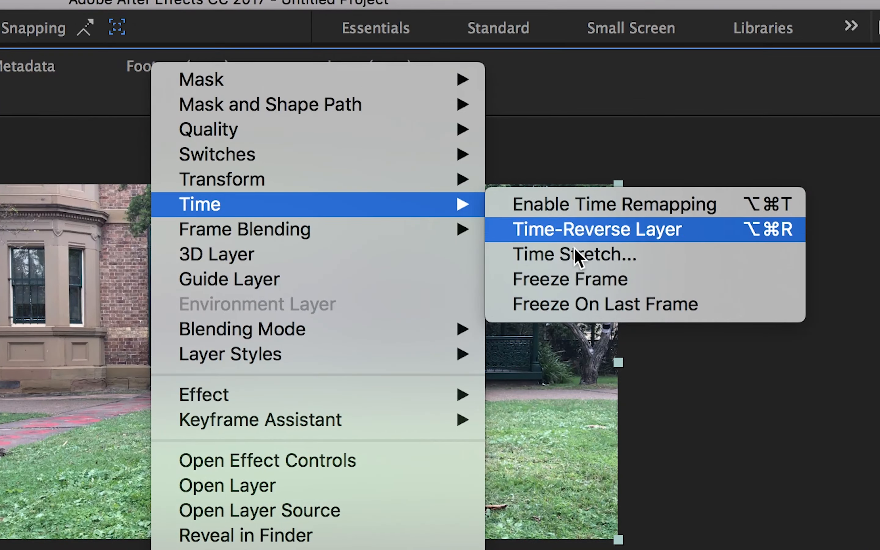
{"action": "left_click", "coordinate": [574, 280]}
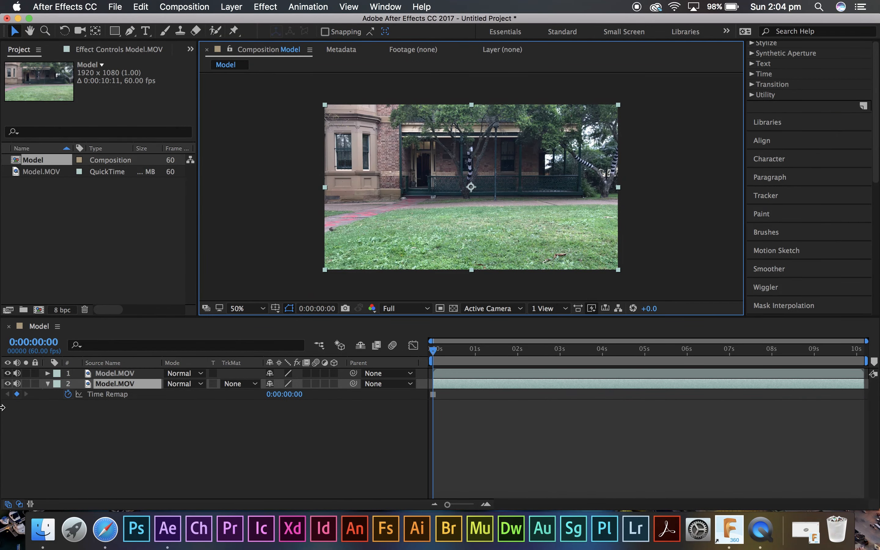
Hide the frozen lower layer and move the current time to 0:00:02:45, where the person holds his arms out
{"action": "left_click", "coordinate": [7, 383]}
{"action": "left_click", "coordinate": [134, 376]}
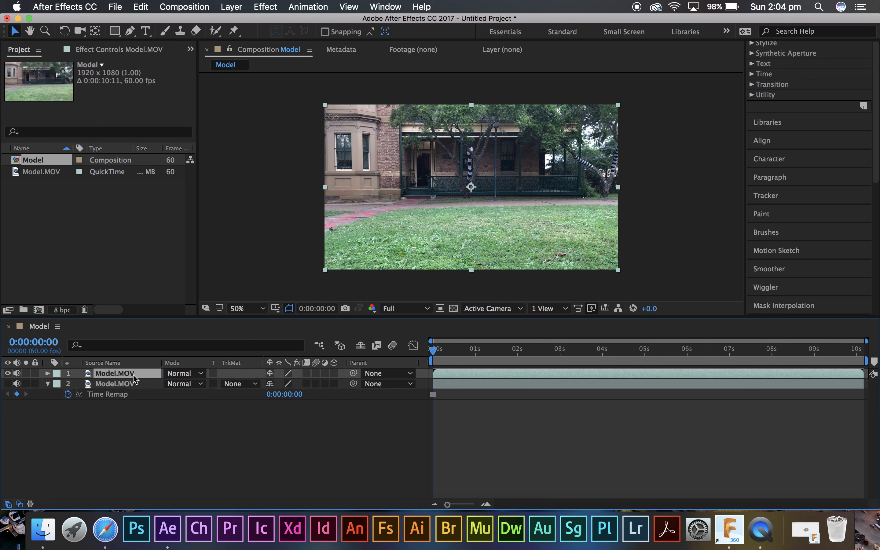
{"action": "mouse_move", "coordinate": [434, 355]}
{"action": "left_mouse_down"}
{"action": "mouse_move", "coordinate": [818, 356]}
{"action": "mouse_move", "coordinate": [444, 366]}
{"action": "left_mouse_up"}
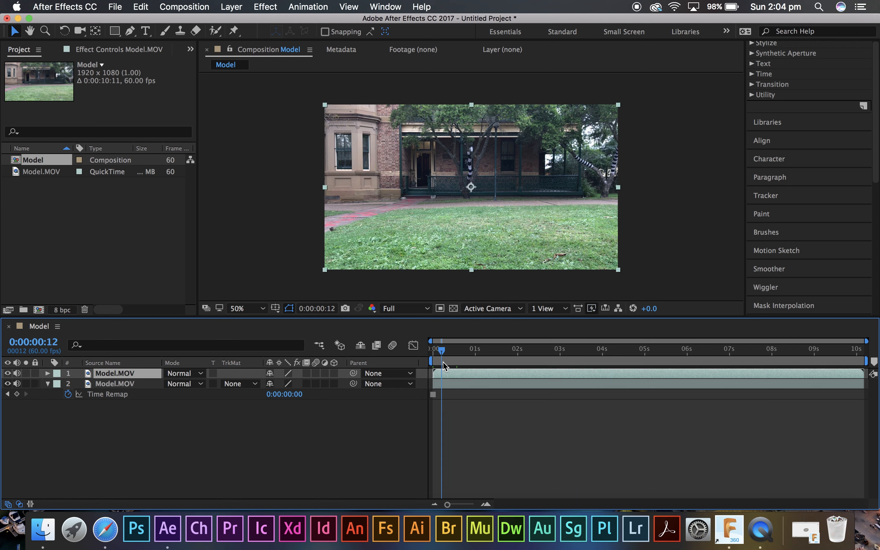
{"action": "left_click", "coordinate": [8, 384]}
{"action": "left_click_drag", "start_coordinate": [442, 355], "coordinate": [549, 351]}
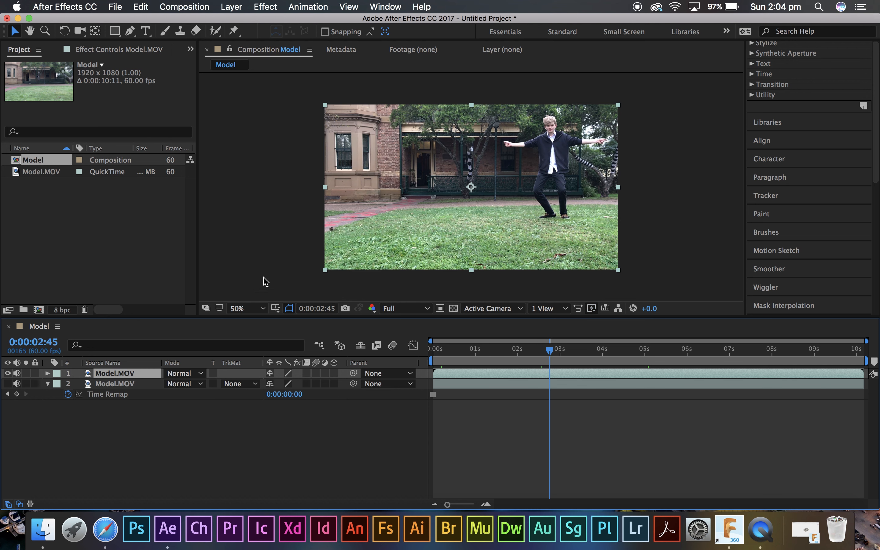
Fit the composition view to its panel and trim the end of the upper Model.MOV layer to 0:00:02:26
{"action": "left_click", "coordinate": [255, 309]}
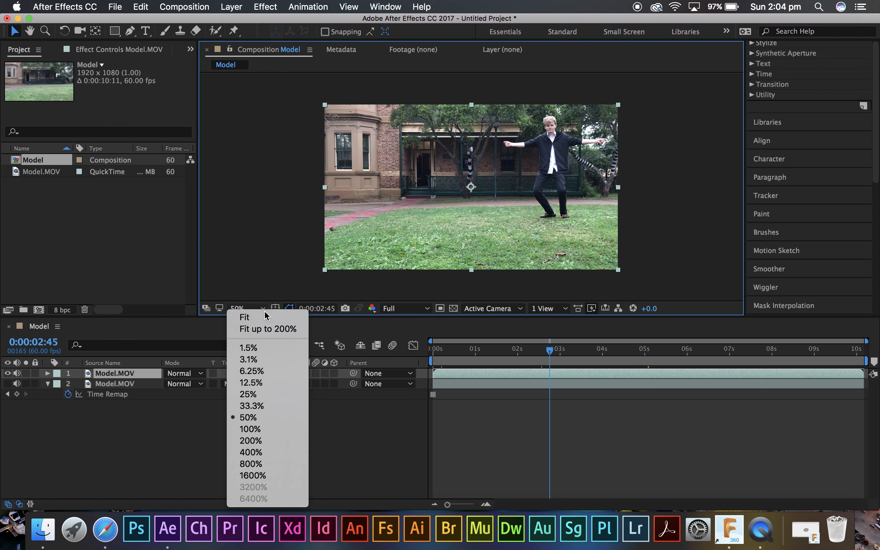
{"action": "left_click", "coordinate": [247, 317]}
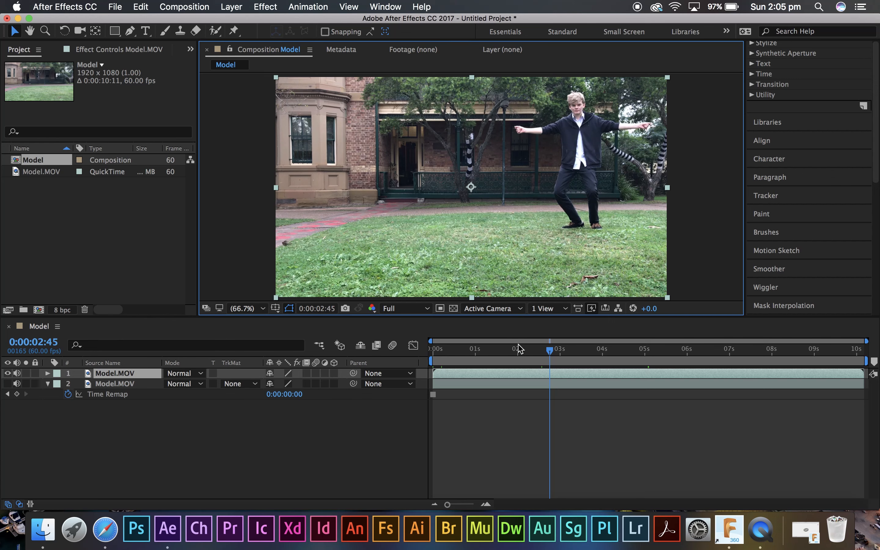
{"action": "mouse_move", "coordinate": [552, 355]}
{"action": "left_mouse_down"}
{"action": "mouse_move", "coordinate": [588, 364]}
{"action": "mouse_move", "coordinate": [536, 360]}
{"action": "left_mouse_up"}
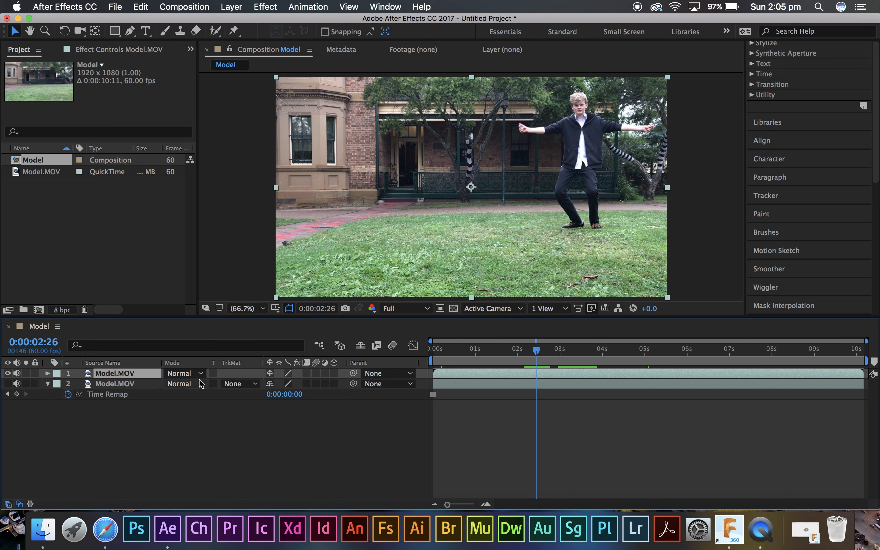
{"action": "left_click_drag", "start_coordinate": [864, 372], "coordinate": [537, 374]}
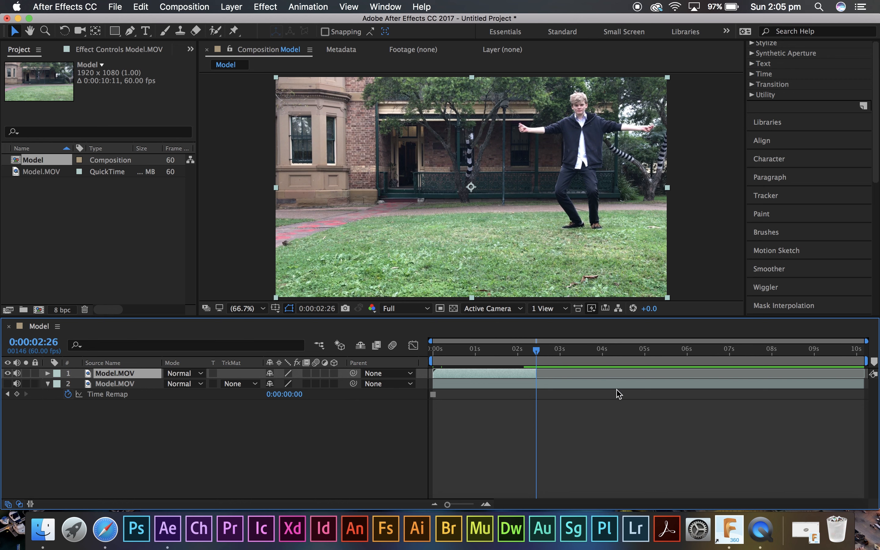
{"action": "left_click", "coordinate": [226, 458]}
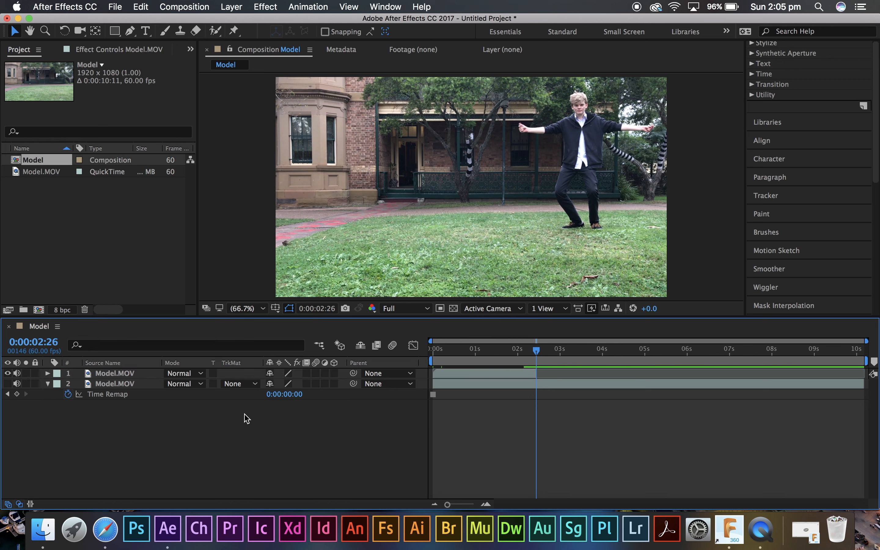
Move the current time to 0:00:04:02 and make the frozen lower layer visible again
{"action": "left_click", "coordinate": [113, 384]}
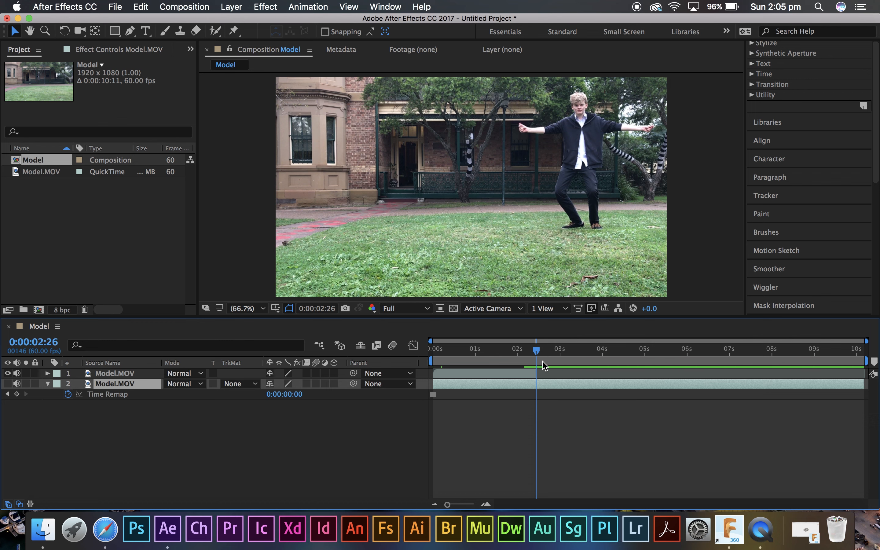
{"action": "left_click_drag", "start_coordinate": [544, 365], "coordinate": [603, 354]}
{"action": "left_click", "coordinate": [8, 383]}
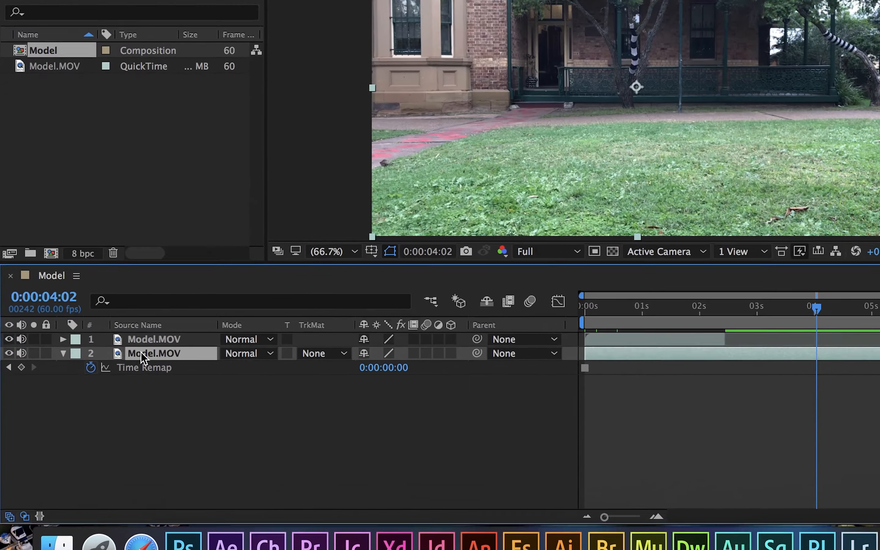
Rename the frozen lower layer to FF
{"action": "right_click", "coordinate": [106, 384]}
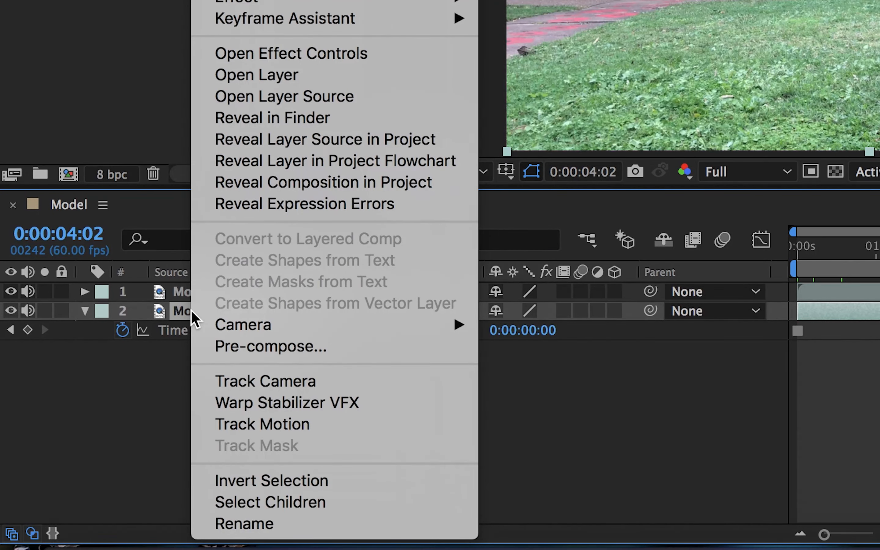
{"action": "left_click", "coordinate": [313, 526]}
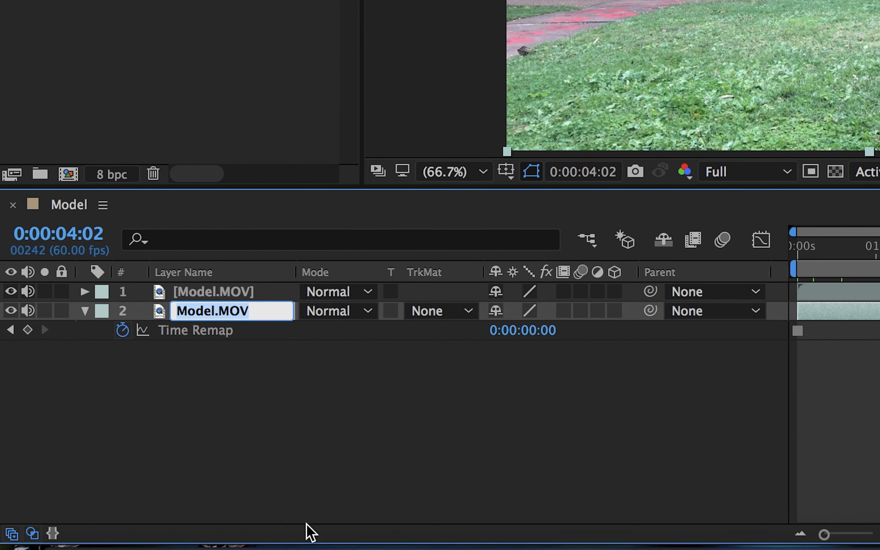
{"action": "type", "text": "FF"}
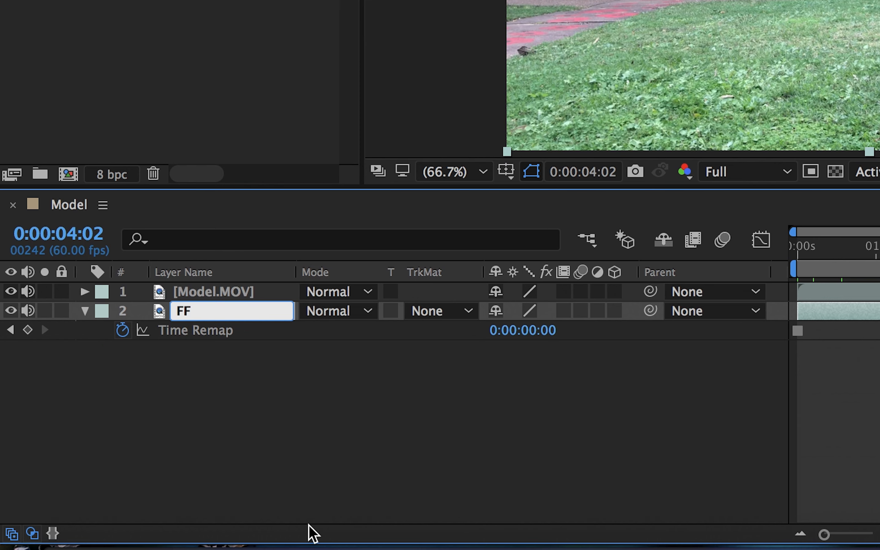
{"action": "left_click", "coordinate": [311, 473]}
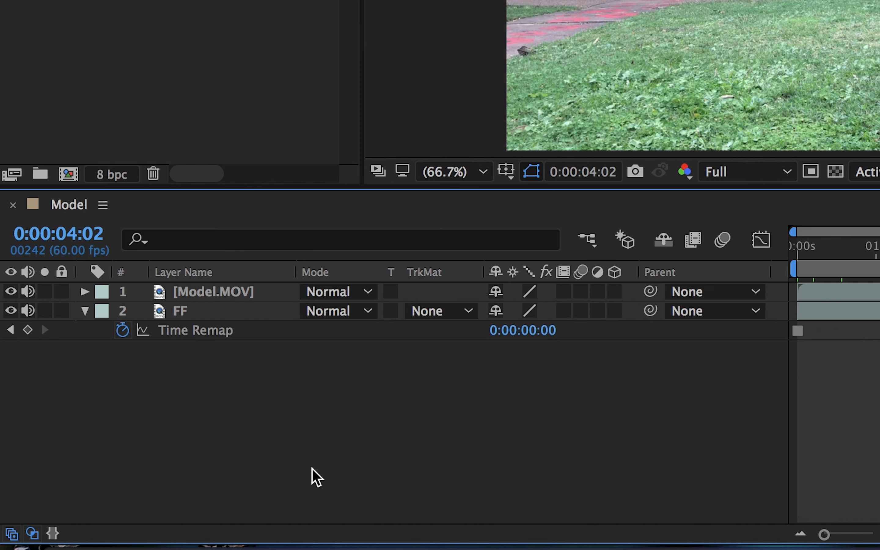
Rename the upper Model.MOV layer to Model Before
{"action": "left_click", "coordinate": [208, 294]}
{"action": "right_click", "coordinate": [208, 294]}
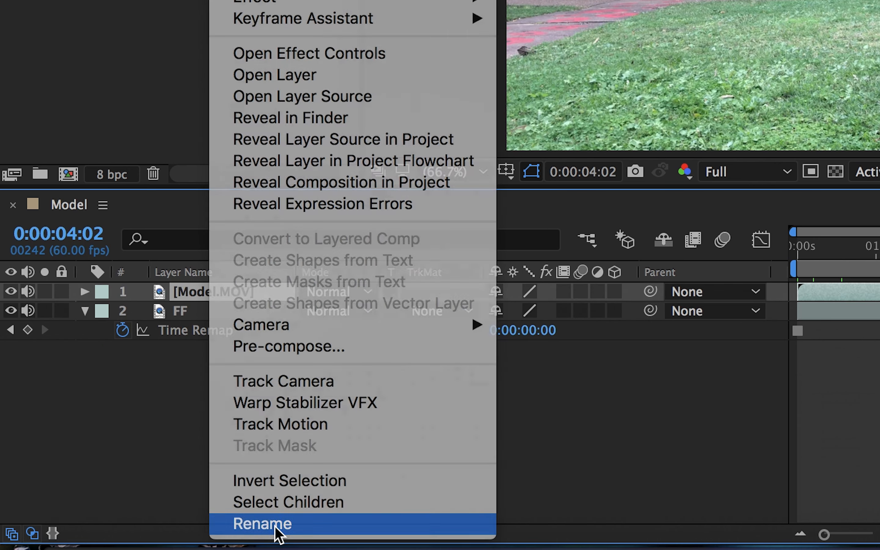
{"action": "left_click", "coordinate": [275, 525]}
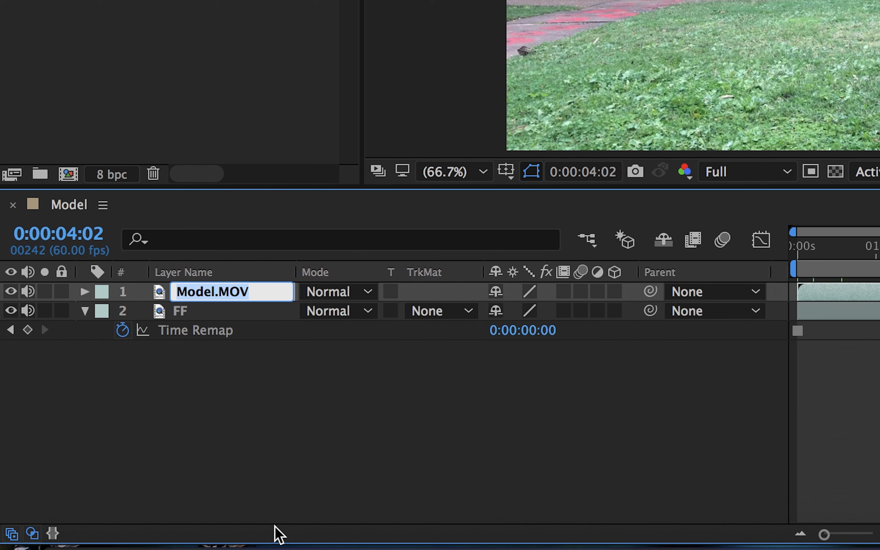
{"action": "type", "text": "Mod"}
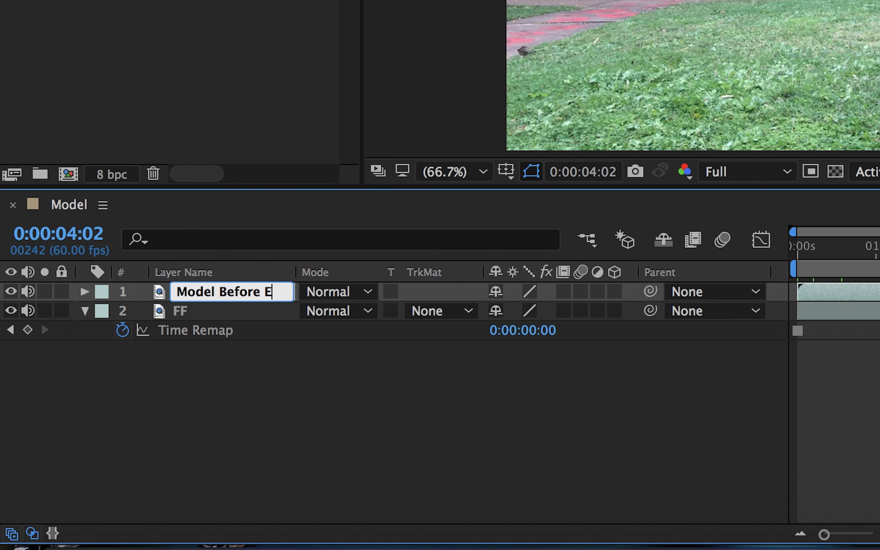
{"action": "type", "text": "el Before"}
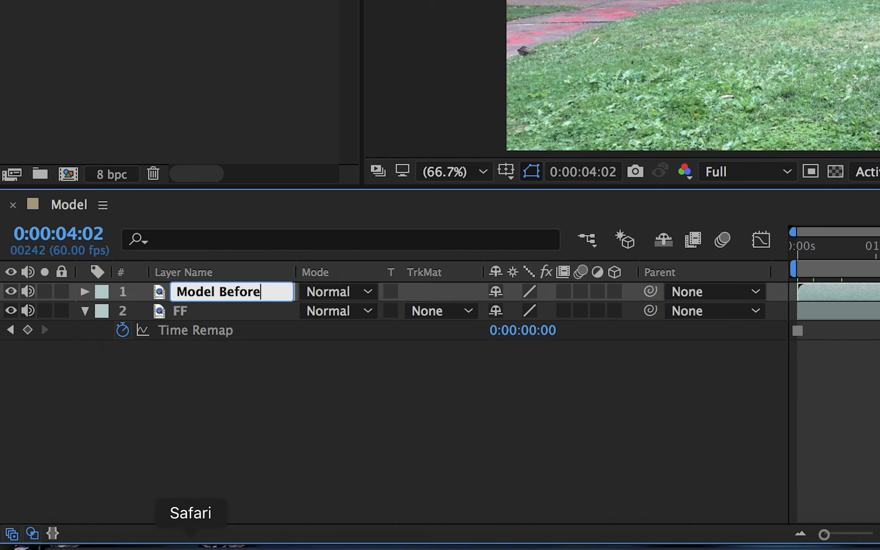
{"action": "left_click", "coordinate": [271, 471]}
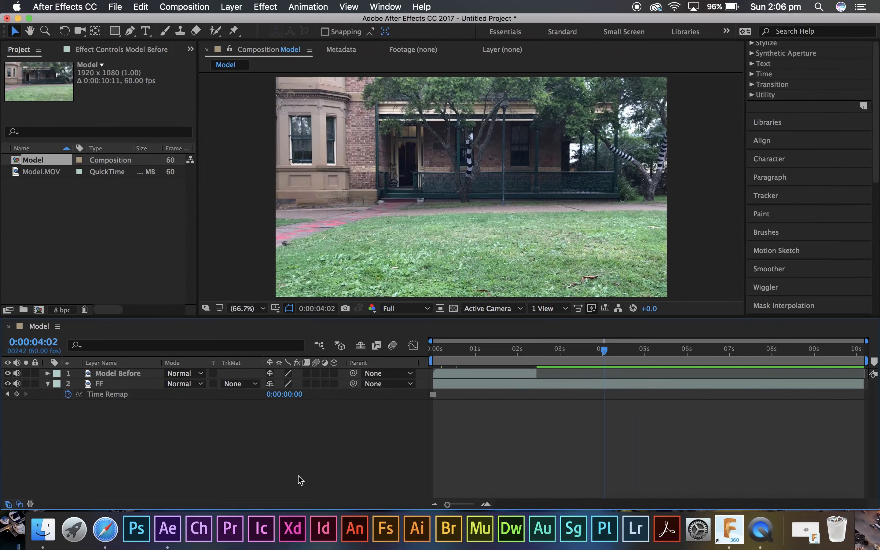
Start the FF layer and its Time Remap keyframe at 0:00:02:27, directly where the Model Before layer ends
{"action": "left_click", "coordinate": [496, 387]}
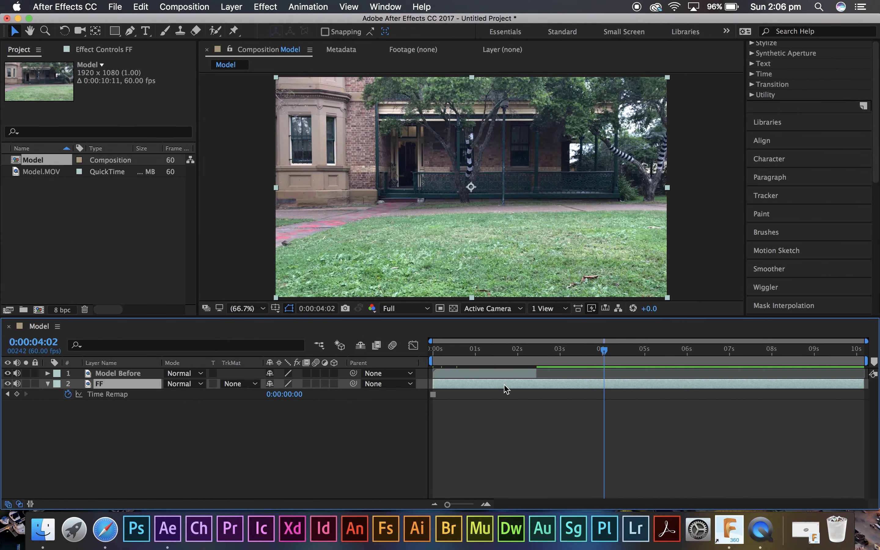
{"action": "left_click", "coordinate": [315, 463]}
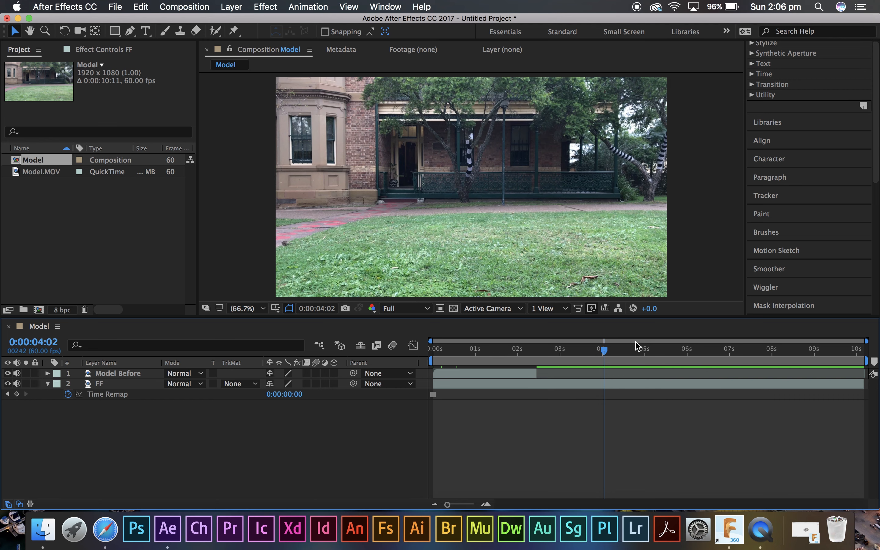
{"action": "left_click_drag", "start_coordinate": [601, 351], "coordinate": [534, 375]}
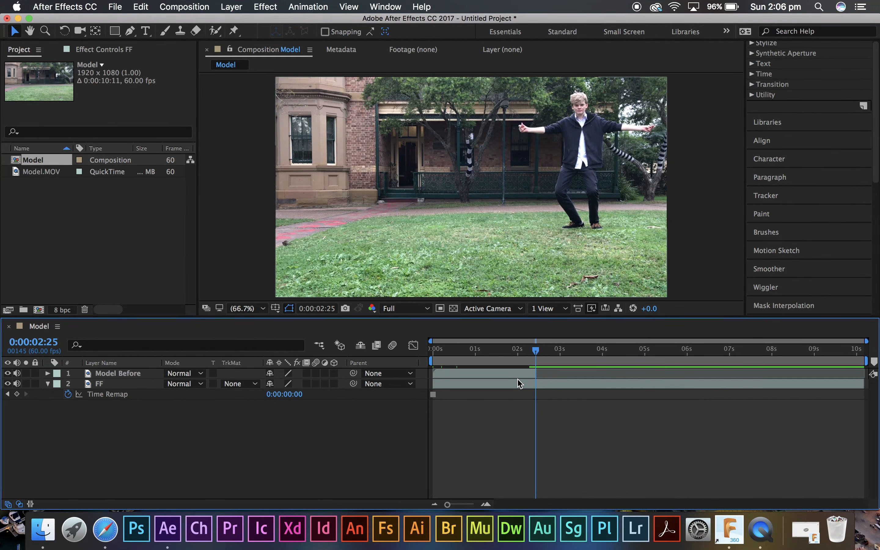
{"action": "left_click", "coordinate": [460, 377]}
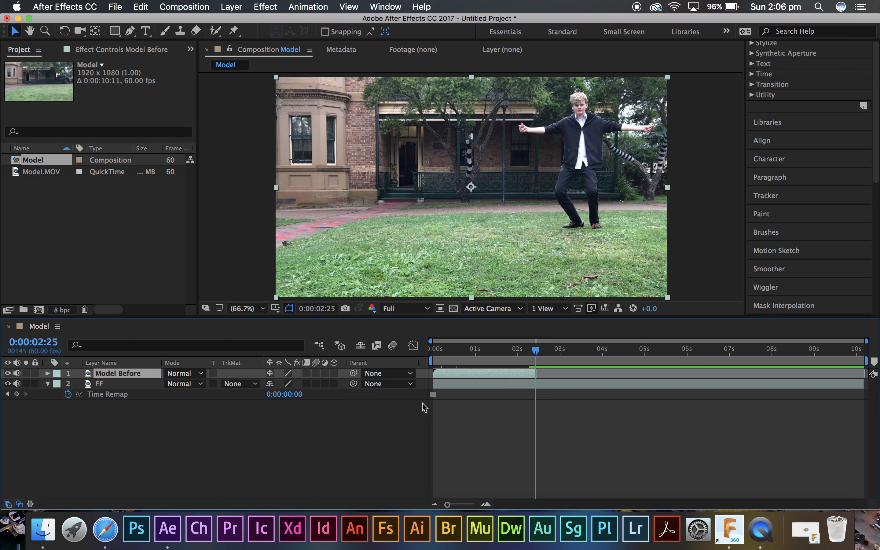
{"action": "left_click_drag", "start_coordinate": [438, 396], "coordinate": [485, 398]}
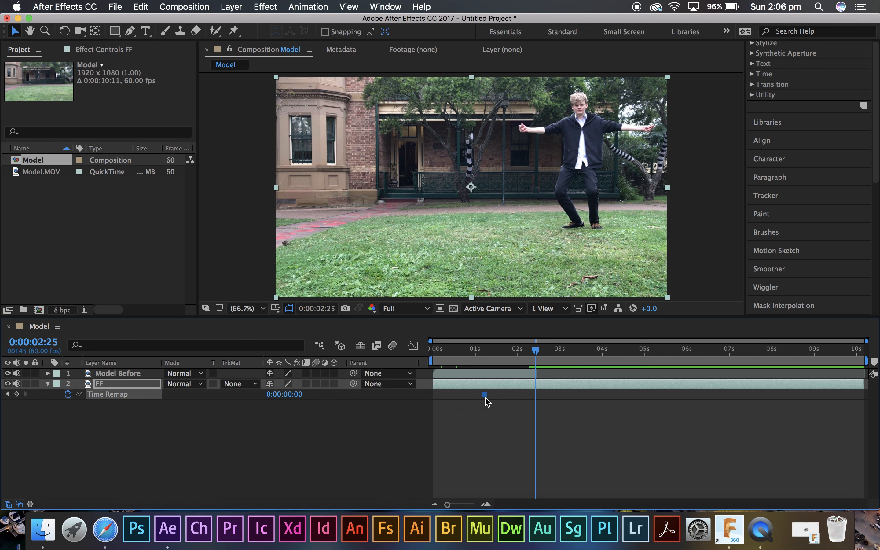
{"action": "key", "text": "="}
{"action": "left_click_drag", "start_coordinate": [468, 505], "coordinate": [461, 505]}
{"action": "left_click_drag", "start_coordinate": [436, 387], "coordinate": [662, 388]}
{"action": "left_click", "coordinate": [592, 485]}
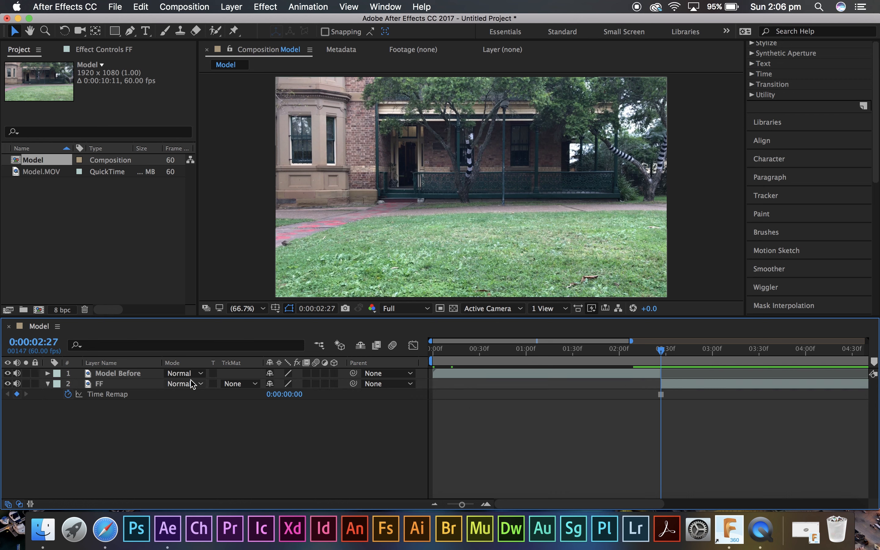
Hide the Model Before layer and move the current time to 0:00:02:28
{"action": "left_click", "coordinate": [7, 372]}
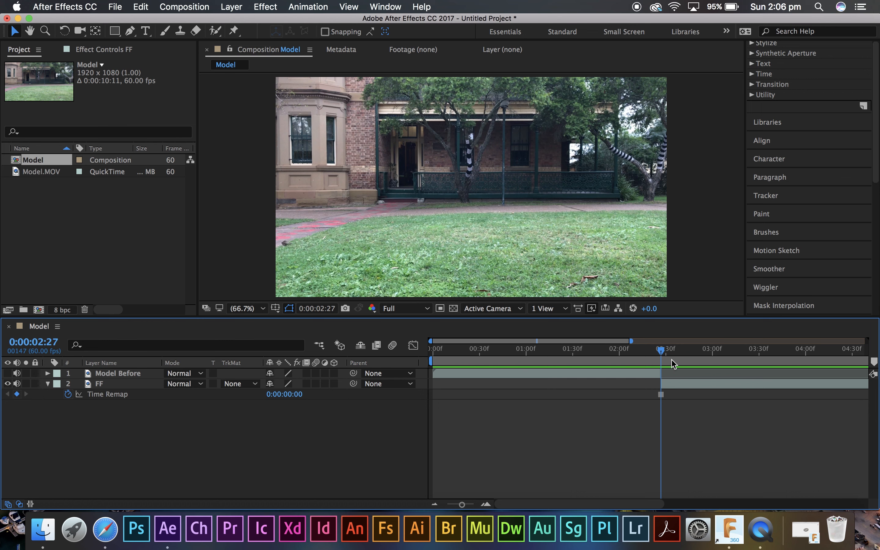
{"action": "mouse_move", "coordinate": [661, 350]}
{"action": "left_mouse_down"}
{"action": "mouse_move", "coordinate": [643, 351]}
{"action": "mouse_move", "coordinate": [664, 358]}
{"action": "left_mouse_up"}
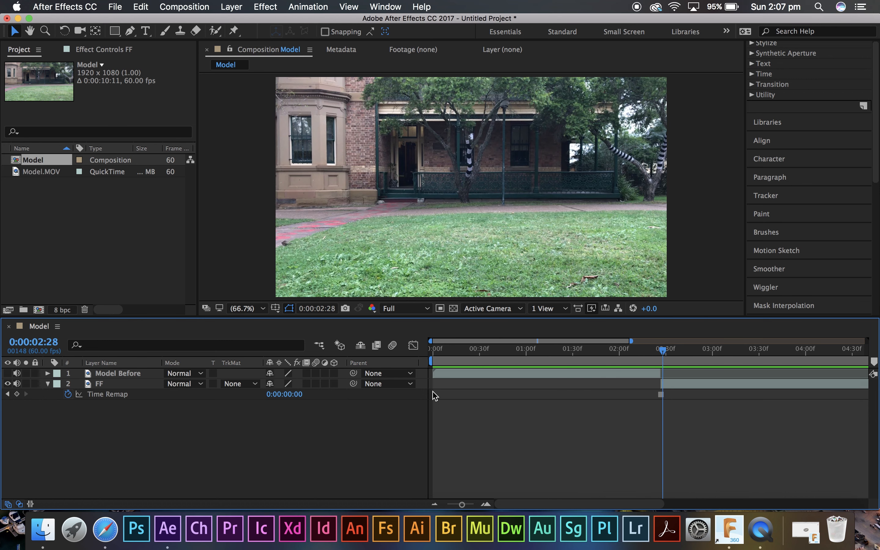
Show the Model Before layer again and set the current time to 0:00:02:26, while the model is still in frame
{"action": "left_click", "coordinate": [7, 373]}
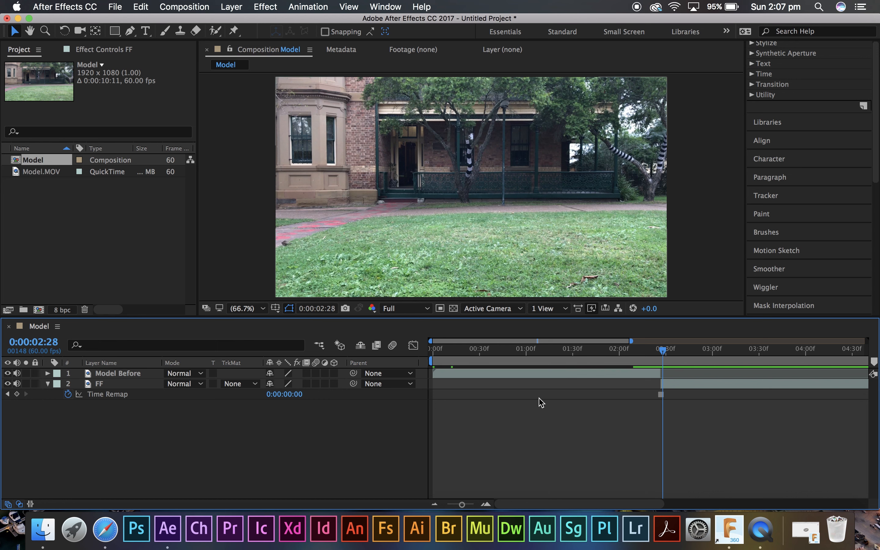
{"action": "left_click", "coordinate": [659, 354]}
{"action": "left_click_drag", "start_coordinate": [658, 355], "coordinate": [658, 355]}
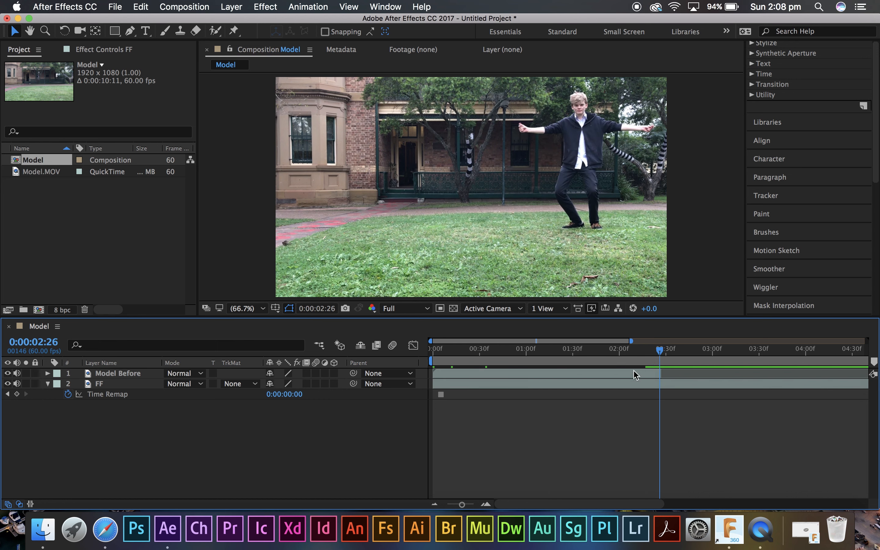
Apply Freeze Frame to the Model Before layer at 0:00:02:26
{"action": "left_click", "coordinate": [145, 373]}
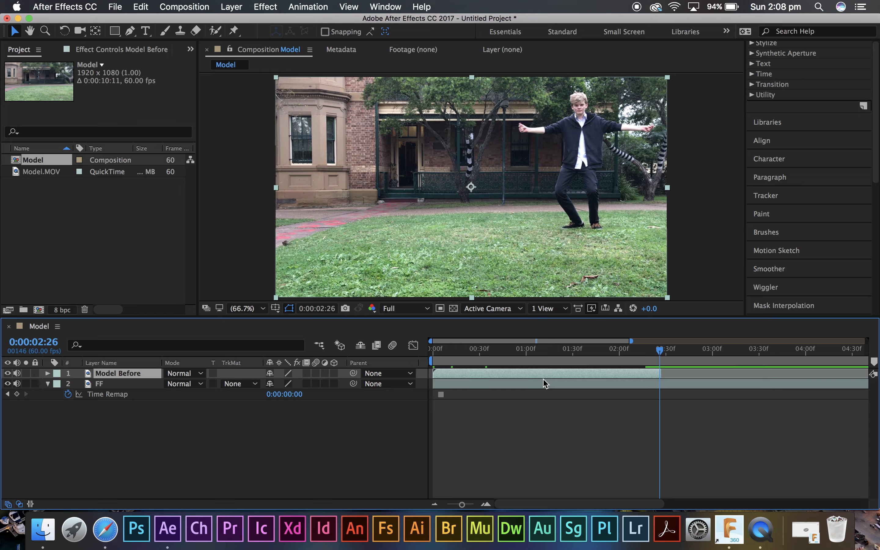
{"action": "right_click", "coordinate": [658, 377]}
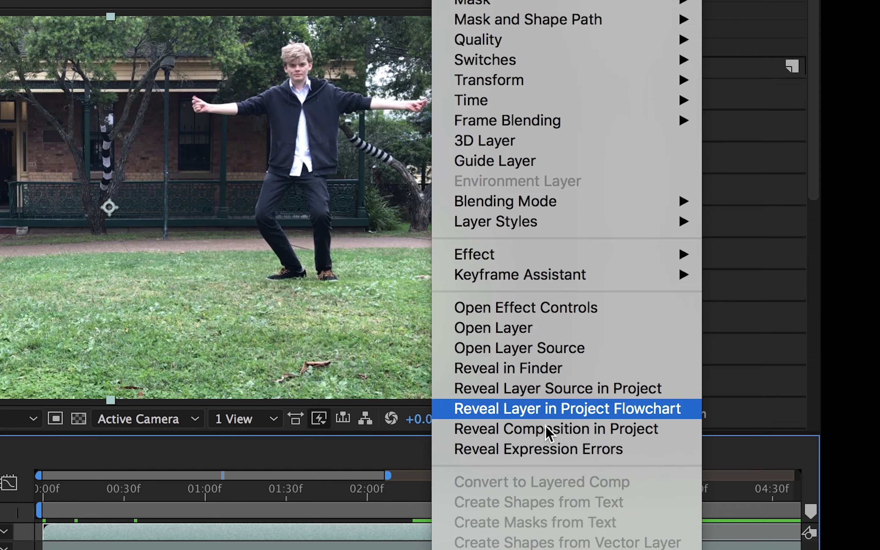
{"action": "mouse_move", "coordinate": [542, 105]}
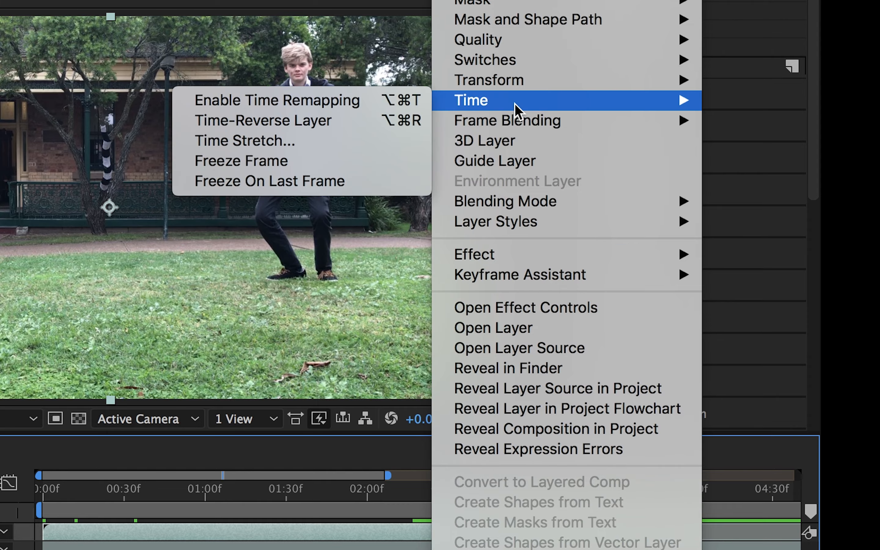
{"action": "left_click", "coordinate": [318, 161]}
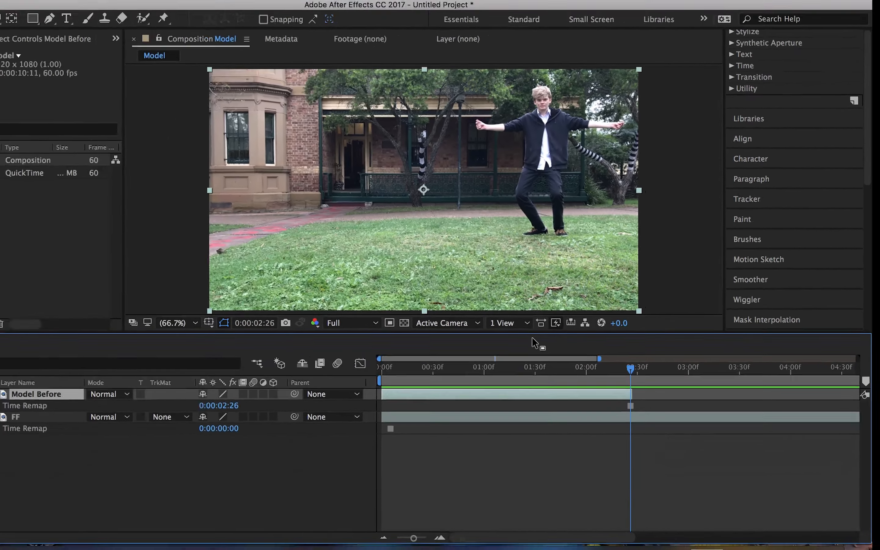
Rename the frozen Model Before layer to FF Before
{"action": "left_click_drag", "start_coordinate": [630, 367], "coordinate": [536, 346]}
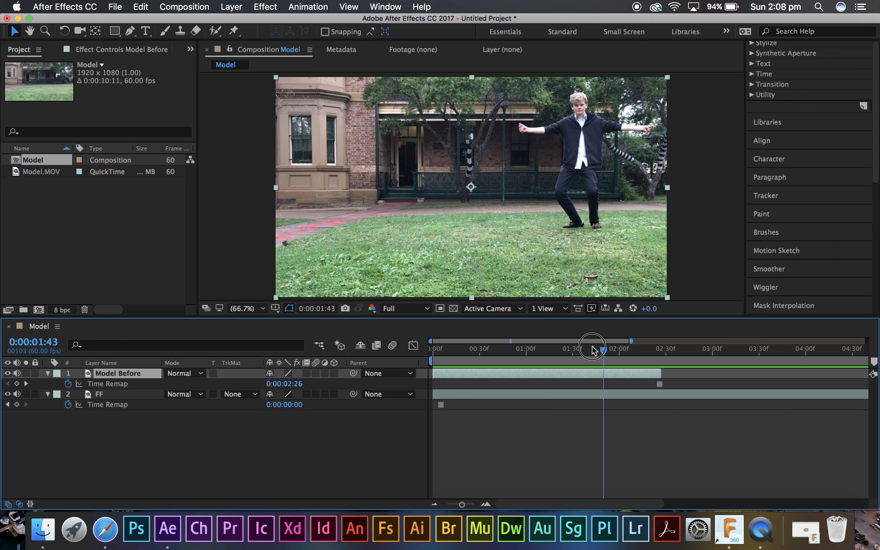
{"action": "left_click_drag", "start_coordinate": [592, 345], "coordinate": [576, 347]}
{"action": "left_click", "coordinate": [338, 437]}
{"action": "right_click", "coordinate": [120, 379]}
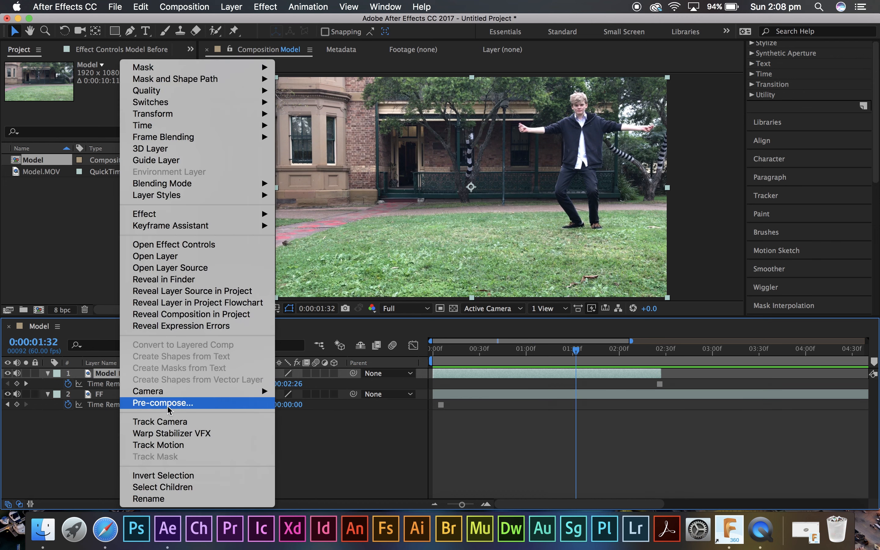
{"action": "left_click", "coordinate": [156, 500]}
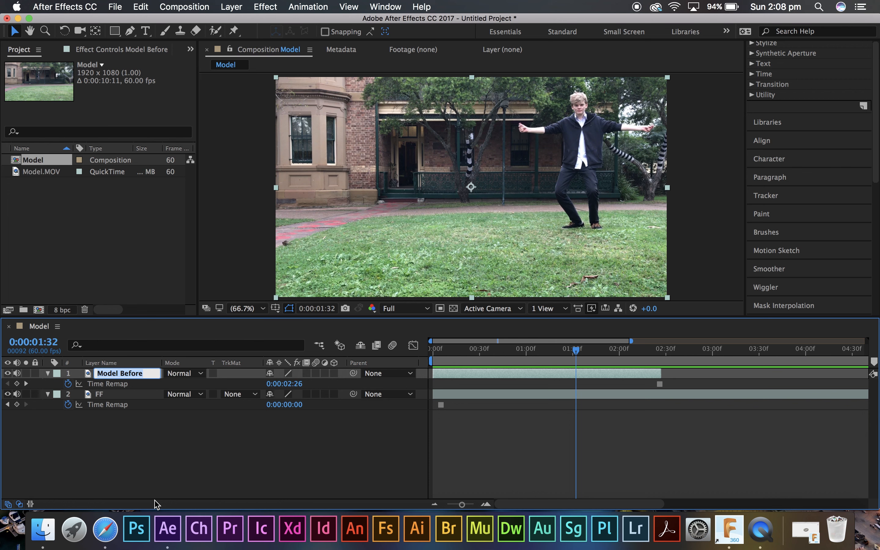
{"action": "type", "text": "FF"}
{"action": "key", "text": "Return"}
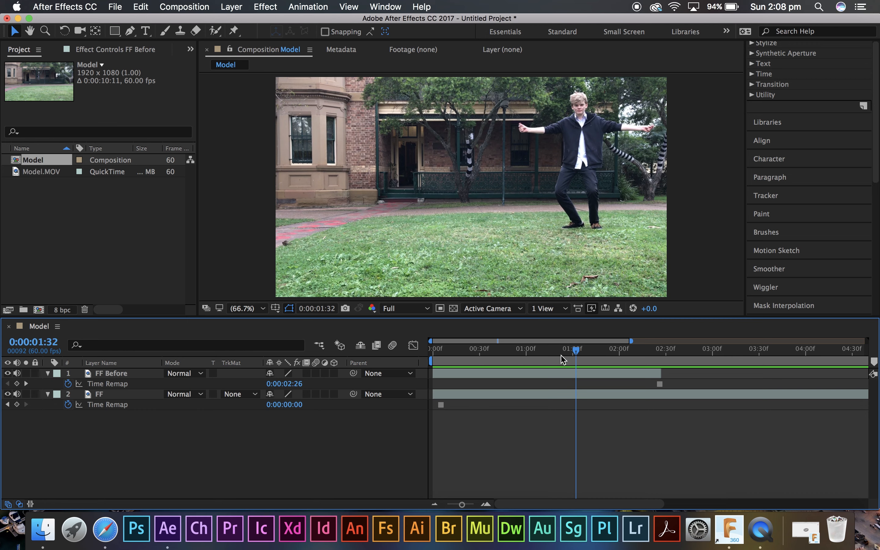
Add the Model.MOV footage to the Model composition again as the uppermost layer, above FF Before
{"action": "left_click_drag", "start_coordinate": [573, 359], "coordinate": [603, 356]}
{"action": "left_click", "coordinate": [47, 174]}
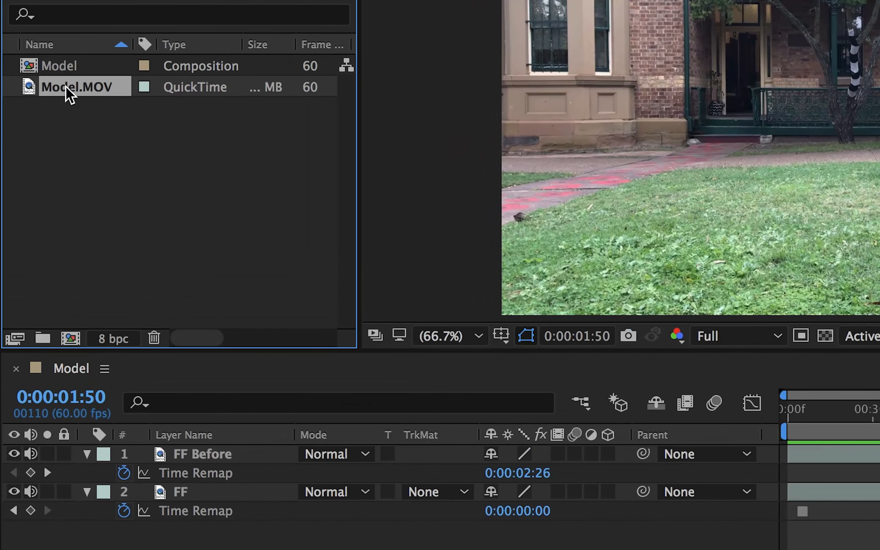
{"action": "left_click", "coordinate": [108, 316]}
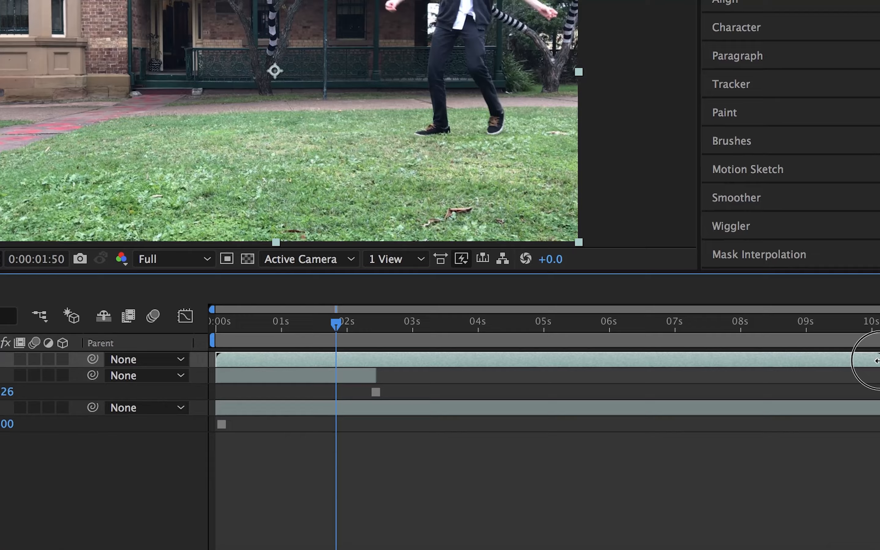
Trim the end of the new Model.MOV layer to 0:00:02:27, flush with the end of FF Before
{"action": "left_click_drag", "start_coordinate": [864, 357], "coordinate": [385, 341]}
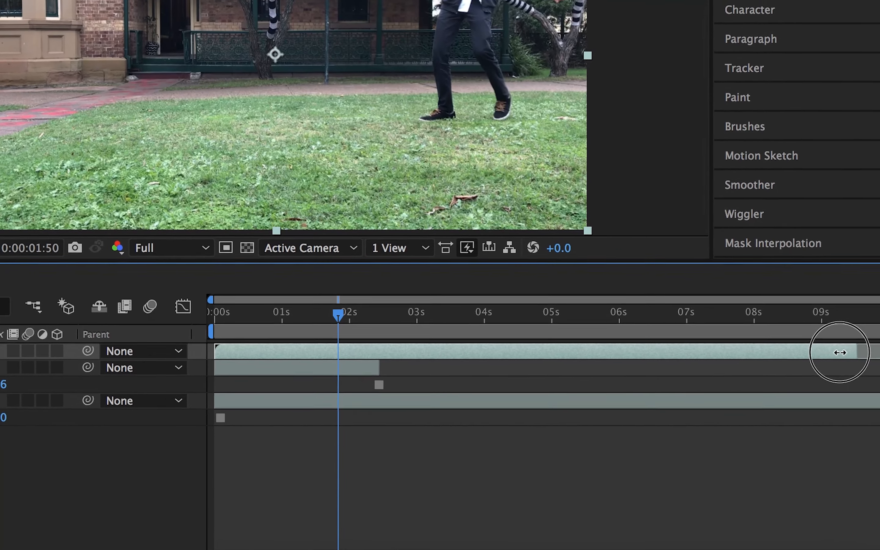
{"action": "left_click_drag", "start_coordinate": [411, 309], "coordinate": [411, 312]}
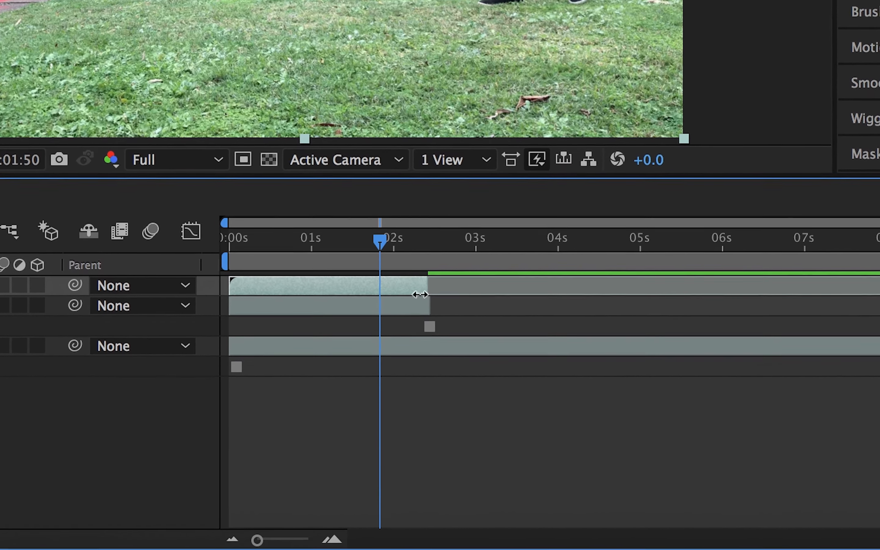
{"action": "left_click_drag", "start_coordinate": [369, 266], "coordinate": [380, 270]}
{"action": "left_click_drag", "start_coordinate": [408, 236], "coordinate": [432, 236]}
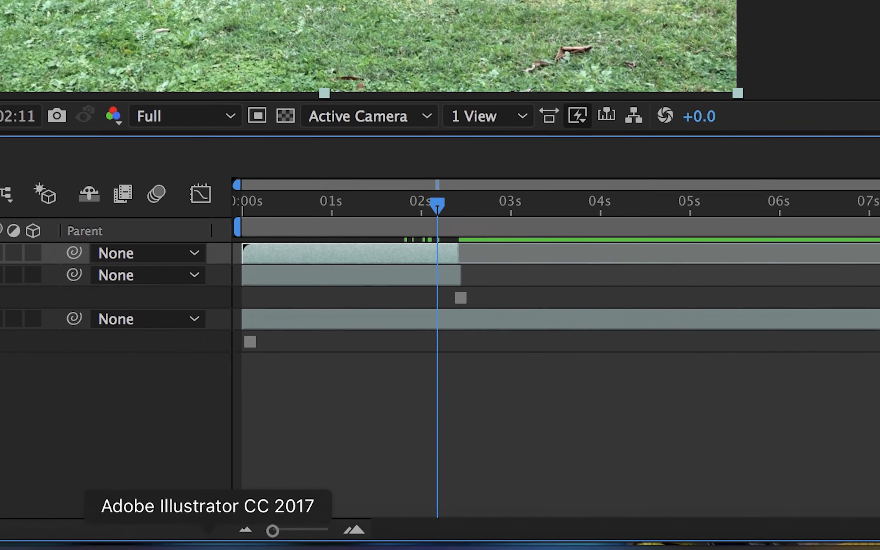
{"action": "left_click", "coordinate": [265, 535]}
{"action": "left_click_drag", "start_coordinate": [280, 534], "coordinate": [326, 534]}
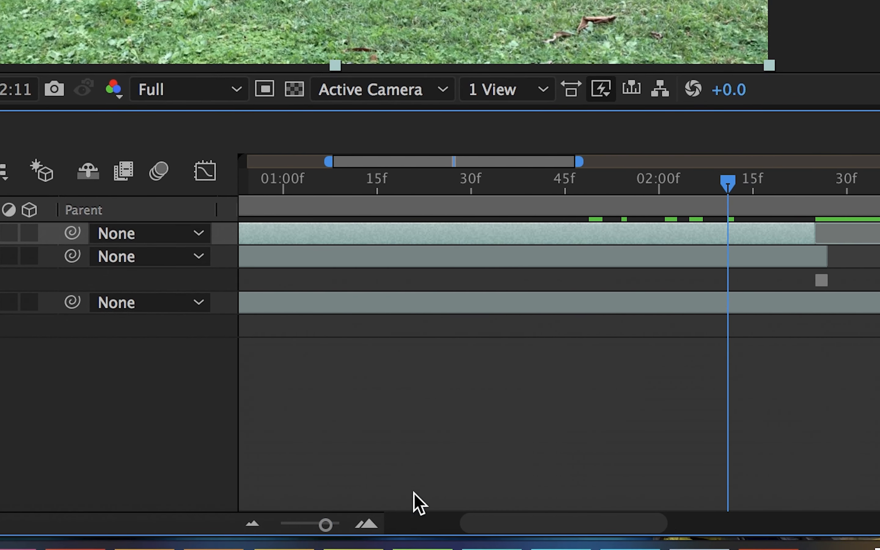
{"action": "left_click_drag", "start_coordinate": [728, 197], "coordinate": [825, 233]}
{"action": "left_click", "coordinate": [871, 372]}
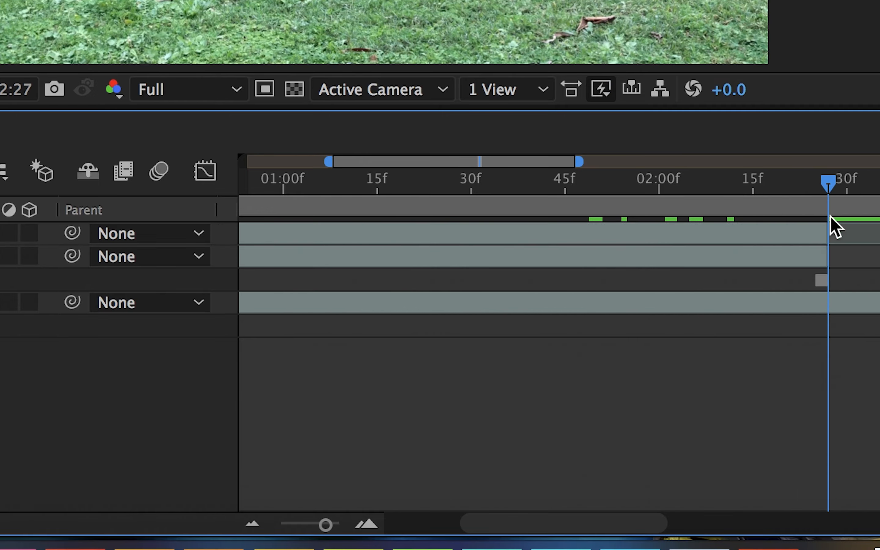
Set the current time to 0:00:02:26 and shift the FF Before layer so it begins where the Model.MOV layer ends
{"action": "left_click_drag", "start_coordinate": [828, 189], "coordinate": [636, 181]}
{"action": "left_click_drag", "start_coordinate": [617, 282], "coordinate": [745, 302]}
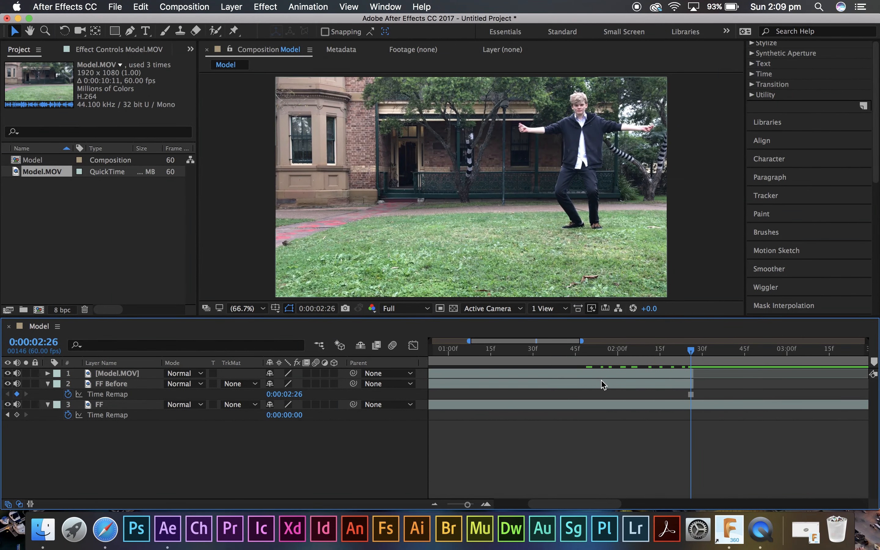
{"action": "left_click_drag", "start_coordinate": [468, 505], "coordinate": [459, 506]}
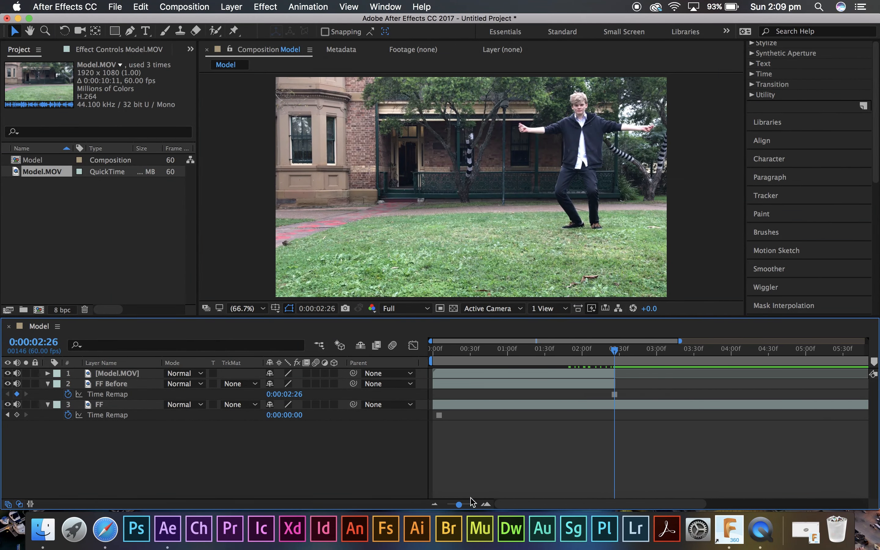
{"action": "left_click_drag", "start_coordinate": [446, 386], "coordinate": [626, 396]}
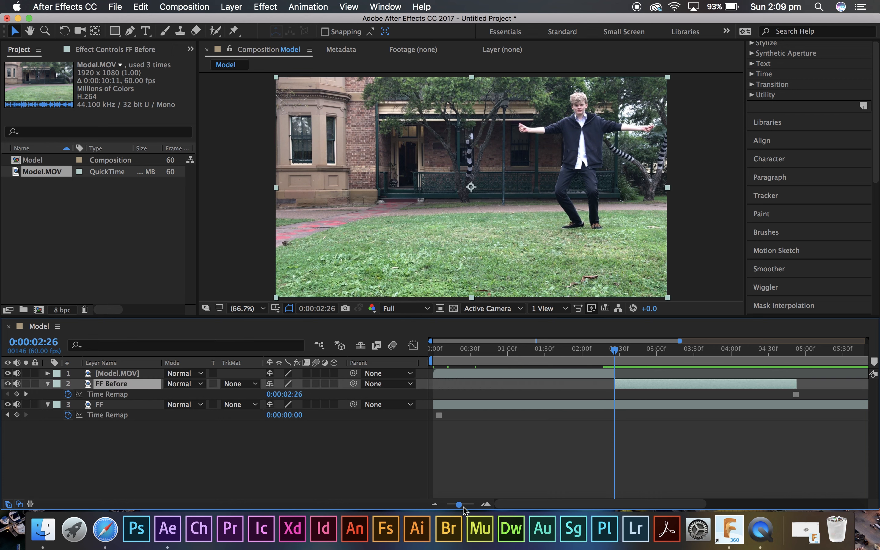
Move FF Before's Time Remap keyframe back to 0:00:02:26, at the beginning of its layer bar
{"action": "left_click_drag", "start_coordinate": [458, 507], "coordinate": [460, 505]}
{"action": "left_click_drag", "start_coordinate": [827, 396], "coordinate": [635, 392]}
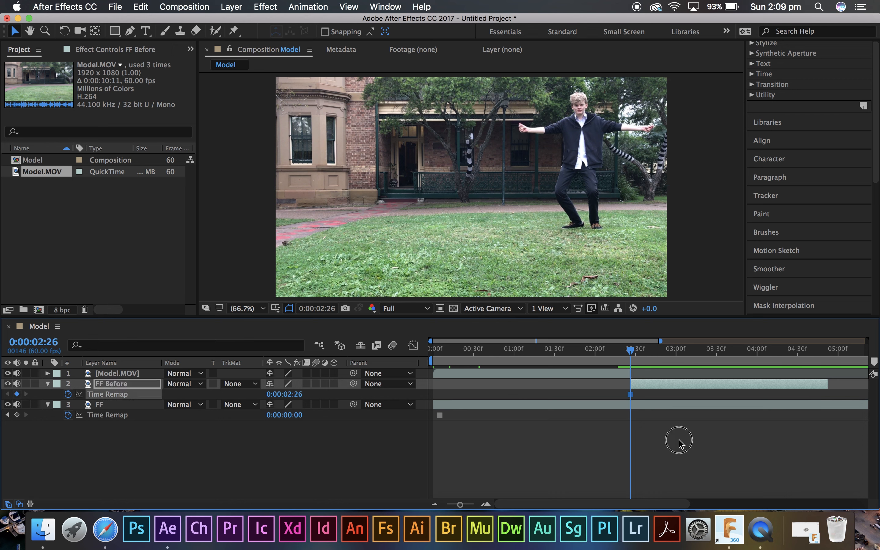
{"action": "left_click", "coordinate": [678, 442]}
Set the current time to 0:00:02:27 and start a Pen tool mask on FF Before at the heel of the model's left-hand shoe, magnified to 200%
{"action": "left_click_drag", "start_coordinate": [630, 351], "coordinate": [635, 388]}
{"action": "left_click", "coordinate": [636, 388]}
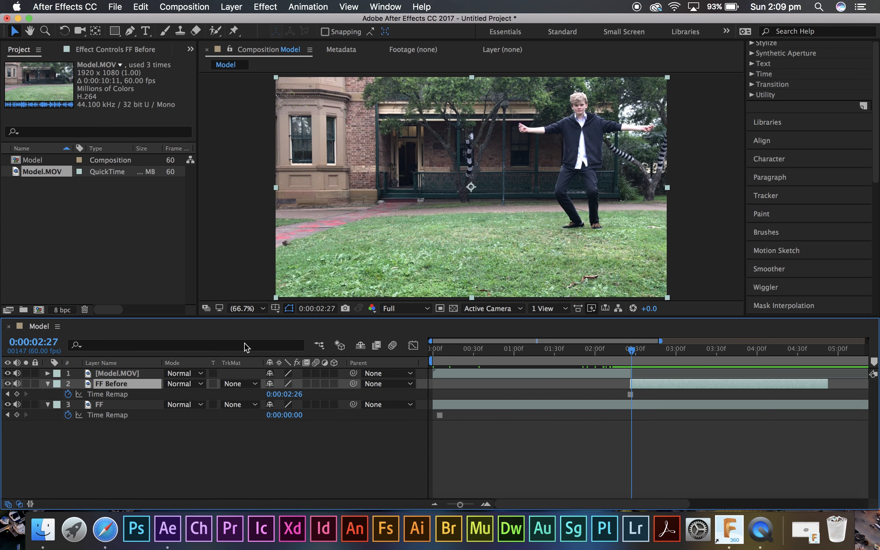
{"action": "scroll", "coordinate": [503, 201], "scroll_direction": "down", "scroll_amount": 2}
{"action": "scroll", "coordinate": [507, 200], "scroll_direction": "up", "scroll_amount": 2}
{"action": "scroll", "coordinate": [590, 191], "scroll_direction": "up", "scroll_amount": 3}
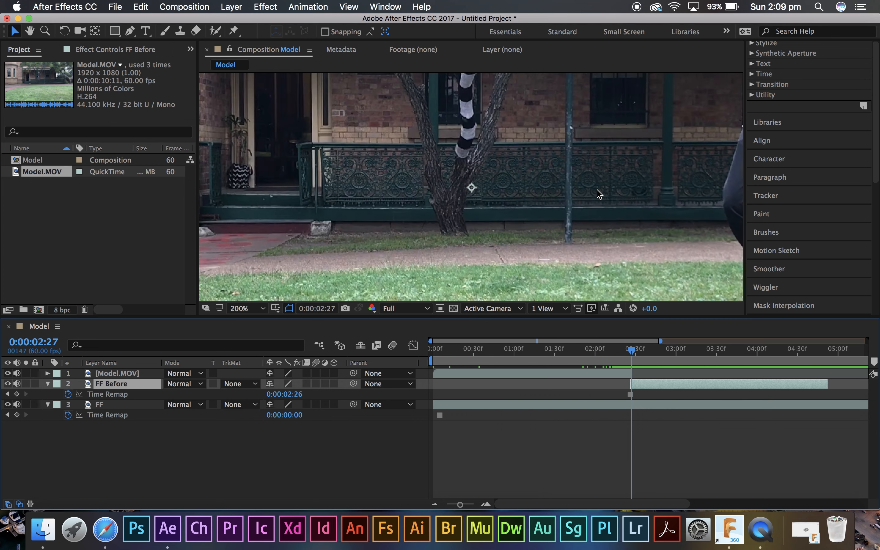
{"action": "scroll", "coordinate": [579, 204], "scroll_direction": "down", "scroll_amount": 1}
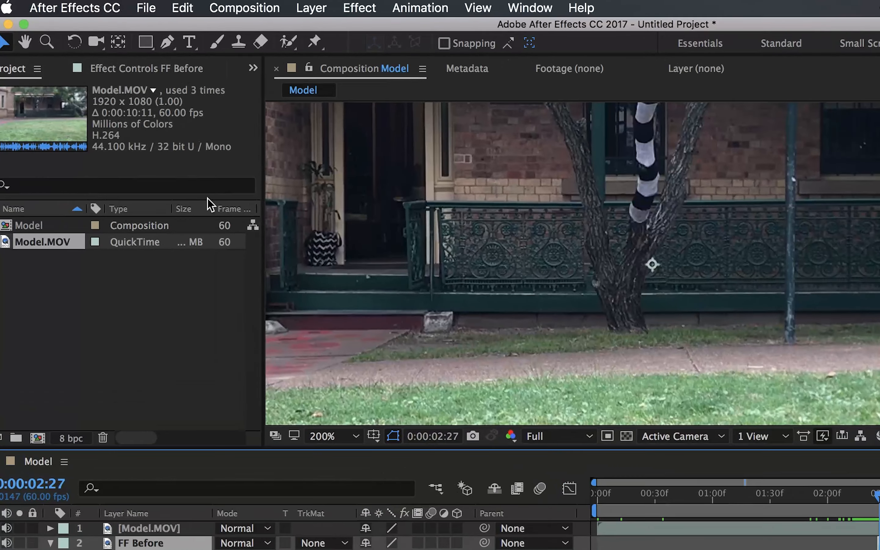
{"action": "left_click", "coordinate": [24, 47]}
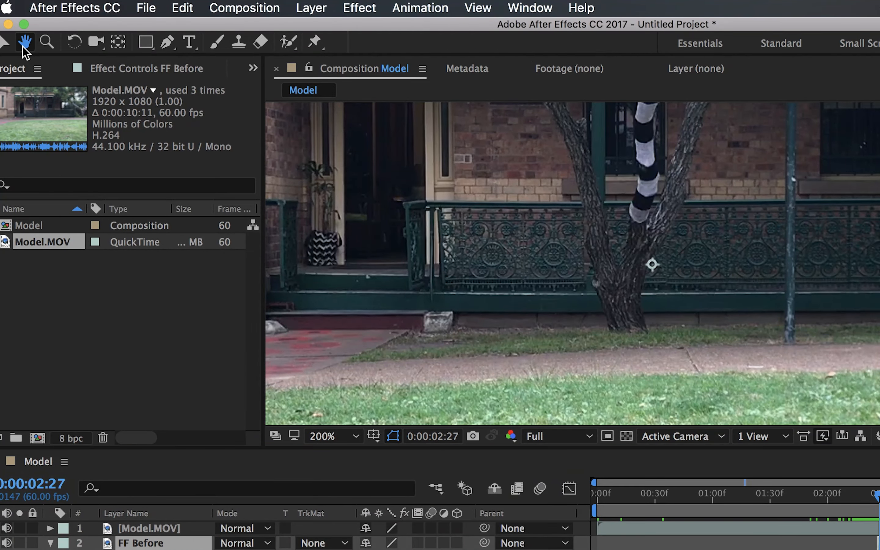
{"action": "left_click_drag", "start_coordinate": [805, 187], "coordinate": [645, 140]}
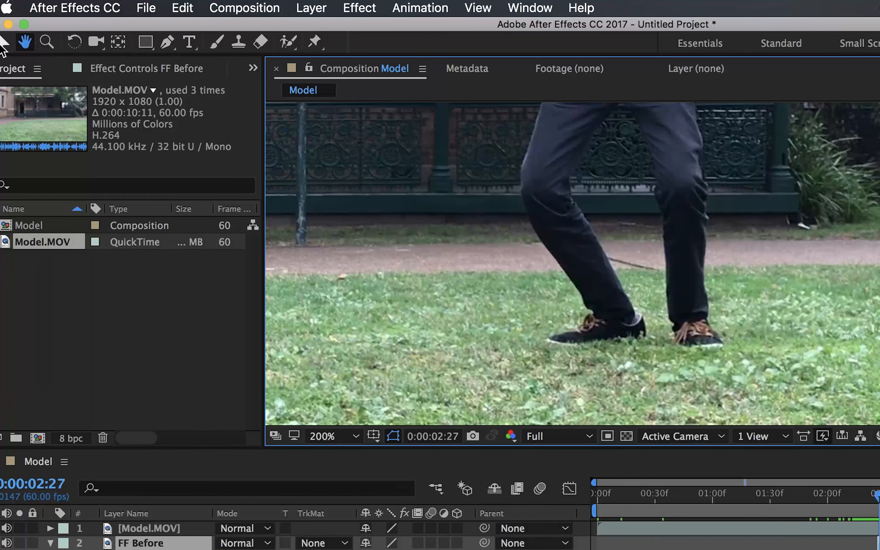
{"action": "left_click", "coordinate": [4, 43]}
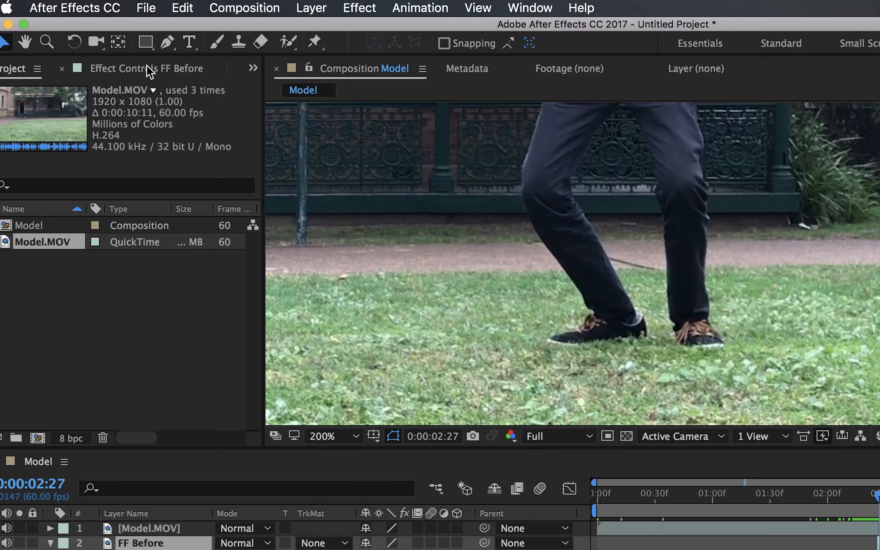
{"action": "left_click", "coordinate": [168, 43]}
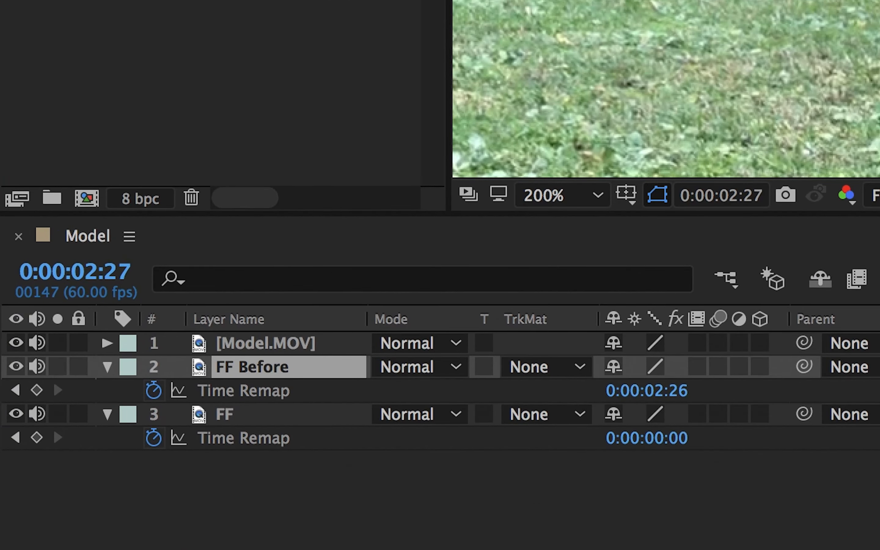
{"action": "left_click", "coordinate": [400, 501]}
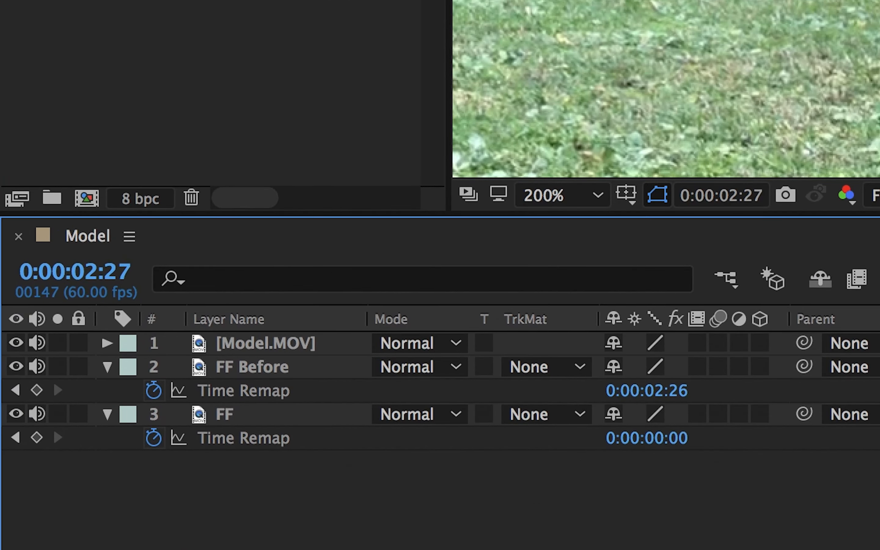
{"action": "left_click", "coordinate": [253, 367]}
{"action": "left_click", "coordinate": [467, 240]}
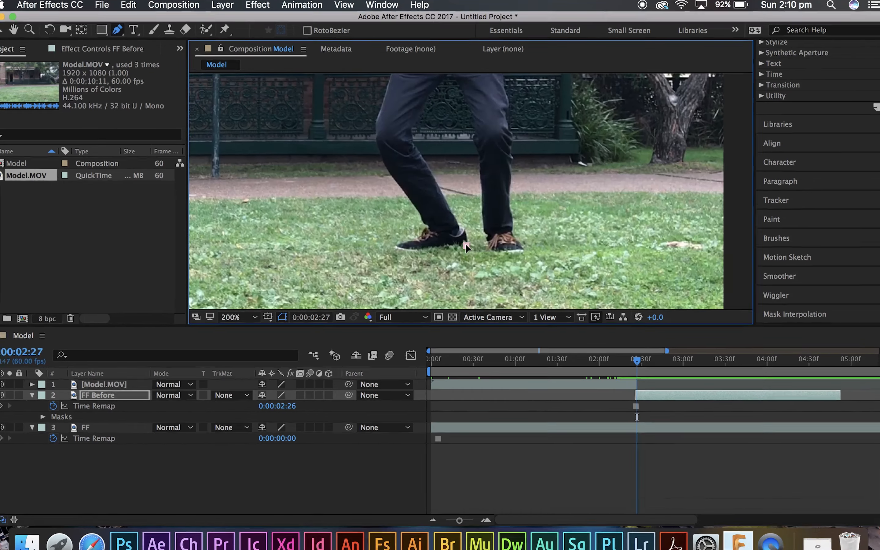
Trace the FF Before mask along the sole, around the toe and over the laces of the left-hand shoe up to the ankle
{"action": "left_click", "coordinate": [451, 238]}
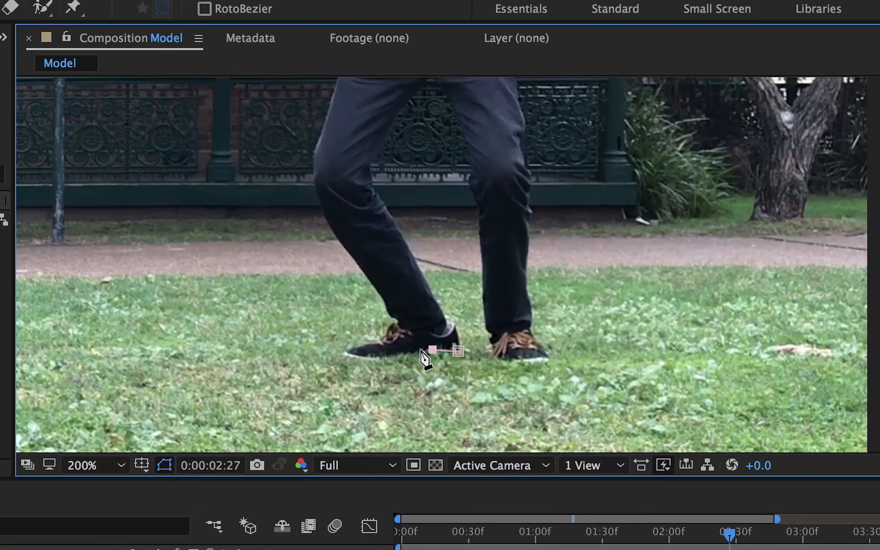
{"action": "left_click", "coordinate": [405, 357]}
{"action": "left_click", "coordinate": [378, 358]}
{"action": "left_click", "coordinate": [349, 353]}
{"action": "left_click", "coordinate": [360, 345]}
{"action": "left_click", "coordinate": [377, 343]}
{"action": "left_click", "coordinate": [387, 335]}
{"action": "left_click", "coordinate": [389, 323]}
Extend the mask path up the outer edge of the left-hand trouser leg, past the knee to the thigh
{"action": "left_click", "coordinate": [388, 308]}
{"action": "left_click", "coordinate": [326, 219]}
{"action": "left_click", "coordinate": [314, 188]}
{"action": "left_click", "coordinate": [316, 173]}
{"action": "left_click", "coordinate": [312, 157]}
{"action": "left_click", "coordinate": [324, 133]}
{"action": "left_click", "coordinate": [334, 100]}
{"action": "left_click", "coordinate": [339, 81]}
Extend the mask path up the jacket's left-hand side, under the outstretched arm and around the fist to the wrist
{"action": "left_click_drag", "start_coordinate": [349, 109], "coordinate": [331, 315]}
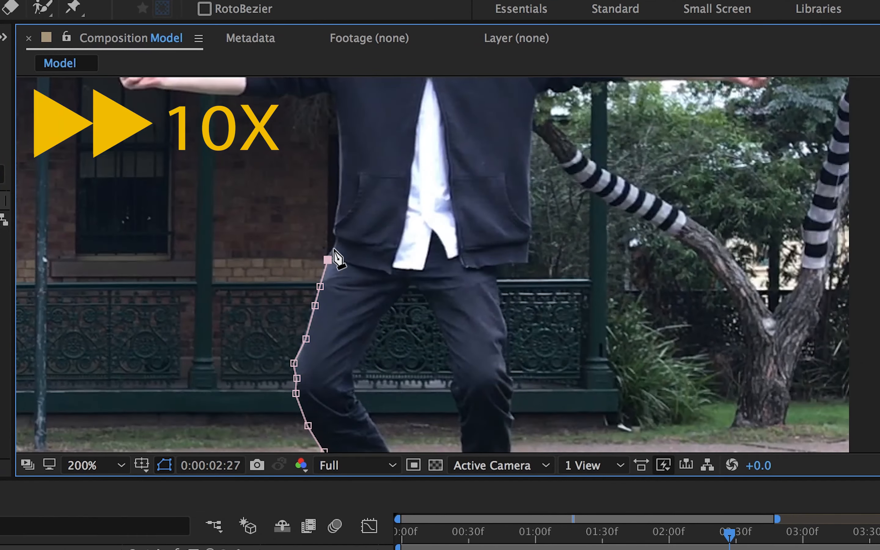
{"action": "left_click_drag", "start_coordinate": [251, 120], "coordinate": [373, 321]}
{"action": "left_click", "coordinate": [247, 288]}
{"action": "left_click", "coordinate": [237, 274]}
{"action": "left_click", "coordinate": [235, 258]}
{"action": "left_click", "coordinate": [242, 243]}
{"action": "left_click", "coordinate": [256, 251]}
{"action": "left_click", "coordinate": [268, 255]}
{"action": "left_click", "coordinate": [282, 264]}
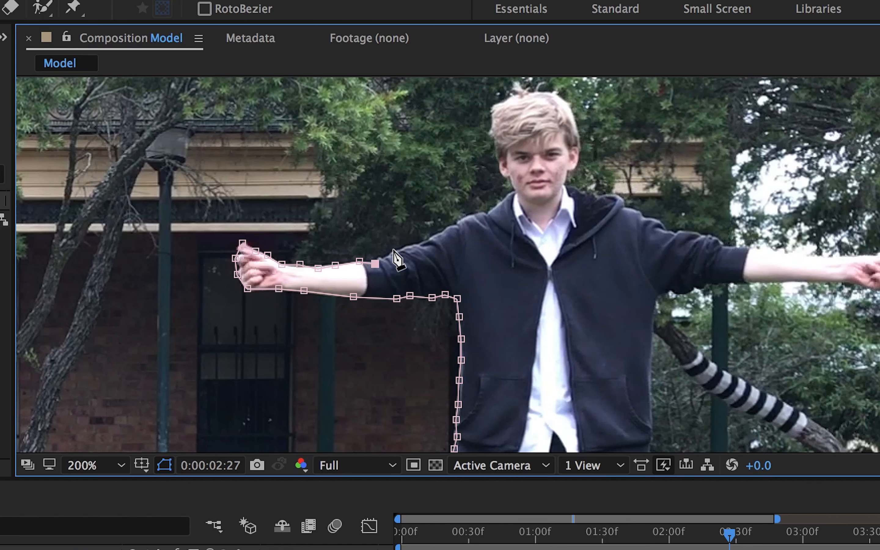
Trace the mask around the model's hair and face, then over the opposite shoulder to the upper sleeve
{"action": "left_click", "coordinate": [562, 99]}
{"action": "left_click", "coordinate": [581, 136]}
{"action": "left_click", "coordinate": [570, 183]}
{"action": "left_click", "coordinate": [649, 214]}
{"action": "left_click", "coordinate": [706, 233]}
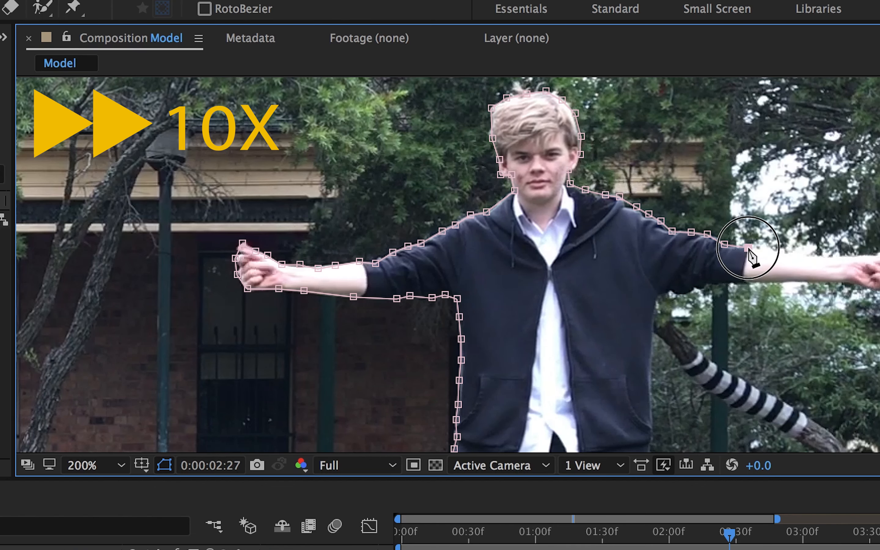
Trace the FF Before mask around the right-hand forearm and fist, back under the arm, and down the jacket's side to the hem
{"action": "left_click", "coordinate": [796, 254]}
{"action": "left_click", "coordinate": [806, 280]}
{"action": "left_click", "coordinate": [707, 284]}
{"action": "left_click", "coordinate": [656, 299]}
{"action": "left_click", "coordinate": [648, 390]}
{"action": "left_click_drag", "start_coordinate": [643, 426], "coordinate": [592, 185]}
{"action": "left_click", "coordinate": [597, 223]}
{"action": "left_click", "coordinate": [566, 225]}
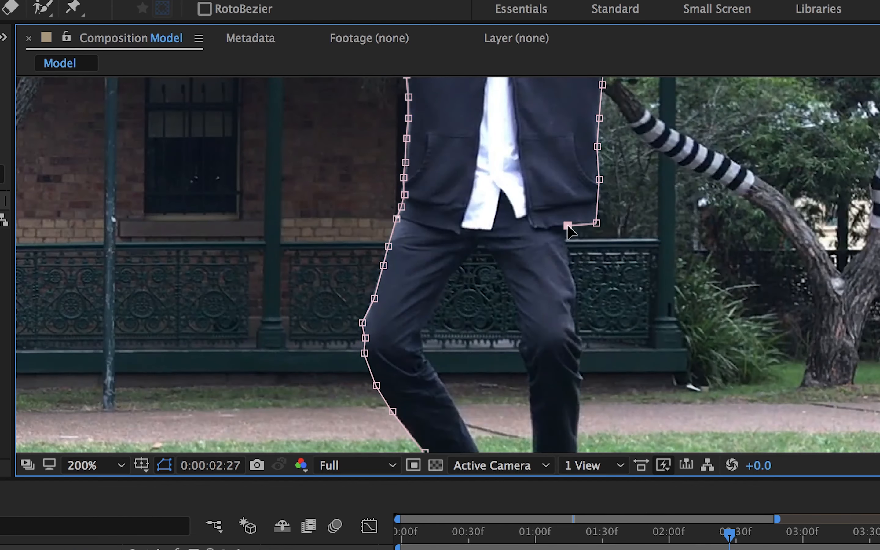
Extend the mask path down the right-hand trouser leg, around its shoe and up the inner edge to the knee
{"action": "left_click", "coordinate": [582, 354]}
{"action": "left_click_drag", "start_coordinate": [581, 404], "coordinate": [594, 208]}
{"action": "left_click", "coordinate": [588, 235]}
{"action": "left_click", "coordinate": [590, 256]}
{"action": "left_click", "coordinate": [612, 331]}
{"action": "left_click", "coordinate": [546, 250]}
{"action": "left_click_drag", "start_coordinate": [513, 91], "coordinate": [571, 275]}
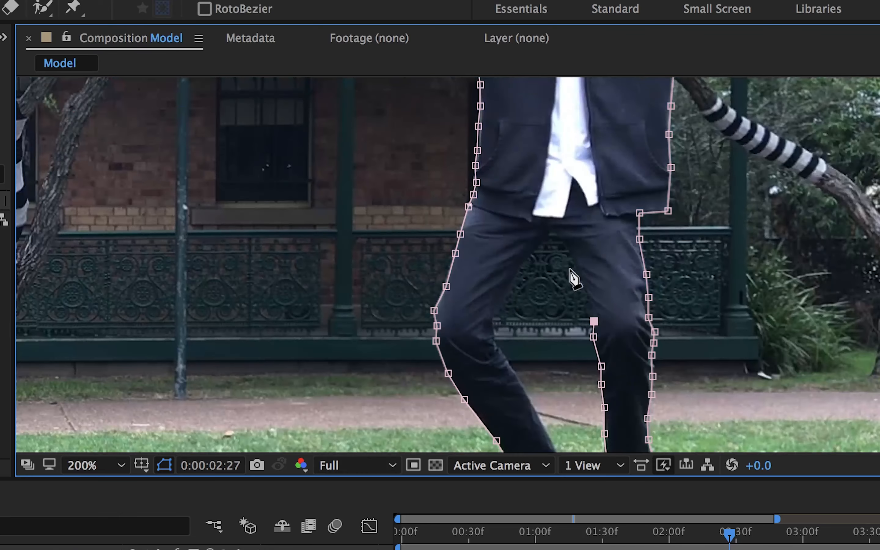
Trace the inner thighs and the inner edge of the left-hand leg down to the heel, closing the mask at its starting point
{"action": "left_click", "coordinate": [580, 277]}
{"action": "left_click", "coordinate": [550, 234]}
{"action": "left_click", "coordinate": [492, 316]}
{"action": "left_click", "coordinate": [542, 421]}
{"action": "left_click_drag", "start_coordinate": [572, 442], "coordinate": [560, 282]}
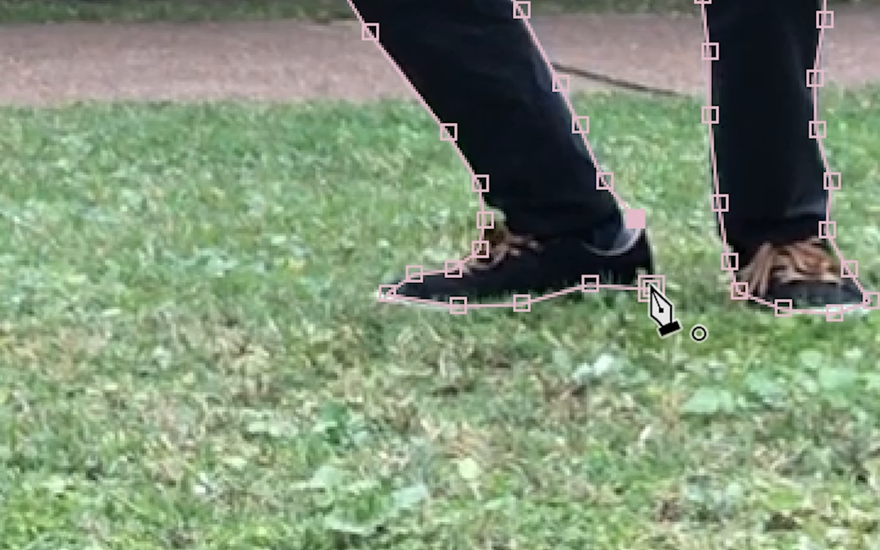
{"action": "left_click", "coordinate": [652, 287]}
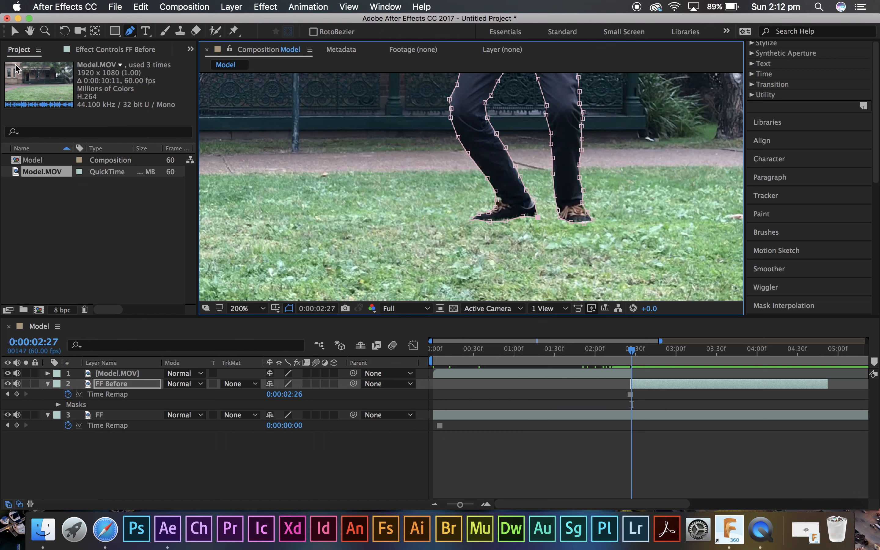
Fit the whole frame in view, briefly hide the FF layer to inspect the masked cut-out, and deselect the layers
{"action": "left_click", "coordinate": [14, 32]}
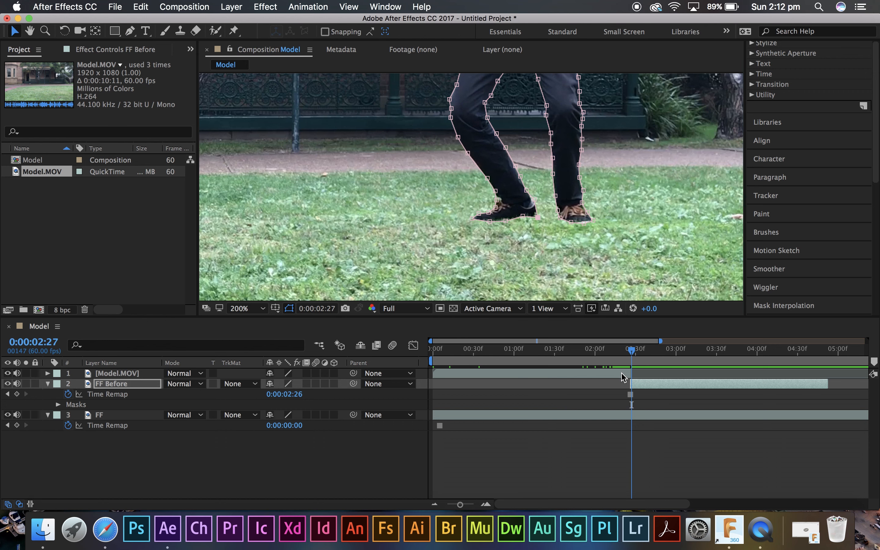
{"action": "left_click", "coordinate": [247, 308]}
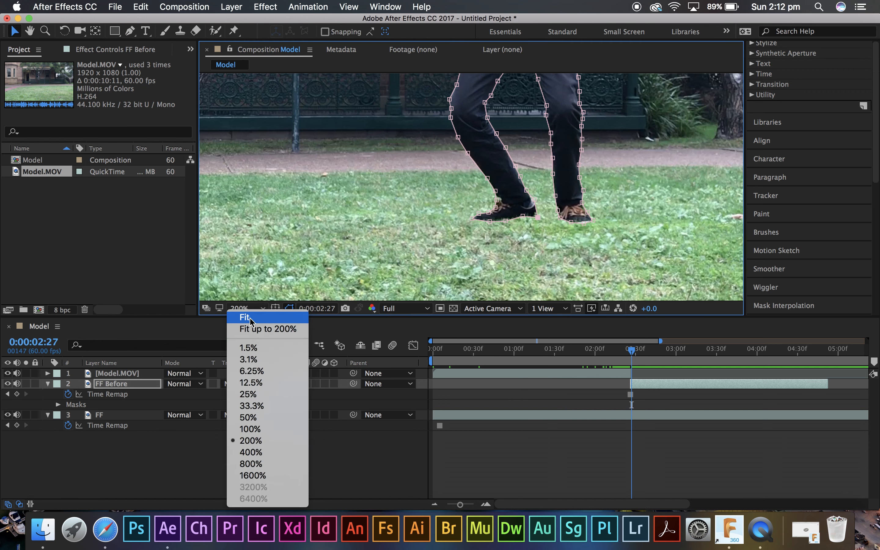
{"action": "left_click", "coordinate": [253, 313]}
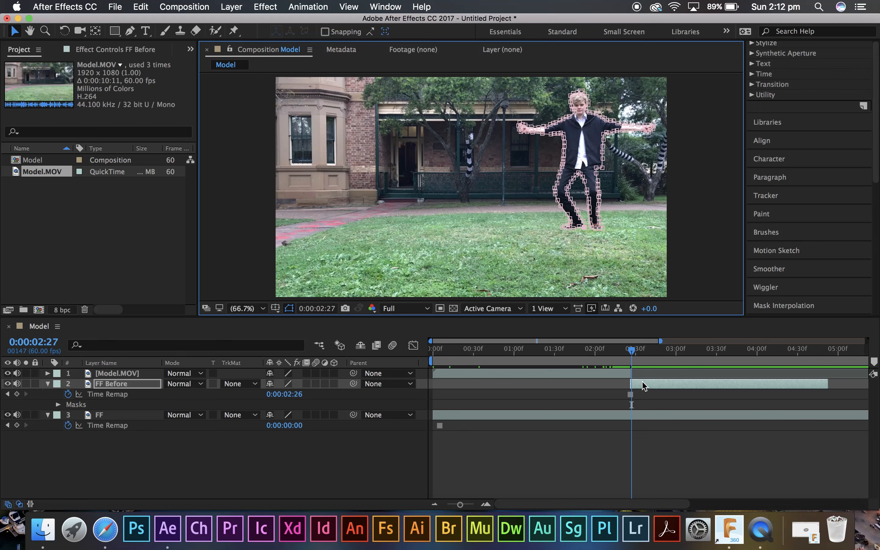
{"action": "mouse_move", "coordinate": [633, 354]}
{"action": "left_mouse_down"}
{"action": "mouse_move", "coordinate": [686, 358]}
{"action": "mouse_move", "coordinate": [626, 362]}
{"action": "left_mouse_up"}
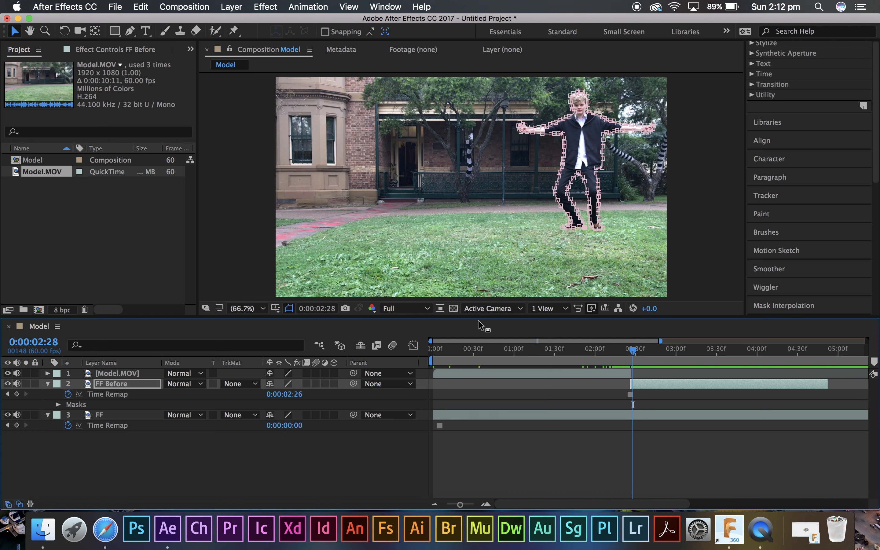
{"action": "left_click", "coordinate": [8, 415]}
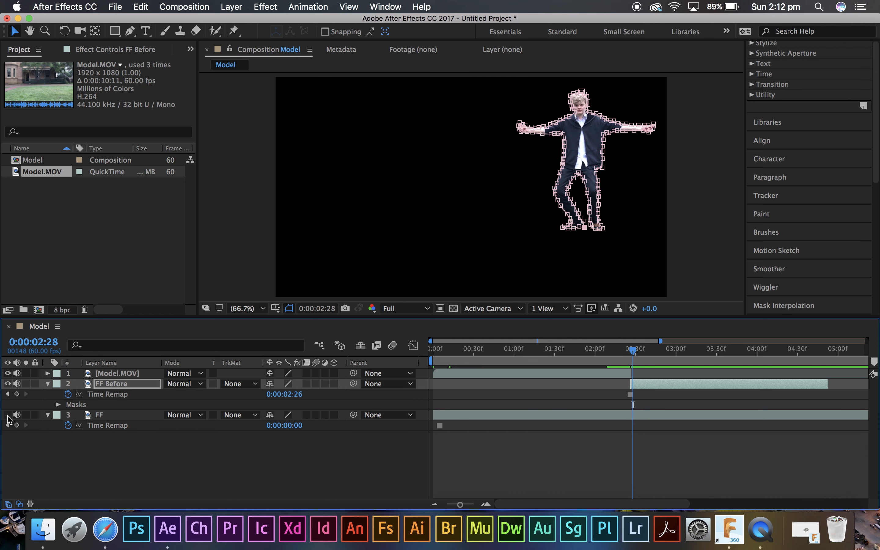
{"action": "left_click", "coordinate": [7, 415]}
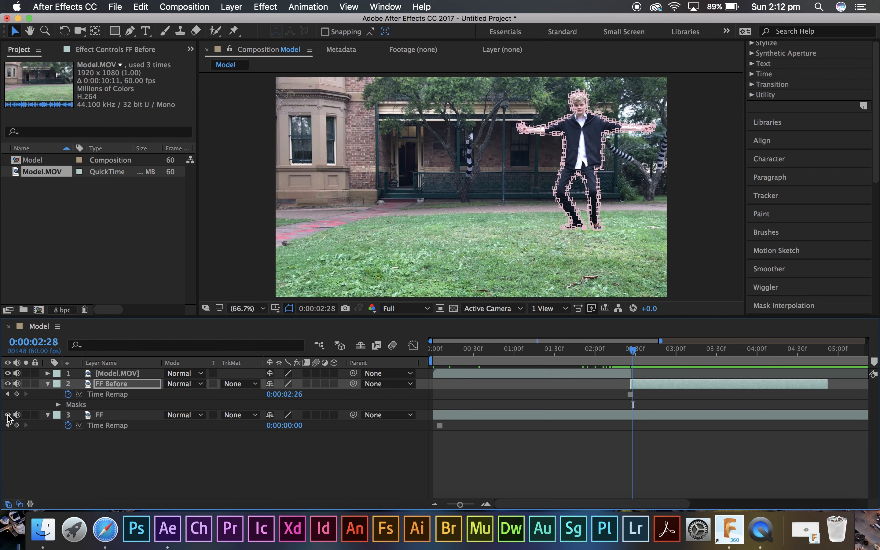
{"action": "left_click", "coordinate": [205, 485]}
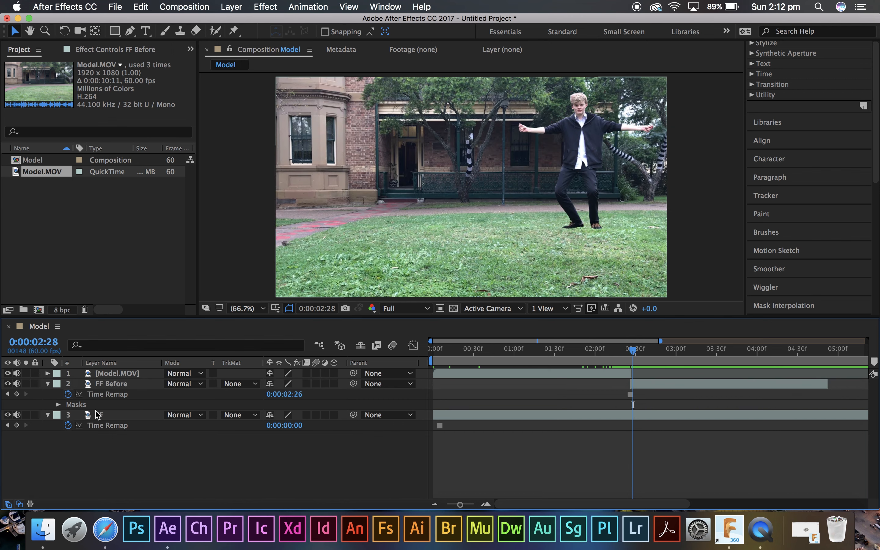
Rename the FF layer as BG
{"action": "double_click", "coordinate": [109, 421]}
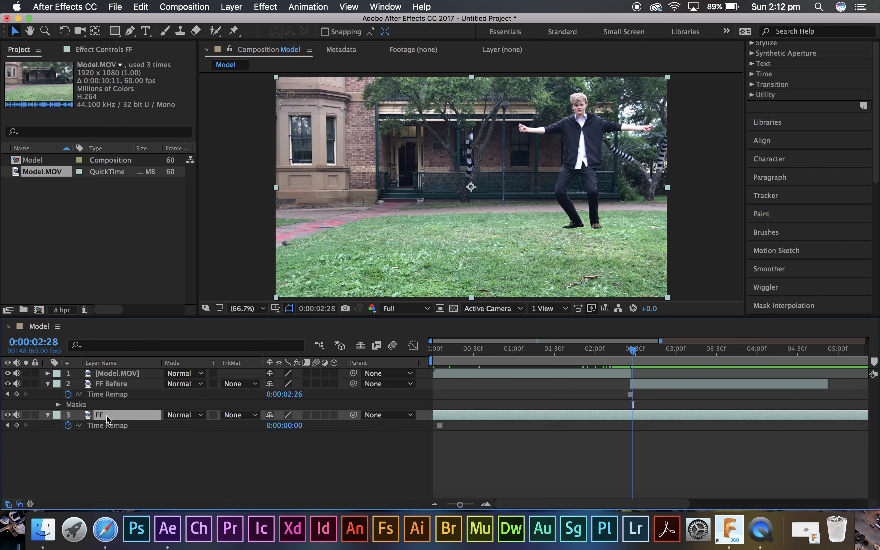
{"action": "right_click", "coordinate": [114, 418]}
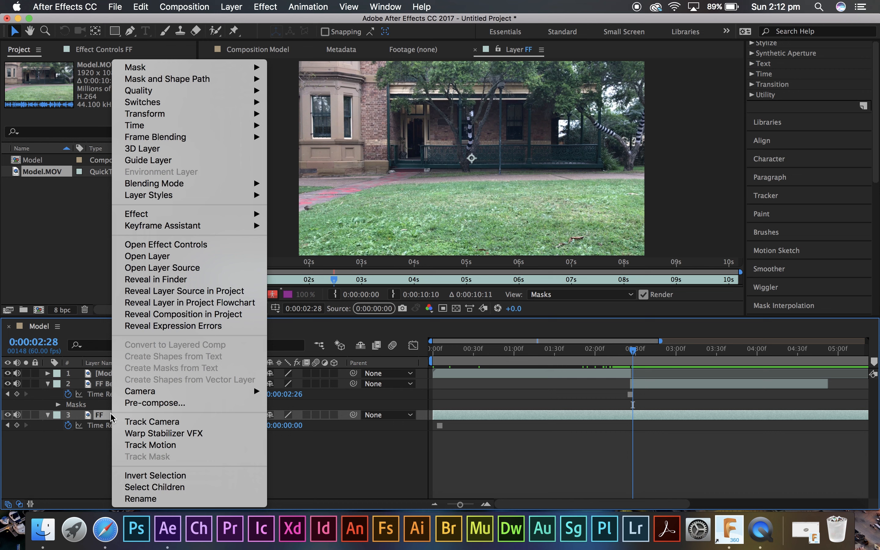
{"action": "left_click", "coordinate": [163, 502]}
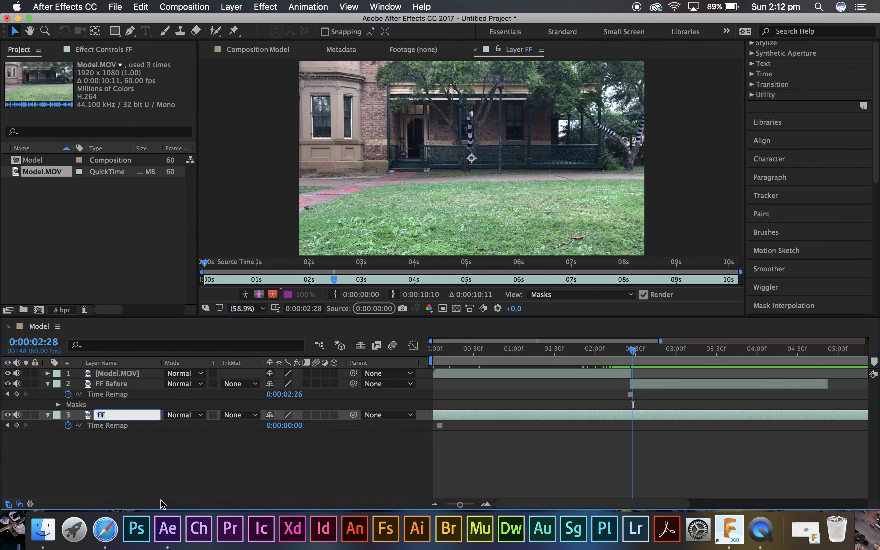
{"action": "left_click", "coordinate": [147, 461]}
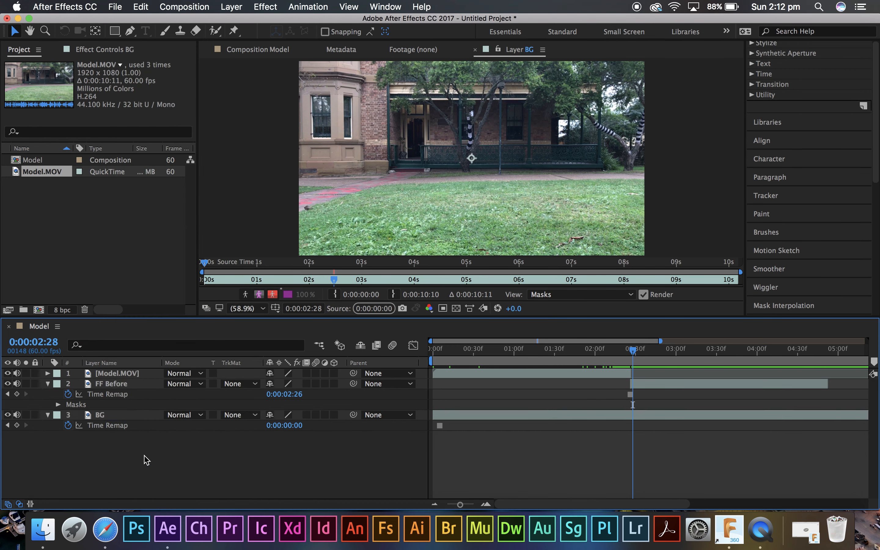
Return to the Model composition with the FF Before layer selected and set the current time to 0:00:02:28
{"action": "left_click_drag", "start_coordinate": [632, 356], "coordinate": [698, 377]}
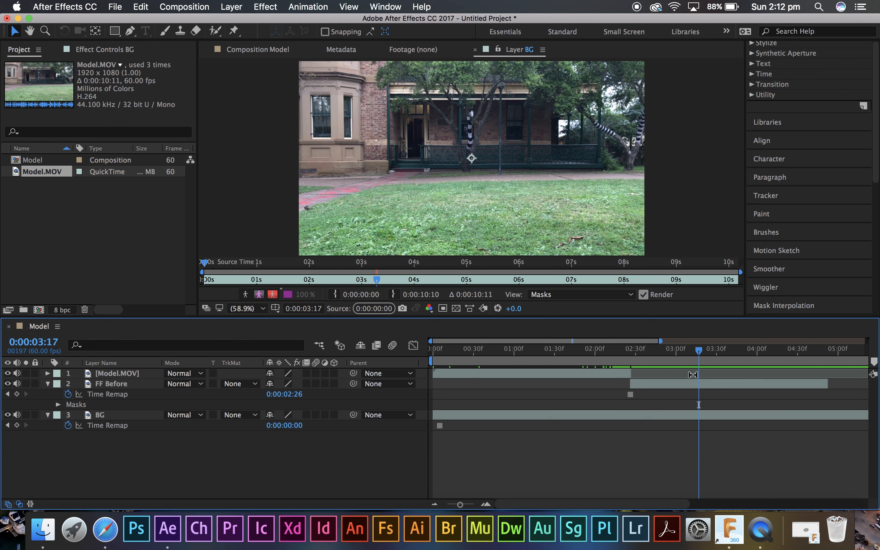
{"action": "left_click", "coordinate": [691, 382]}
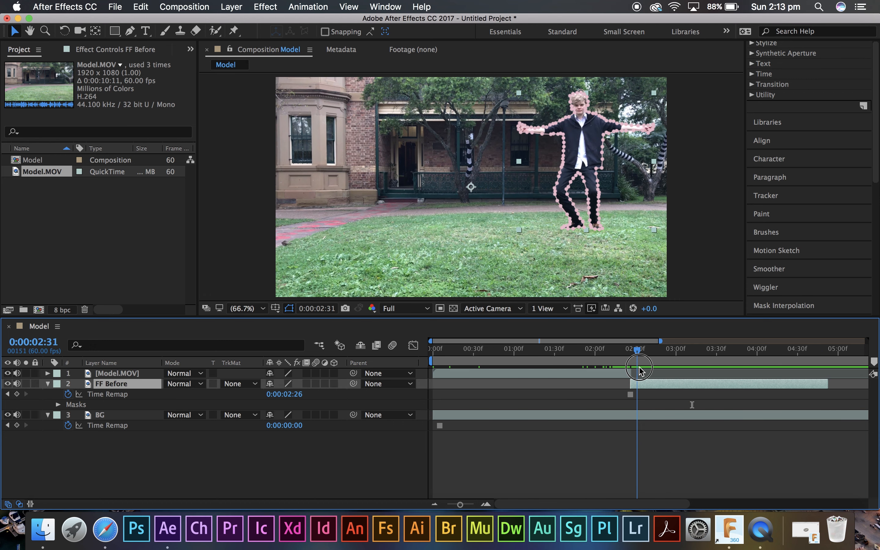
{"action": "left_click_drag", "start_coordinate": [638, 370], "coordinate": [635, 371]}
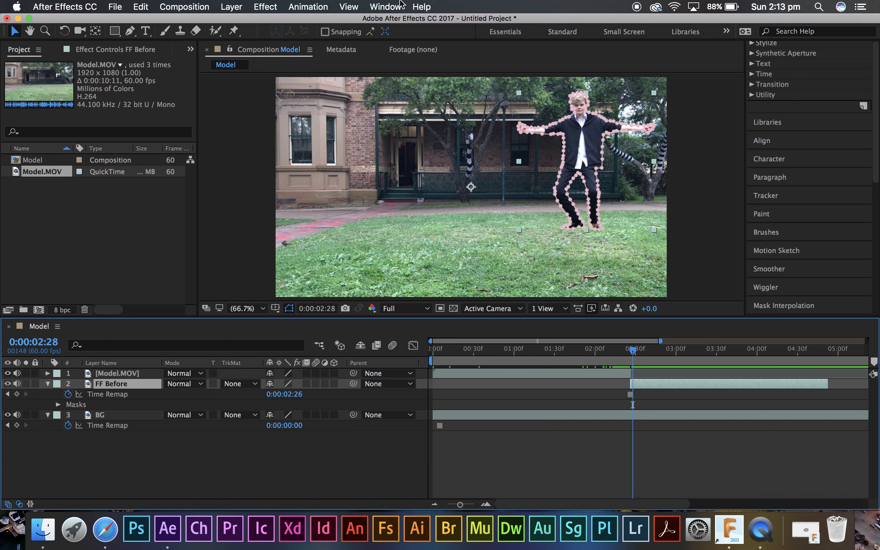
Search the effects for "cc scatteri" and apply CC Scatterize to the FF Before layer
{"action": "left_click", "coordinate": [388, 6]}
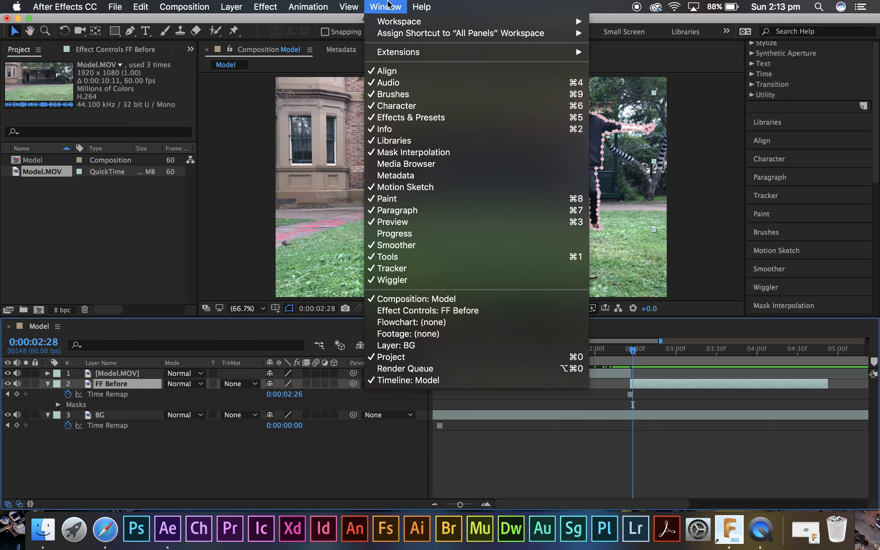
{"action": "left_click", "coordinate": [406, 118]}
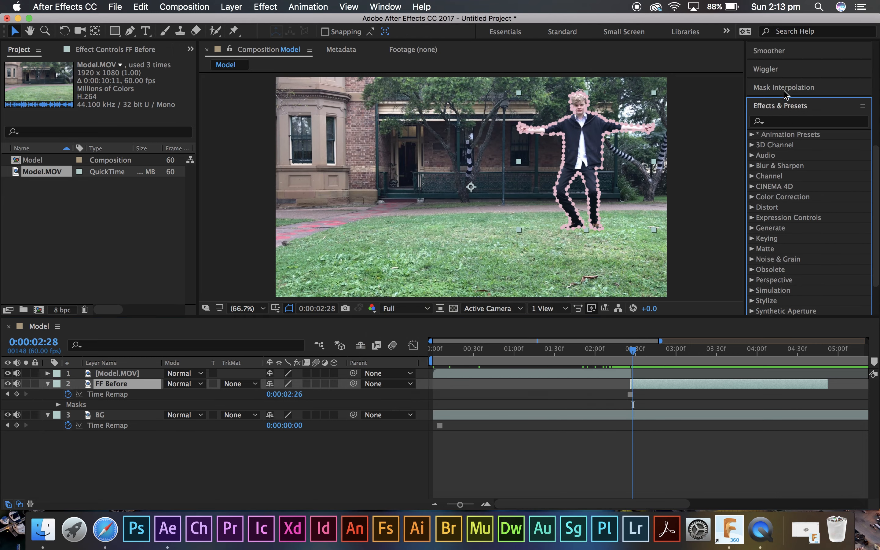
{"action": "left_click", "coordinate": [779, 122]}
{"action": "type", "text": "cc scatteri"}
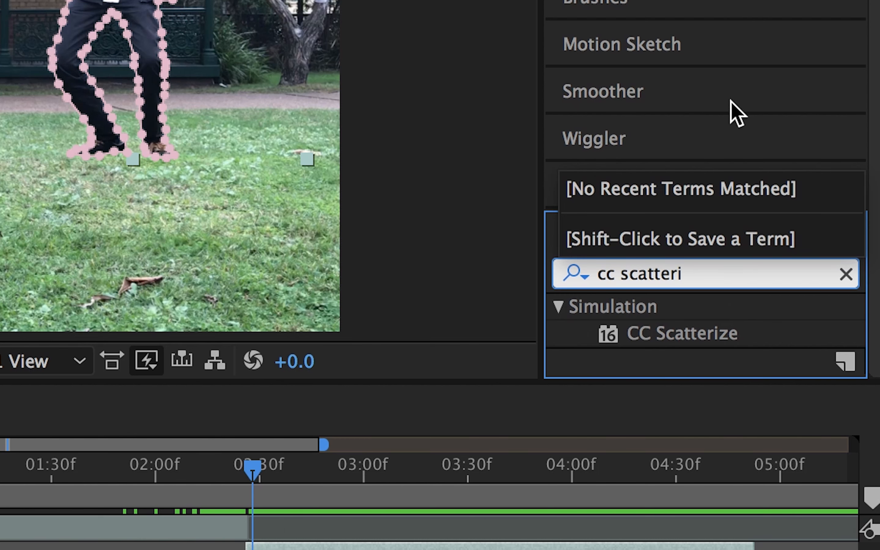
{"action": "scroll", "coordinate": [709, 300], "scroll_direction": "up", "scroll_amount": 2}
{"action": "scroll", "coordinate": [711, 297], "scroll_direction": "down", "scroll_amount": 2}
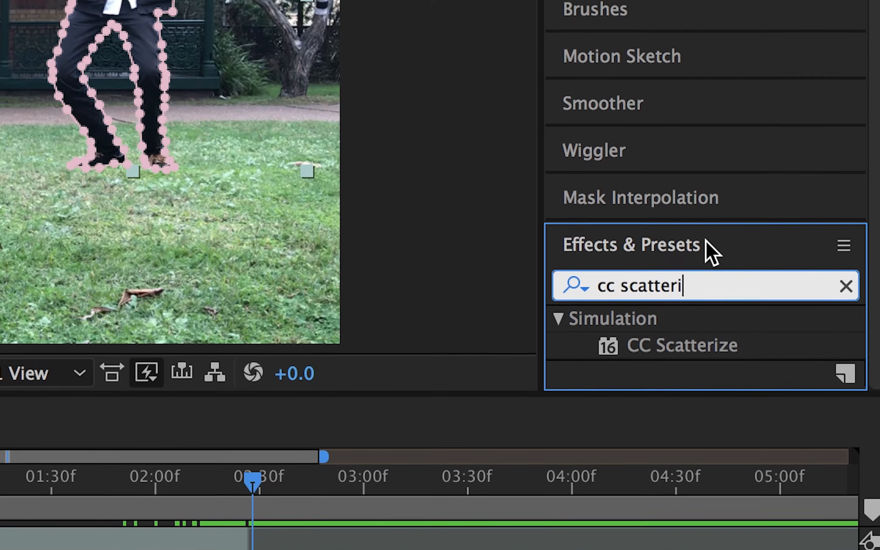
{"action": "left_click_drag", "start_coordinate": [705, 238], "coordinate": [716, 24]}
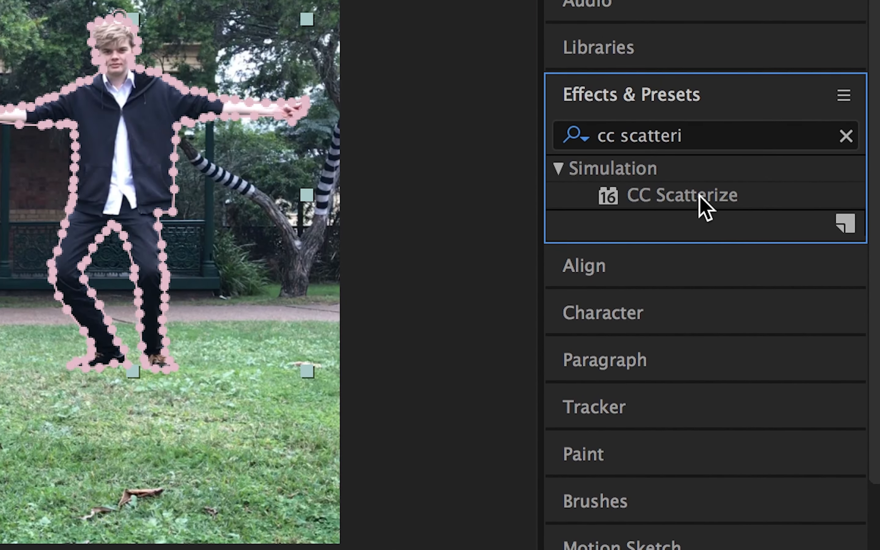
{"action": "left_click_drag", "start_coordinate": [701, 139], "coordinate": [434, 101]}
{"action": "left_click_drag", "start_coordinate": [434, 171], "coordinate": [120, 386]}
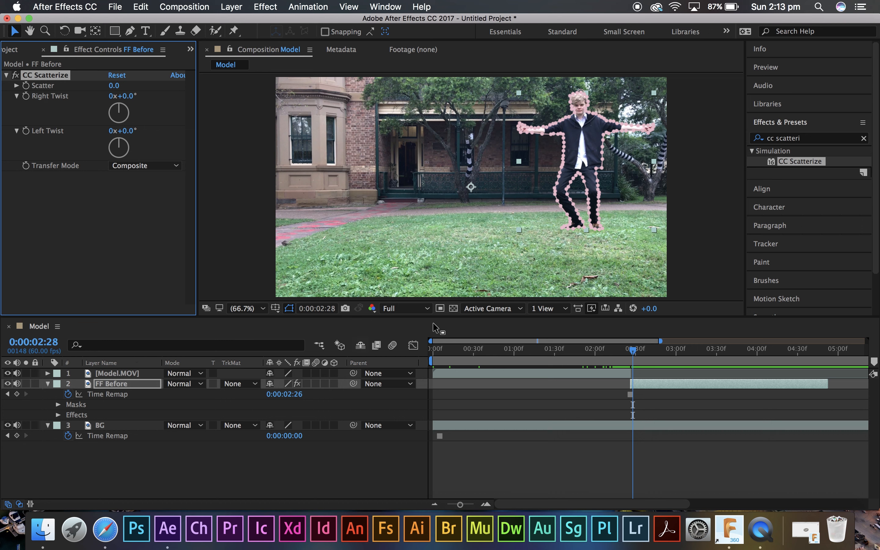
Enable keyframing for CC Scatterize's Scatter at 0:00:02:27, the start of the FF Before layer
{"action": "left_click_drag", "start_coordinate": [631, 355], "coordinate": [632, 355]}
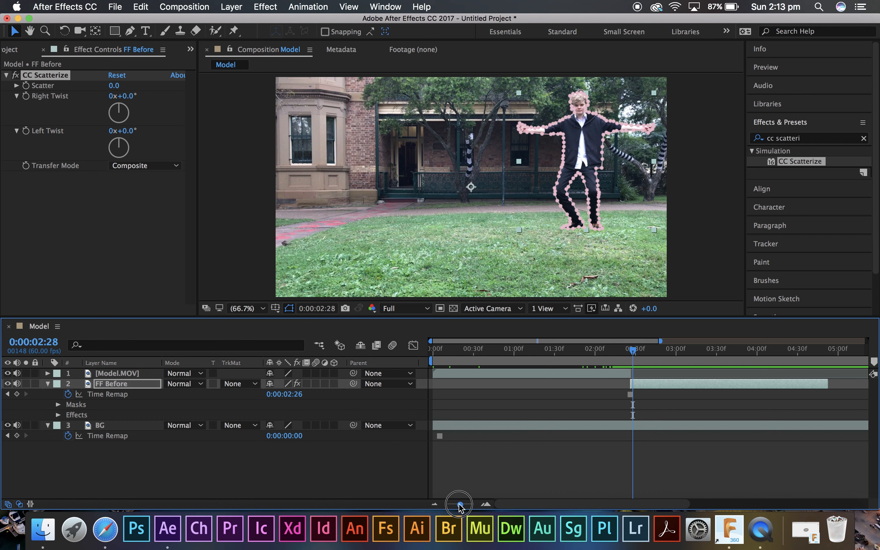
{"action": "left_click_drag", "start_coordinate": [460, 504], "coordinate": [462, 505]}
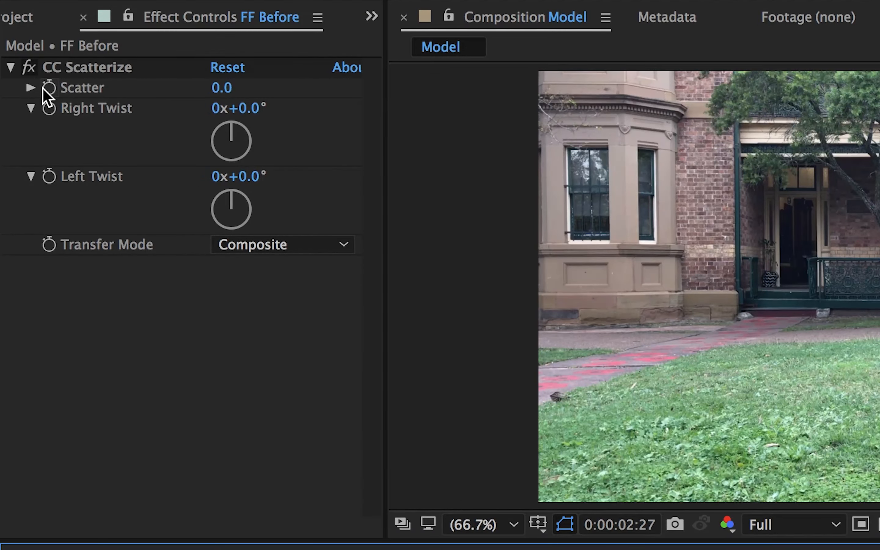
{"action": "left_click", "coordinate": [48, 89]}
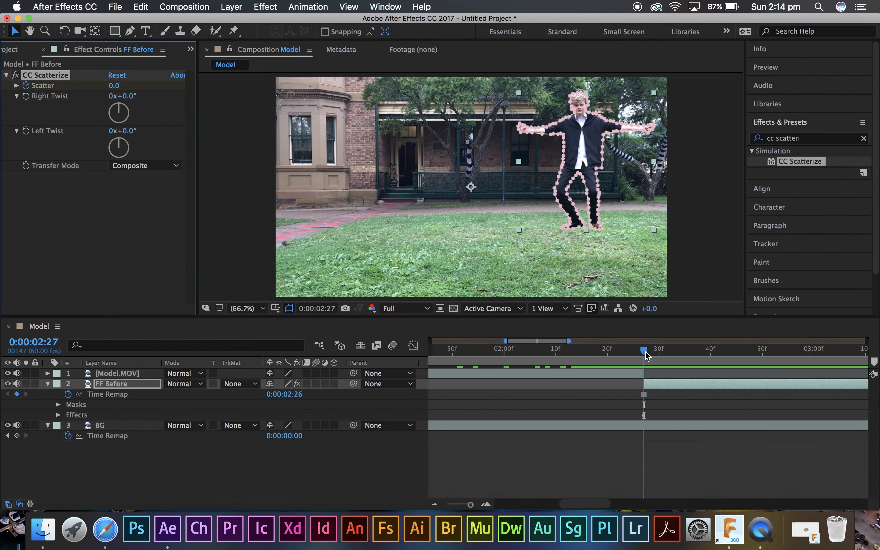
Set Scatter to 200 at 0:00:03:30 and scrub back through the end of the scatter animation
{"action": "left_click", "coordinate": [645, 352]}
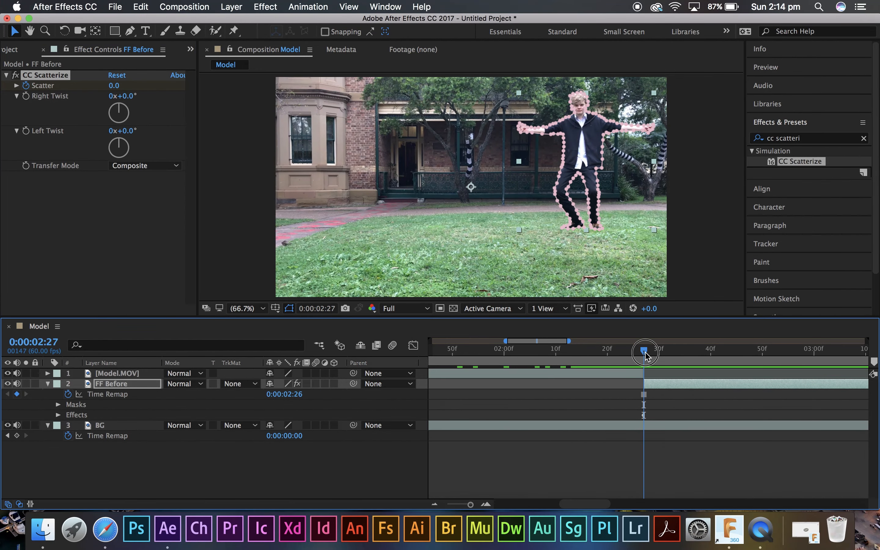
{"action": "left_click_drag", "start_coordinate": [646, 356], "coordinate": [803, 394]}
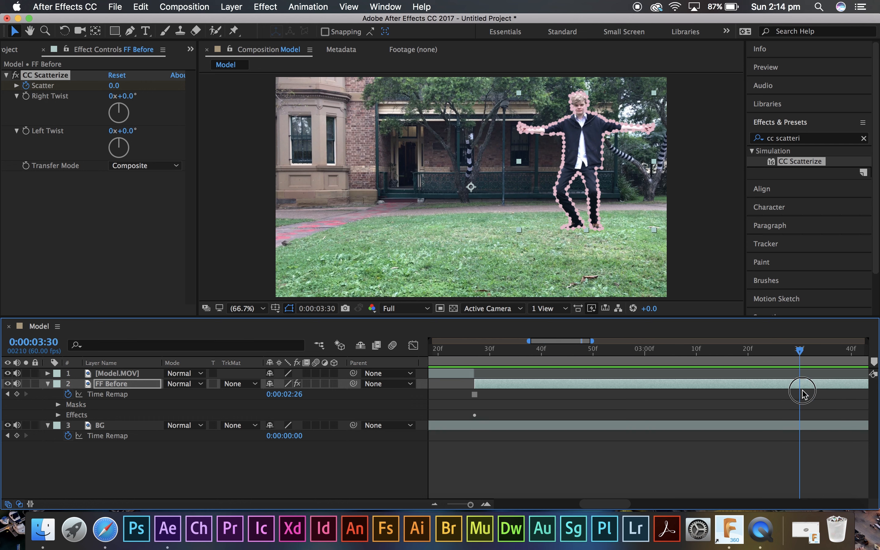
{"action": "left_click", "coordinate": [114, 88]}
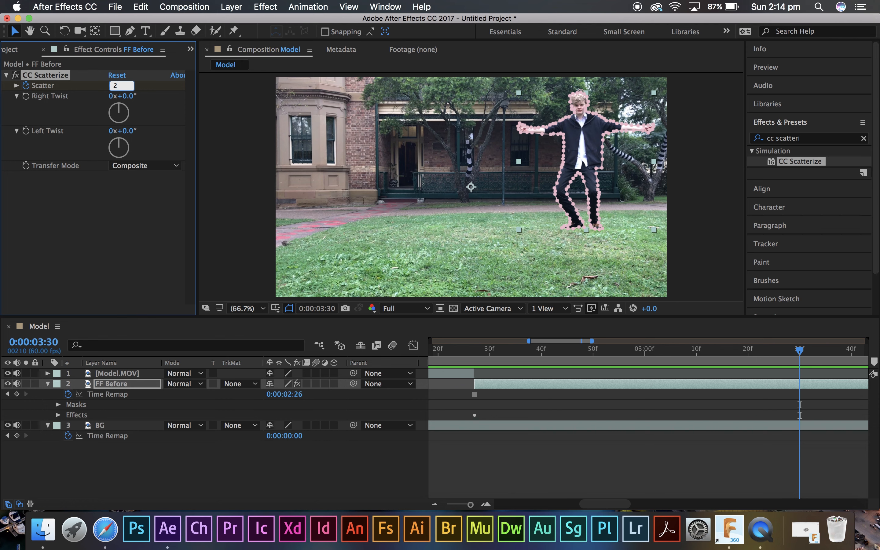
{"action": "type", "text": "200"}
{"action": "key", "text": "Return"}
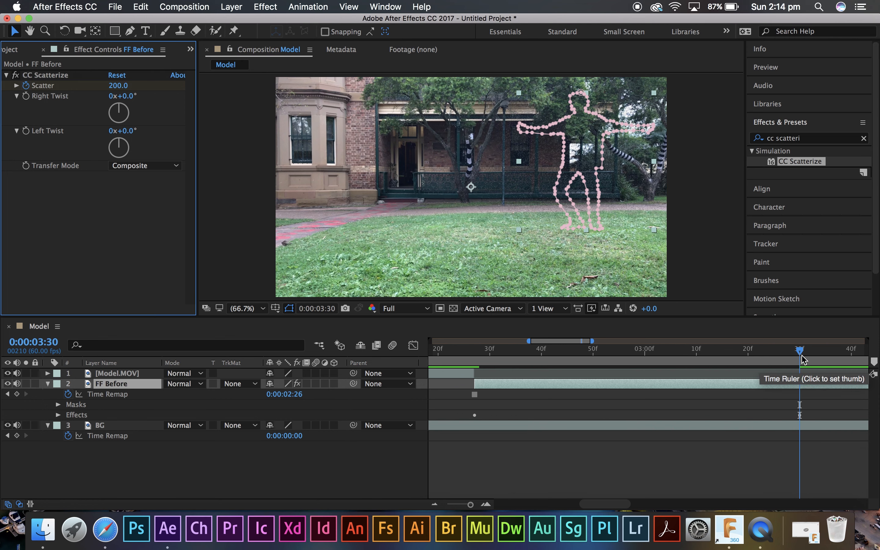
{"action": "left_click_drag", "start_coordinate": [802, 358], "coordinate": [784, 384]}
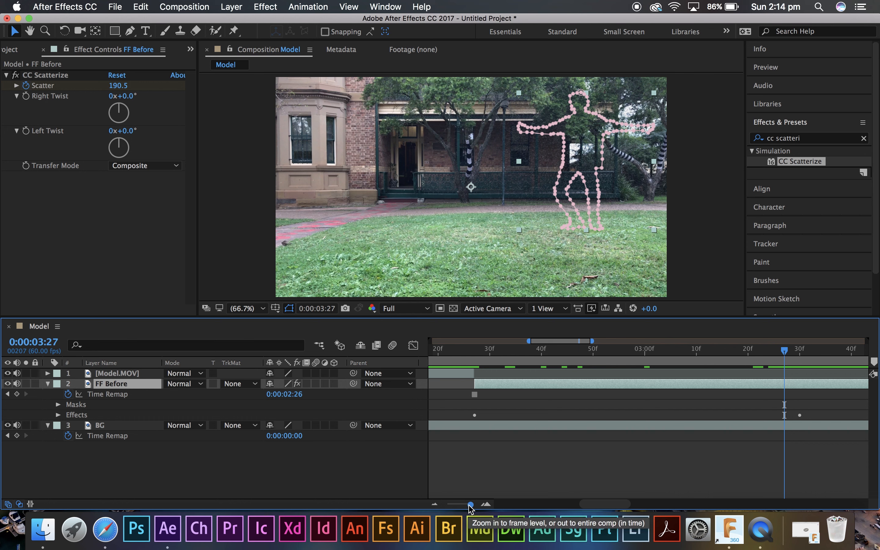
Save the project as "Teleportation Effect" in the Files folder
{"action": "key", "text": "super+s"}
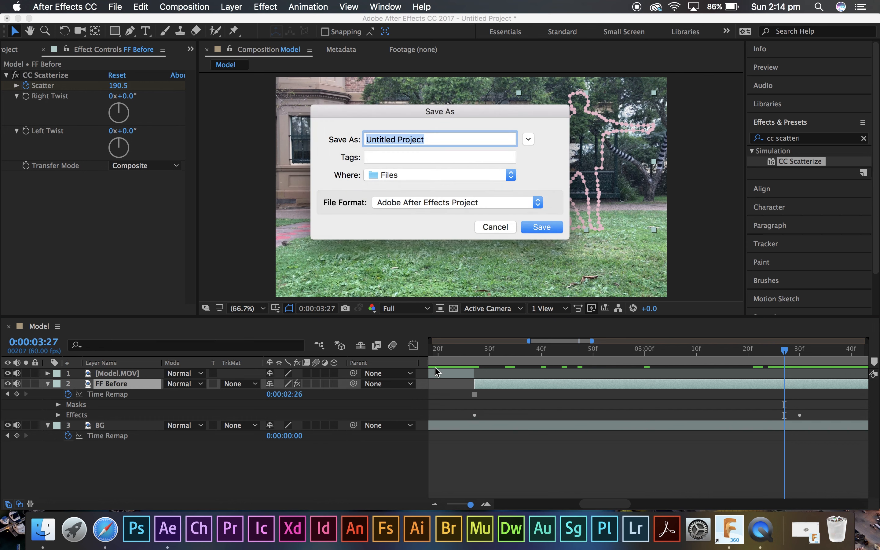
{"action": "key", "text": "BackSpace"}
{"action": "type", "text": "Teleportation Effect"}
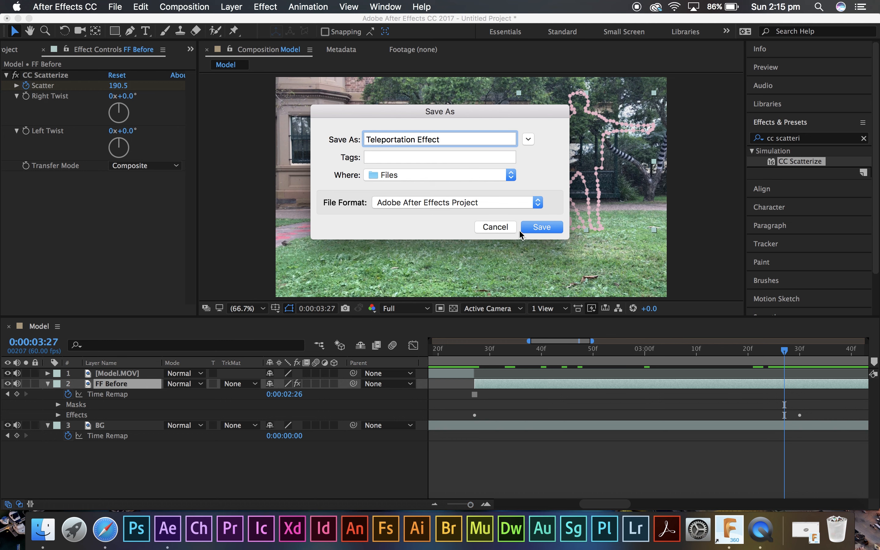
{"action": "left_click", "coordinate": [520, 229]}
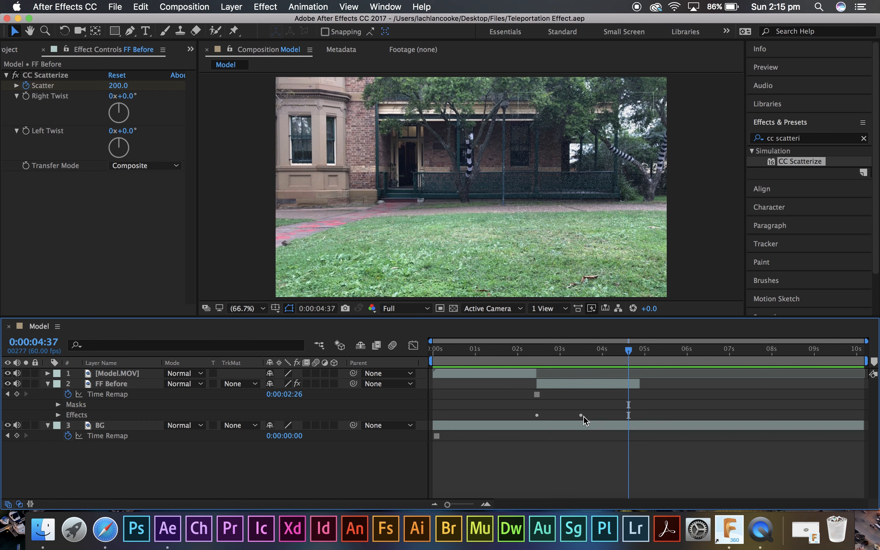
Set CC Scatterize's Scatter to 150 on the FF Before layer's keyframe at 0:00:03:30
{"action": "left_click_drag", "start_coordinate": [581, 380], "coordinate": [584, 360]}
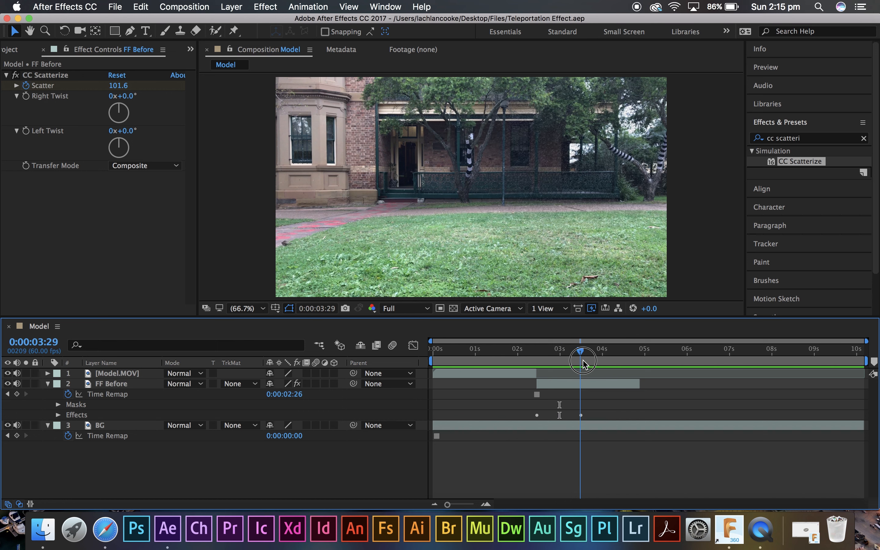
{"action": "left_click_drag", "start_coordinate": [448, 505], "coordinate": [470, 505]}
{"action": "left_click_drag", "start_coordinate": [649, 352], "coordinate": [649, 355]}
{"action": "left_click_drag", "start_coordinate": [473, 505], "coordinate": [478, 504]}
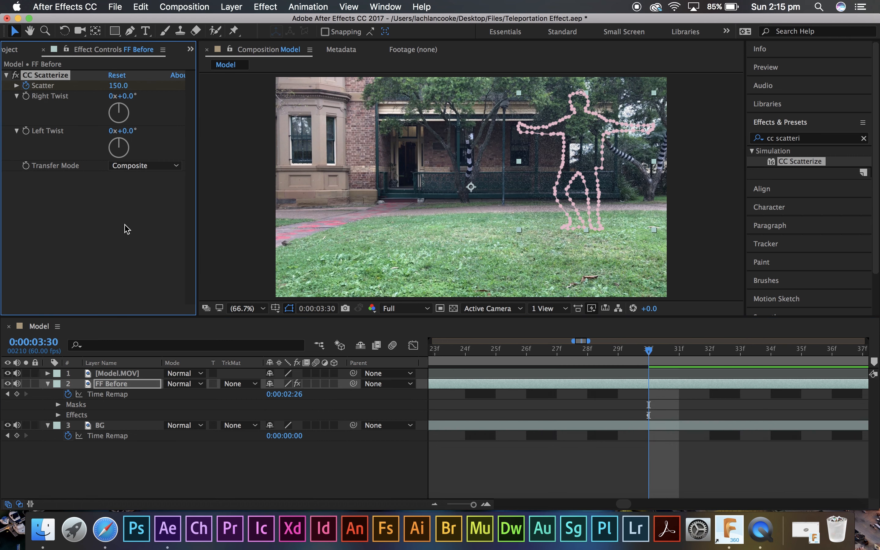
{"action": "left_click", "coordinate": [150, 237]}
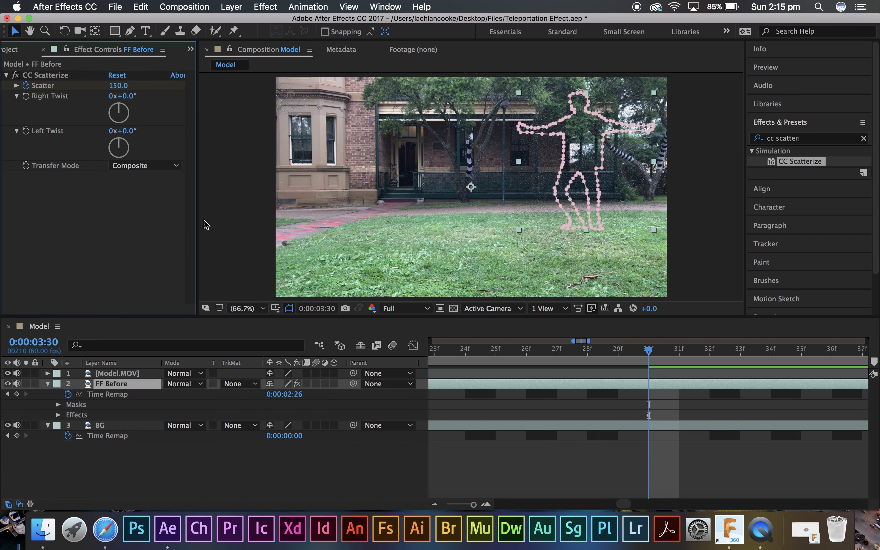
{"action": "left_click", "coordinate": [567, 484]}
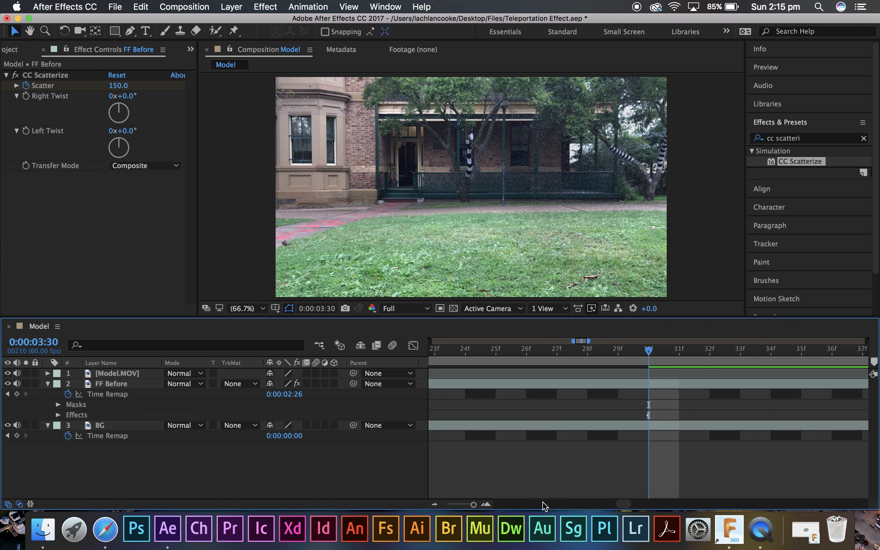
{"action": "left_click_drag", "start_coordinate": [473, 505], "coordinate": [447, 507]}
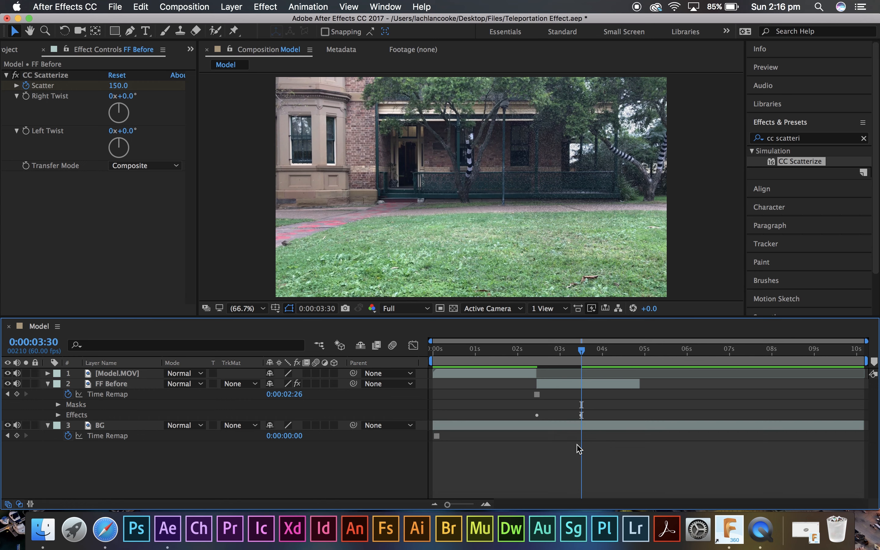
Examine the scattered particles around the model's position in the composition at 0:00:03:30
{"action": "scroll", "coordinate": [495, 249], "scroll_direction": "down", "scroll_amount": 2}
{"action": "scroll", "coordinate": [543, 181], "scroll_direction": "up", "scroll_amount": 6}
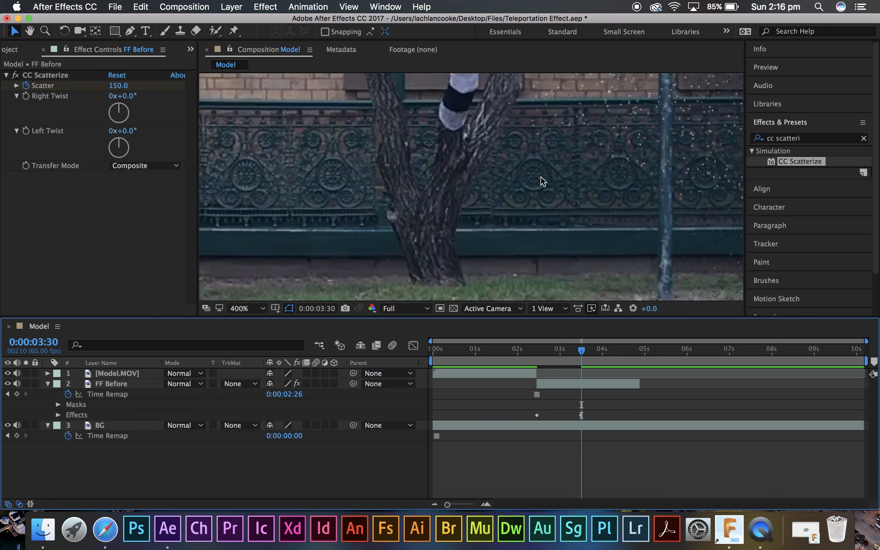
{"action": "scroll", "coordinate": [676, 138], "scroll_direction": "down", "scroll_amount": 2}
{"action": "scroll", "coordinate": [702, 126], "scroll_direction": "down", "scroll_amount": 1}
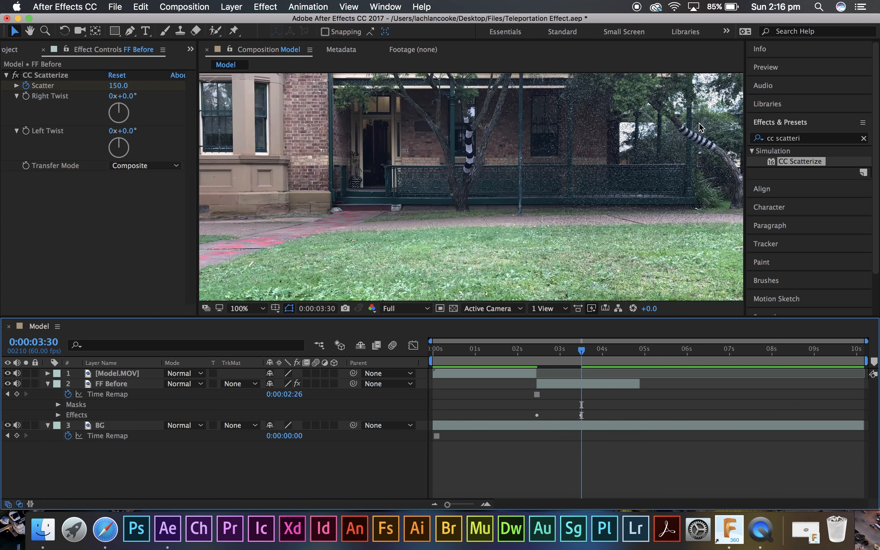
{"action": "scroll", "coordinate": [426, 182], "scroll_direction": "down", "scroll_amount": 2}
{"action": "scroll", "coordinate": [504, 179], "scroll_direction": "up", "scroll_amount": 2}
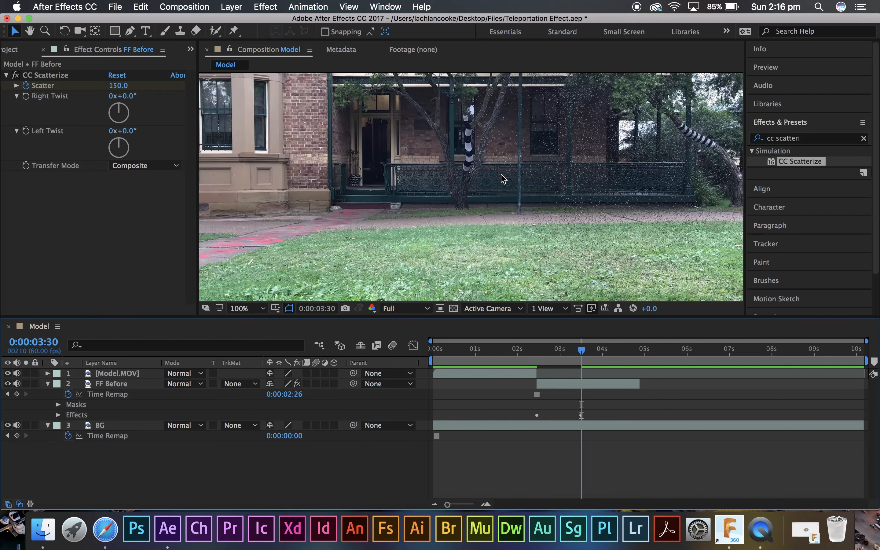
{"action": "scroll", "coordinate": [524, 189], "scroll_direction": "down", "scroll_amount": 2}
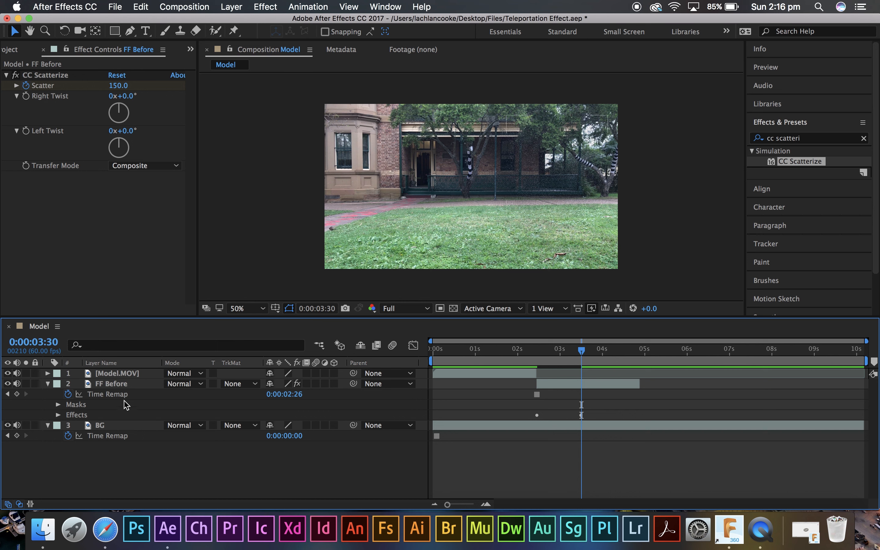
Expand the FF Before layer's Transform properties in the timeline
{"action": "left_click", "coordinate": [115, 388]}
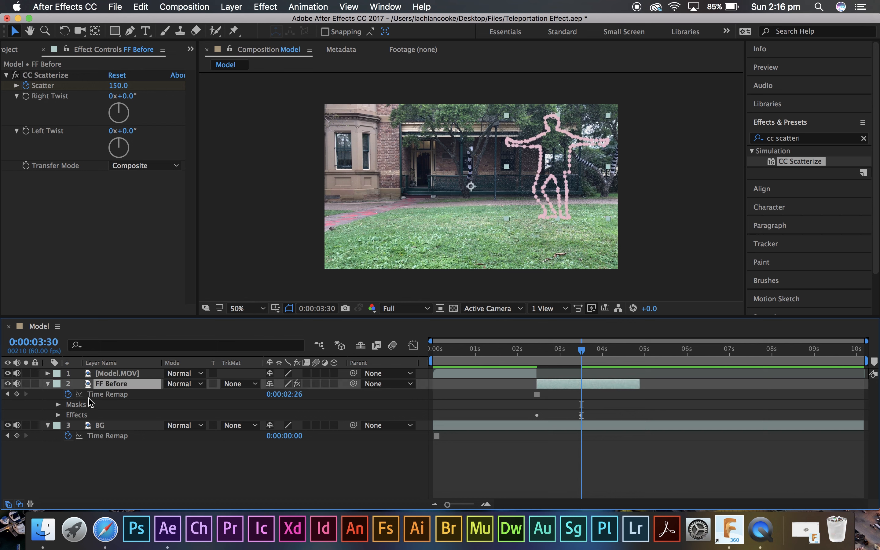
{"action": "left_click", "coordinate": [58, 415]}
{"action": "left_click", "coordinate": [51, 385]}
{"action": "left_click", "coordinate": [51, 385]}
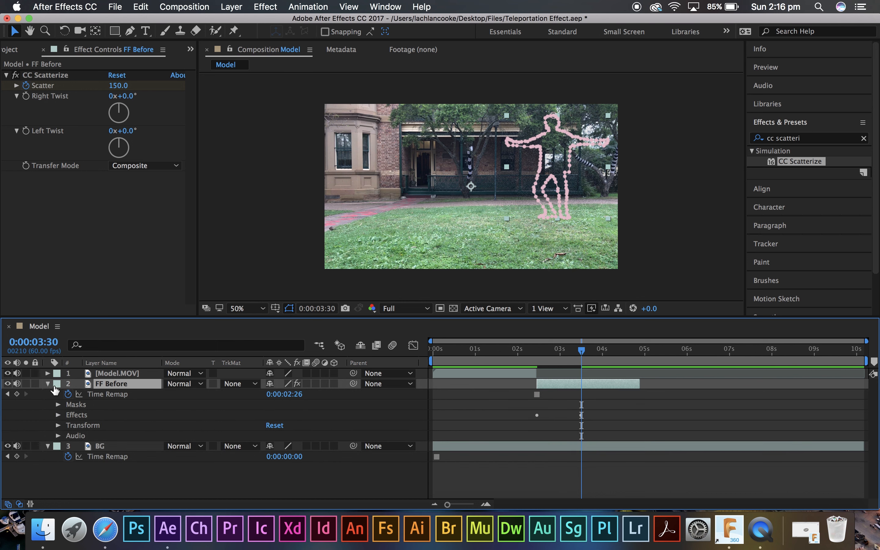
{"action": "left_click", "coordinate": [58, 425]}
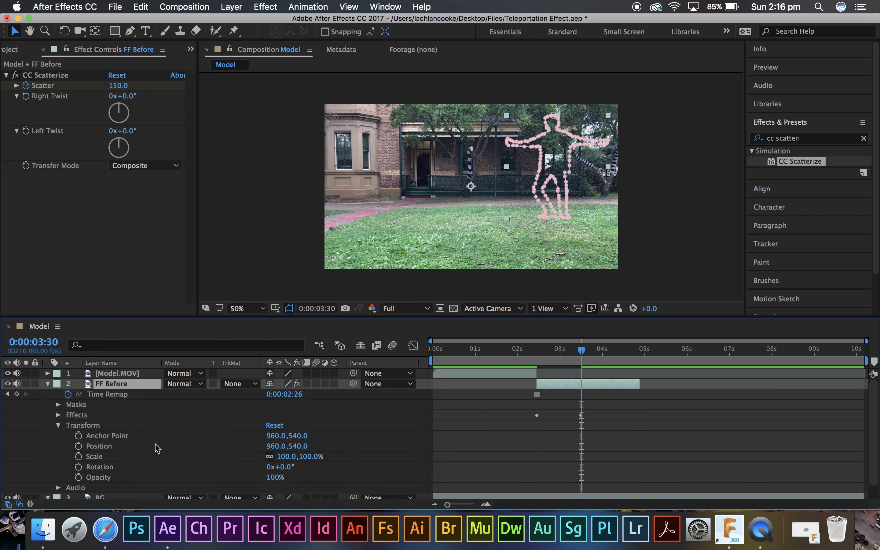
{"action": "scroll", "coordinate": [549, 398], "scroll_direction": "down", "scroll_amount": 1}
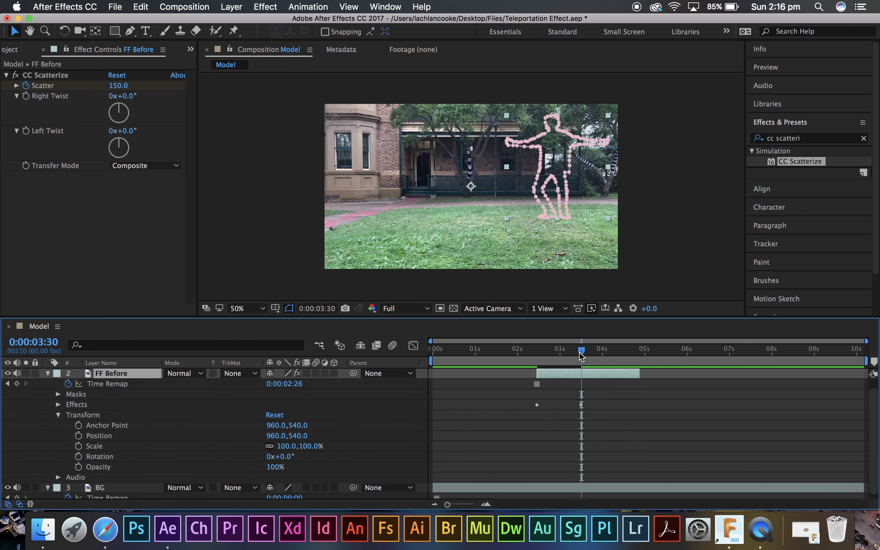
Enable keyframing for FF Before's Scale and Position at 0:00:03:30, in line with the final Scatter keyframe
{"action": "mouse_move", "coordinate": [582, 355]}
{"action": "left_mouse_down"}
{"action": "mouse_move", "coordinate": [562, 362]}
{"action": "mouse_move", "coordinate": [580, 363]}
{"action": "left_mouse_up"}
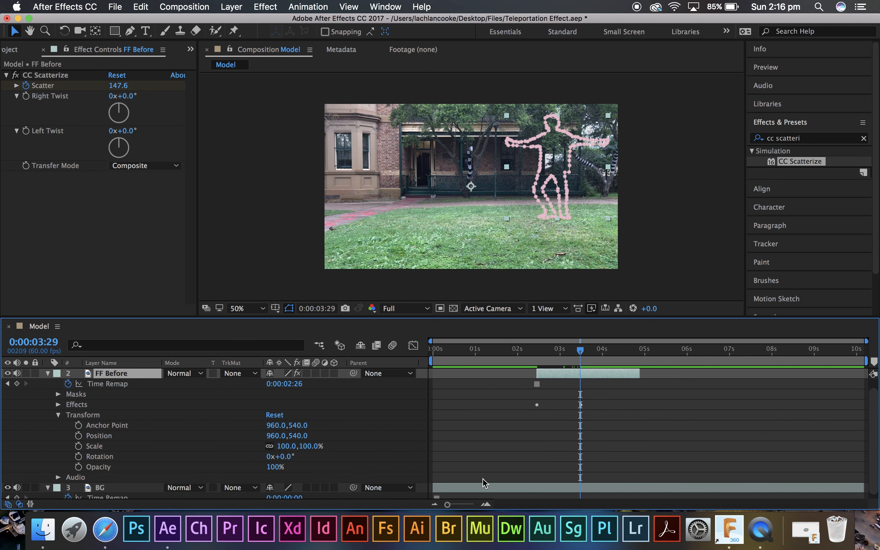
{"action": "left_click_drag", "start_coordinate": [448, 504], "coordinate": [469, 506]}
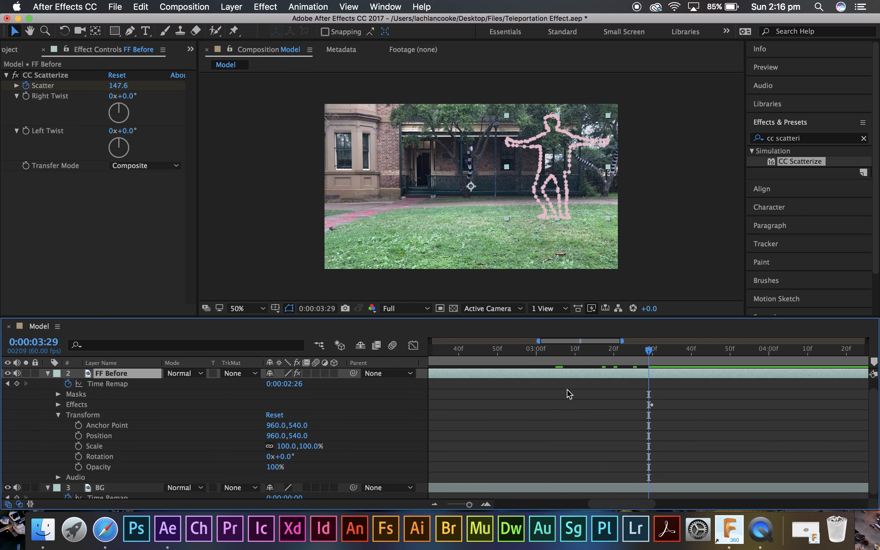
{"action": "left_click", "coordinate": [654, 351]}
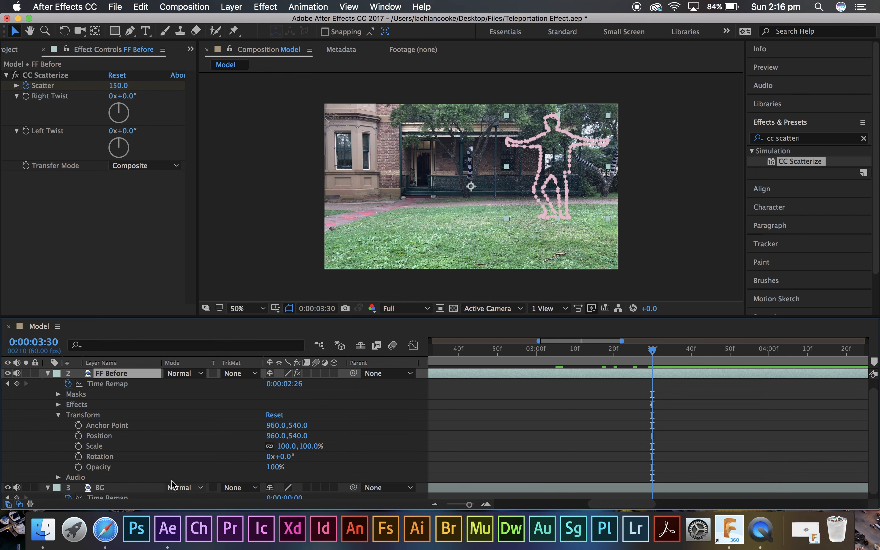
{"action": "left_click", "coordinate": [79, 446]}
{"action": "left_click", "coordinate": [78, 436]}
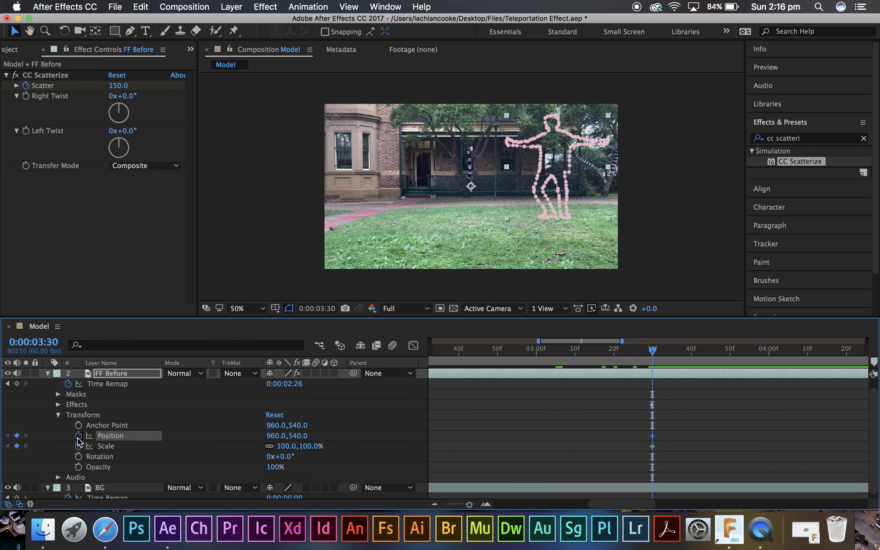
Move the current time to 0:00:06:29 and extend the end of the FF Before layer to about 8.5 seconds
{"action": "left_click_drag", "start_coordinate": [469, 505], "coordinate": [429, 517]}
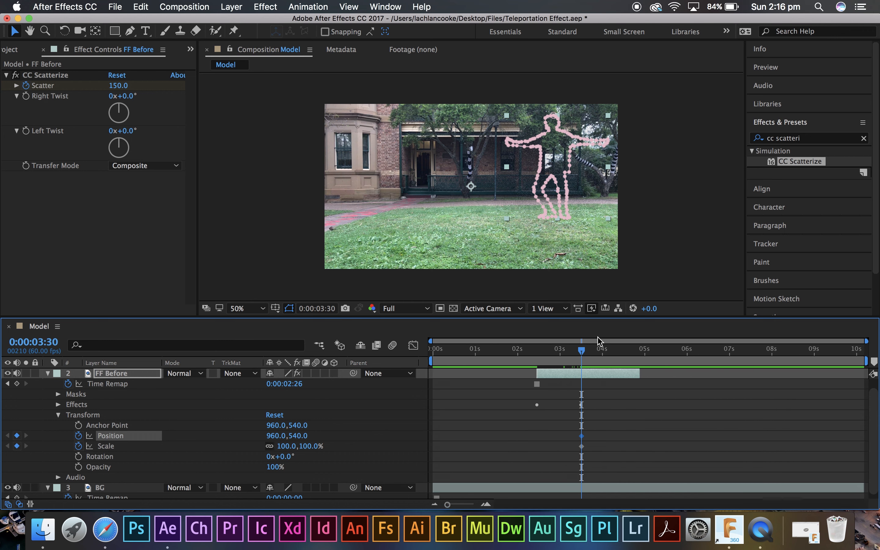
{"action": "left_click_drag", "start_coordinate": [582, 351], "coordinate": [707, 361]}
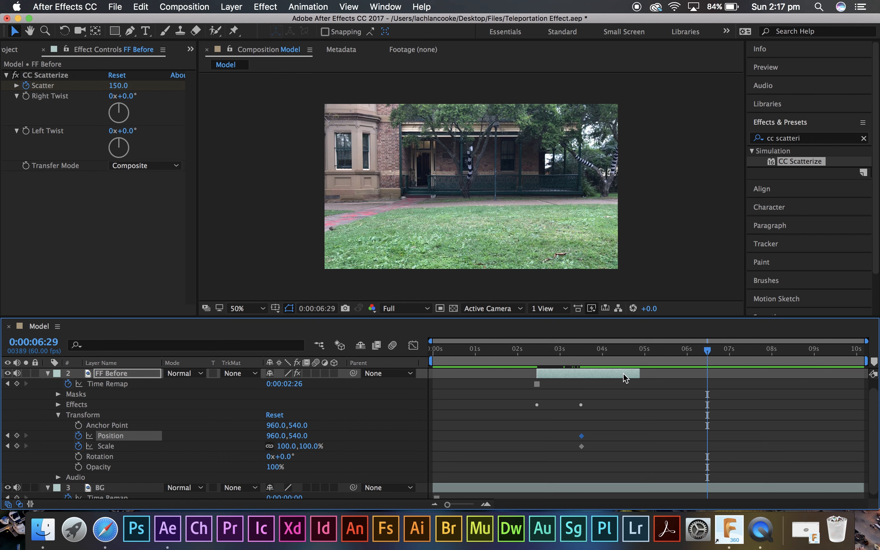
{"action": "left_click_drag", "start_coordinate": [637, 378], "coordinate": [799, 381]}
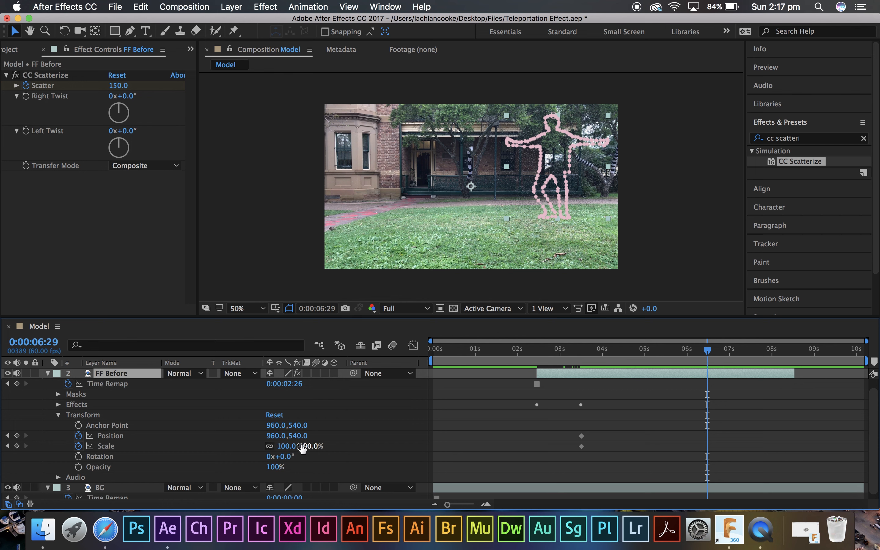
At 0:00:06:29, unlink FF Before's Scale proportions and set Scale to 100, 50% and Position to 410, 496
{"action": "left_click", "coordinate": [270, 448]}
{"action": "mouse_move", "coordinate": [275, 440]}
{"action": "left_mouse_down"}
{"action": "mouse_move", "coordinate": [179, 436]}
{"action": "mouse_move", "coordinate": [273, 442]}
{"action": "mouse_move", "coordinate": [221, 436]}
{"action": "mouse_move", "coordinate": [242, 448]}
{"action": "mouse_move", "coordinate": [273, 436]}
{"action": "mouse_move", "coordinate": [226, 440]}
{"action": "mouse_move", "coordinate": [310, 443]}
{"action": "mouse_move", "coordinate": [272, 442]}
{"action": "mouse_move", "coordinate": [294, 451]}
{"action": "mouse_move", "coordinate": [277, 453]}
{"action": "left_mouse_up"}
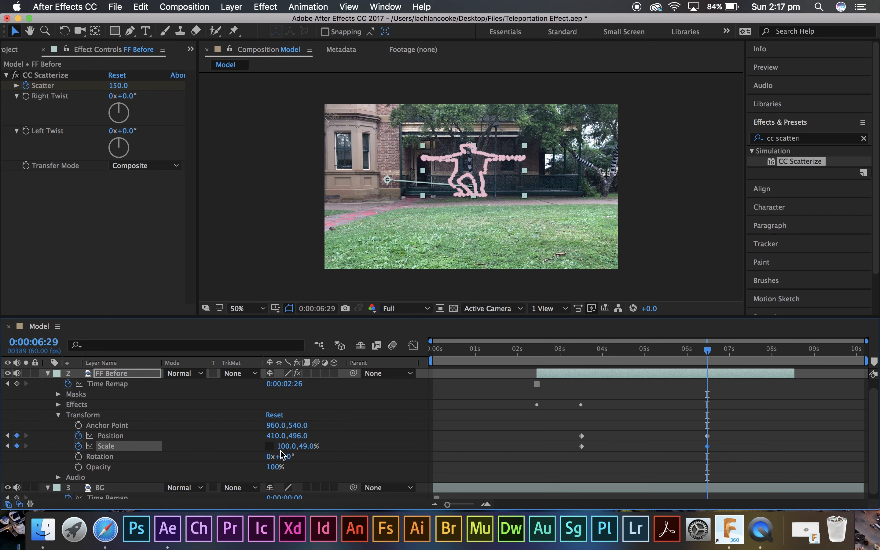
{"action": "left_click", "coordinate": [304, 450]}
{"action": "type", "text": "50"}
{"action": "left_click", "coordinate": [377, 430]}
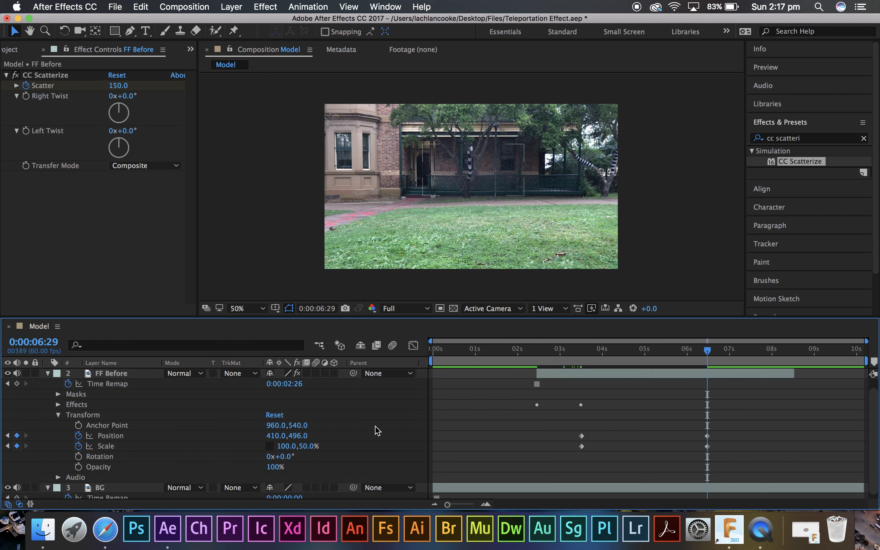
Raise the FF Before layer at 0:00:06:29 by setting its Position to 410, 437
{"action": "left_click_drag", "start_coordinate": [295, 436], "coordinate": [252, 442]}
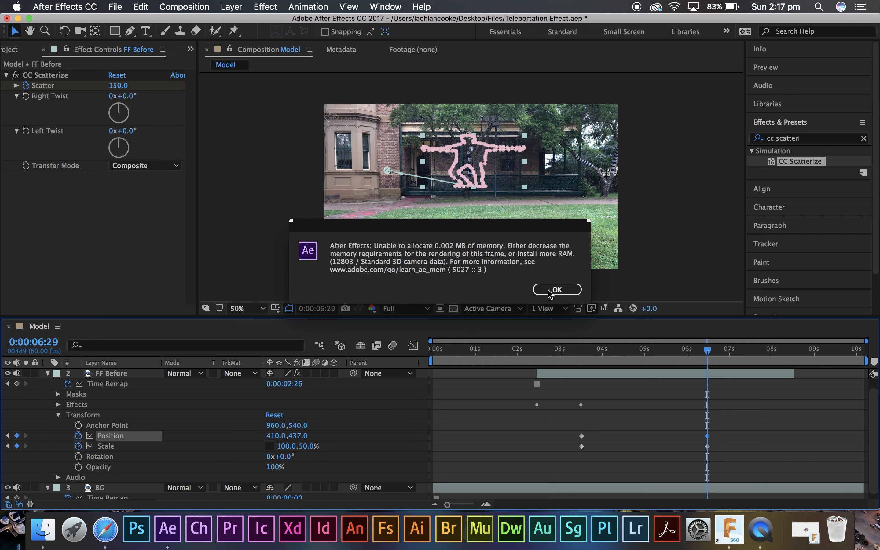
{"action": "left_click", "coordinate": [553, 290]}
{"action": "left_click", "coordinate": [400, 437]}
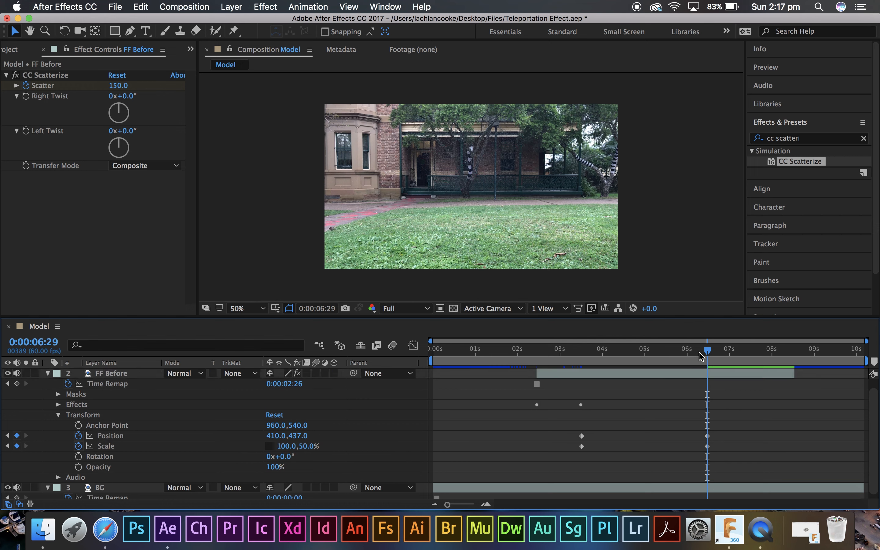
Return to 0:00:02:26 and enable keyframing for CC Scatterize's Right Twist on the FF Before layer
{"action": "left_click_drag", "start_coordinate": [700, 356], "coordinate": [537, 422]}
{"action": "left_click_drag", "start_coordinate": [538, 367], "coordinate": [535, 365]}
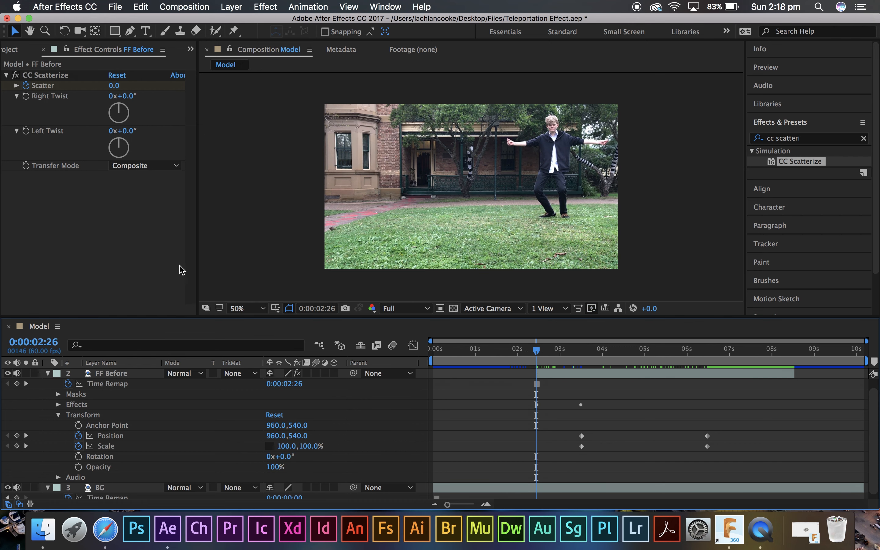
{"action": "left_click", "coordinate": [47, 375]}
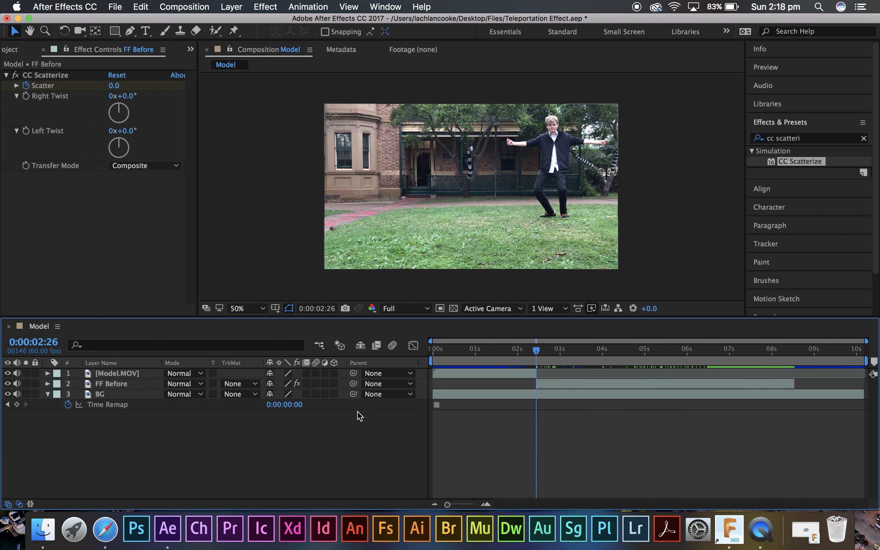
{"action": "left_click", "coordinate": [48, 383]}
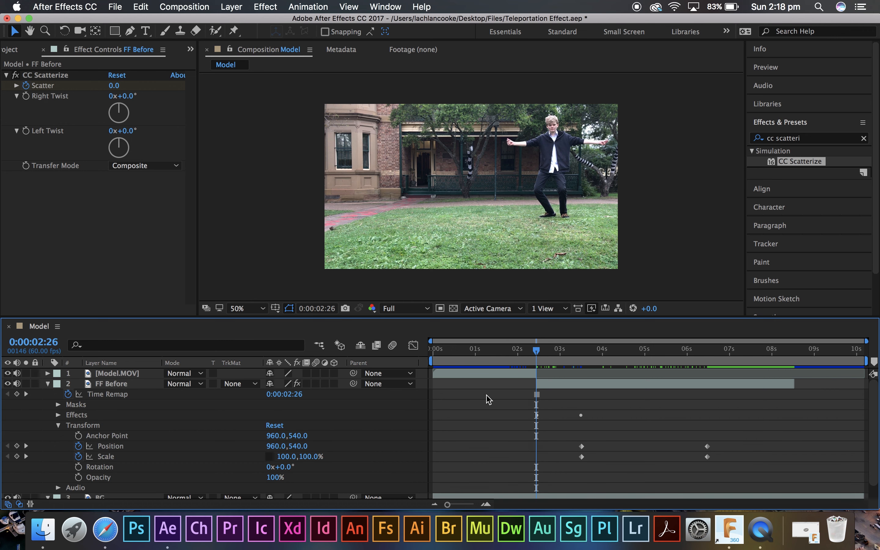
{"action": "left_click", "coordinate": [26, 96]}
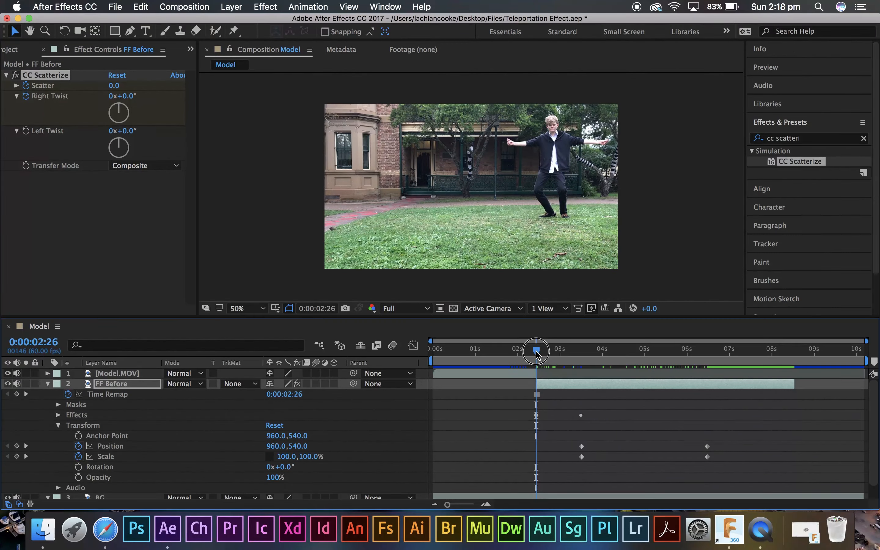
At 0:00:06:28, set CC Scatterize's Right Twist to 1x+20°
{"action": "left_click_drag", "start_coordinate": [836, 510], "coordinate": [879, 519]}
{"action": "left_click_drag", "start_coordinate": [574, 364], "coordinate": [707, 391]}
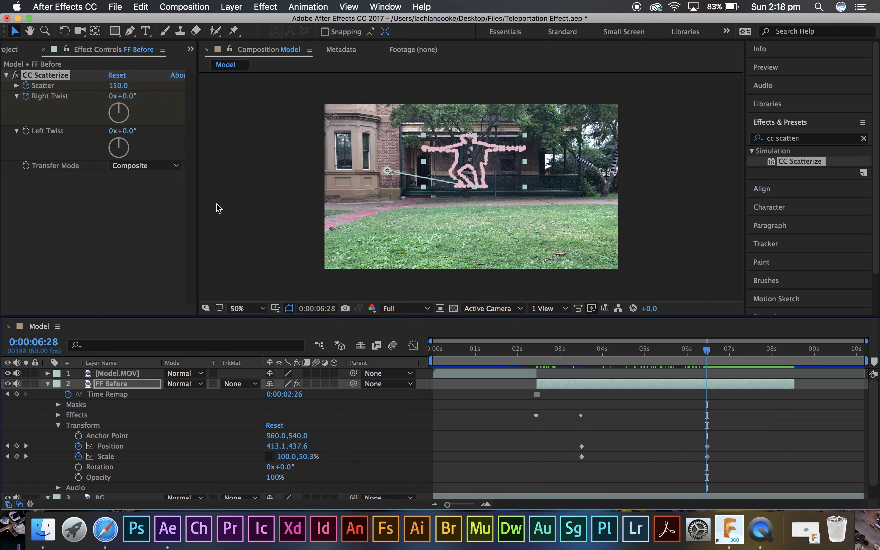
{"action": "left_click_drag", "start_coordinate": [130, 103], "coordinate": [395, 137]}
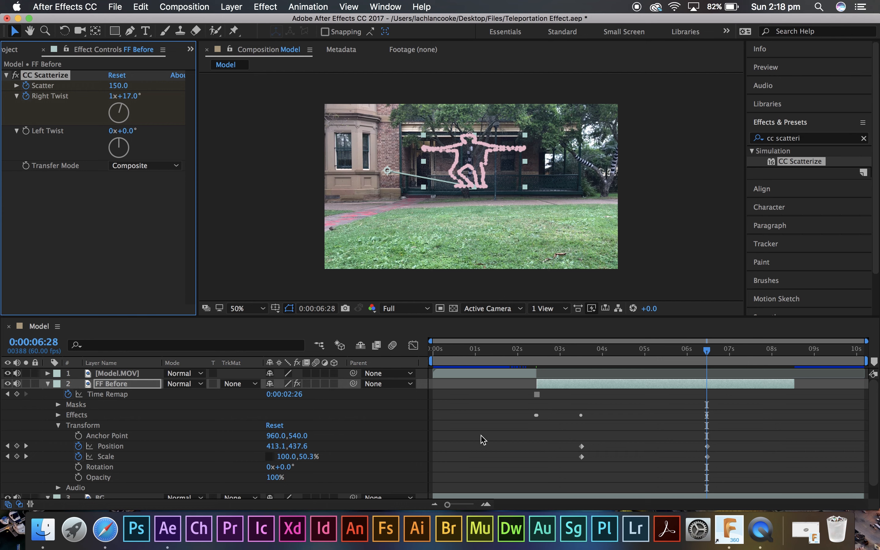
{"action": "left_click", "coordinate": [133, 96]}
{"action": "key", "text": "Return"}
Play back the scatter and twist animation from 0:00:02:03 at Quarter resolution
{"action": "left_click_drag", "start_coordinate": [722, 352], "coordinate": [520, 351]}
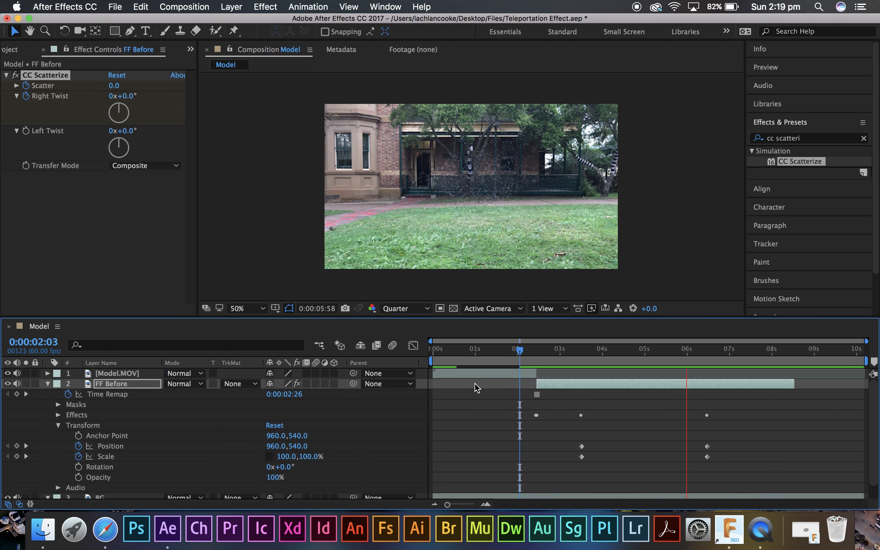
{"action": "key", "text": "space"}
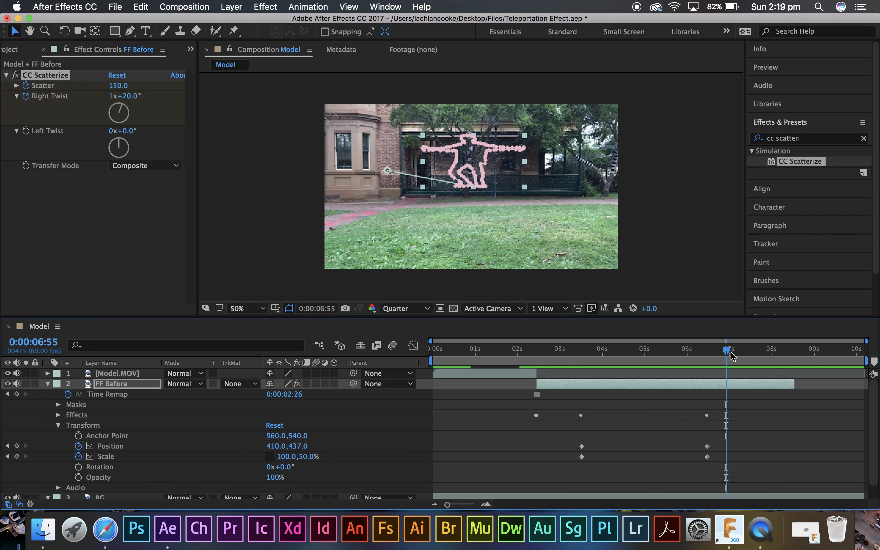
{"action": "left_click_drag", "start_coordinate": [731, 355], "coordinate": [704, 359]}
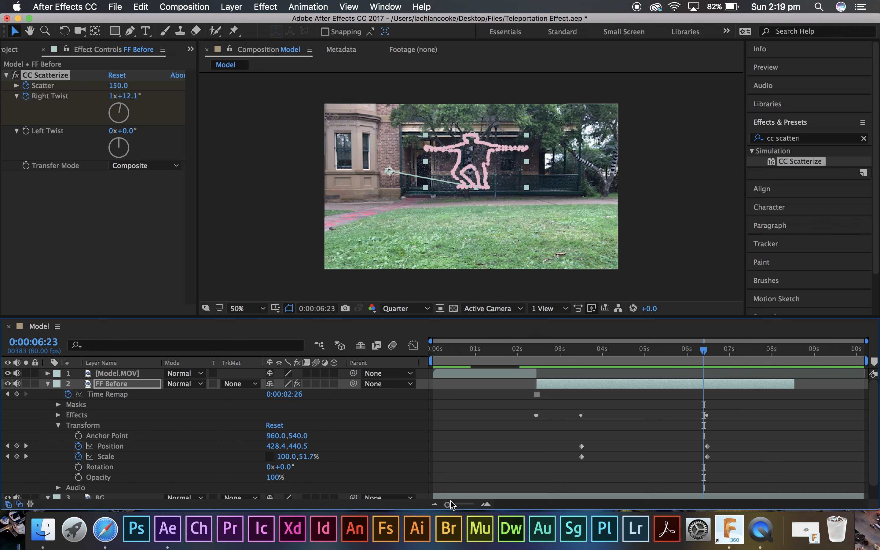
Collapse the FF Before layer's properties and rename the top Model.MOV layer as Before
{"action": "left_click", "coordinate": [47, 384]}
{"action": "left_click_drag", "start_coordinate": [706, 361], "coordinate": [555, 386]}
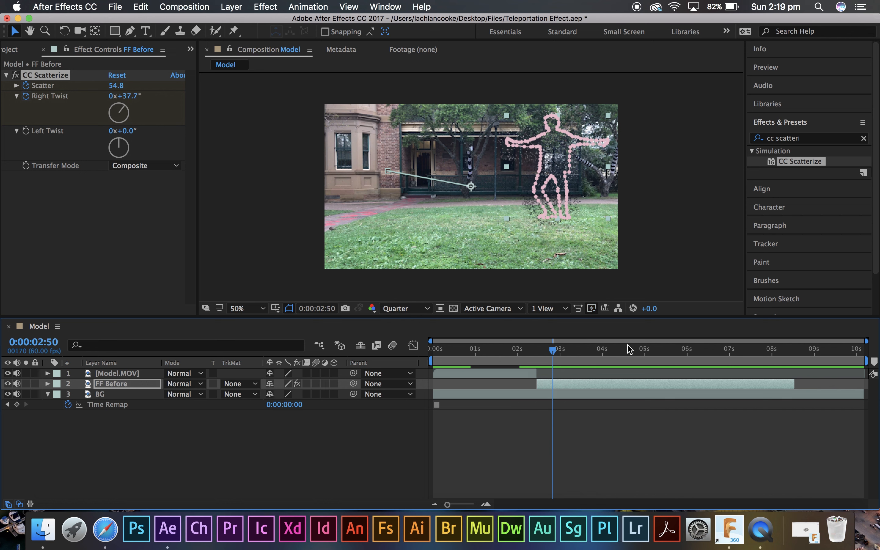
{"action": "left_click_drag", "start_coordinate": [554, 358], "coordinate": [510, 360]}
{"action": "left_click", "coordinate": [111, 375]}
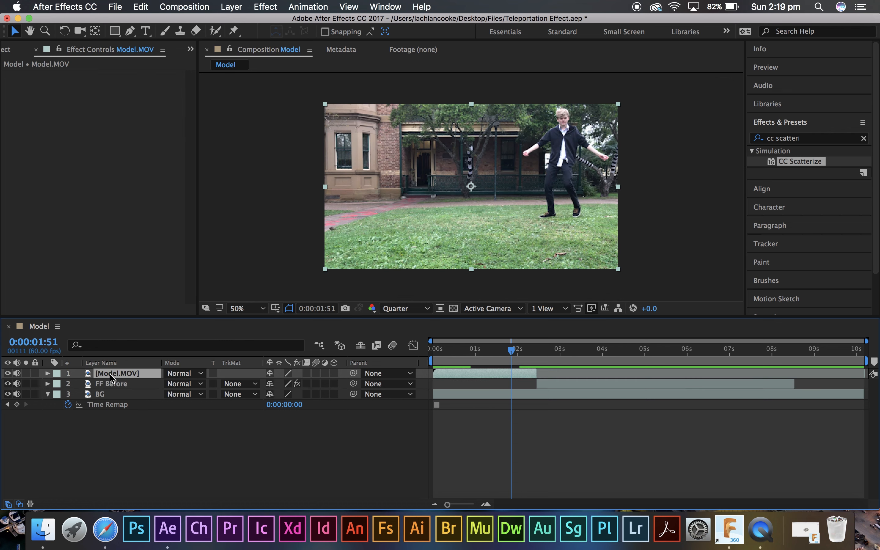
{"action": "right_click", "coordinate": [109, 376]}
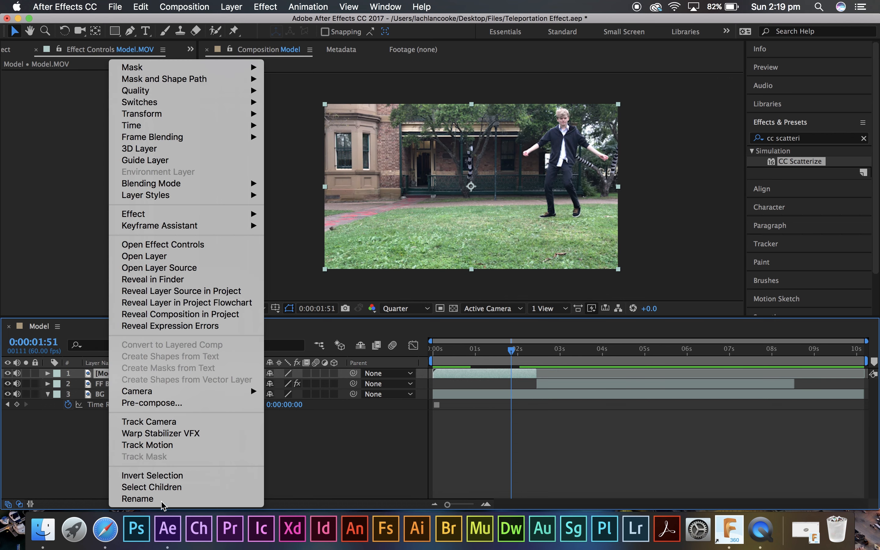
{"action": "left_click", "coordinate": [167, 497]}
{"action": "type", "text": "D"}
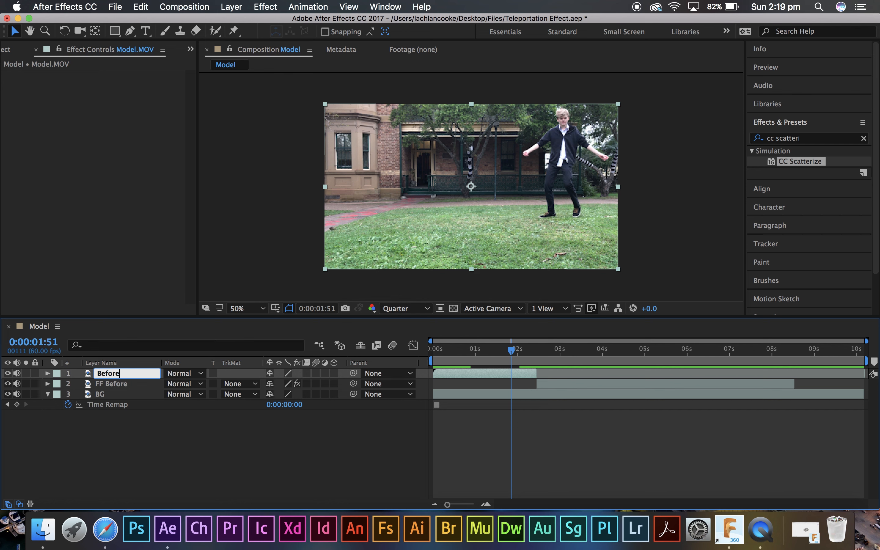
{"action": "left_click", "coordinate": [174, 469]}
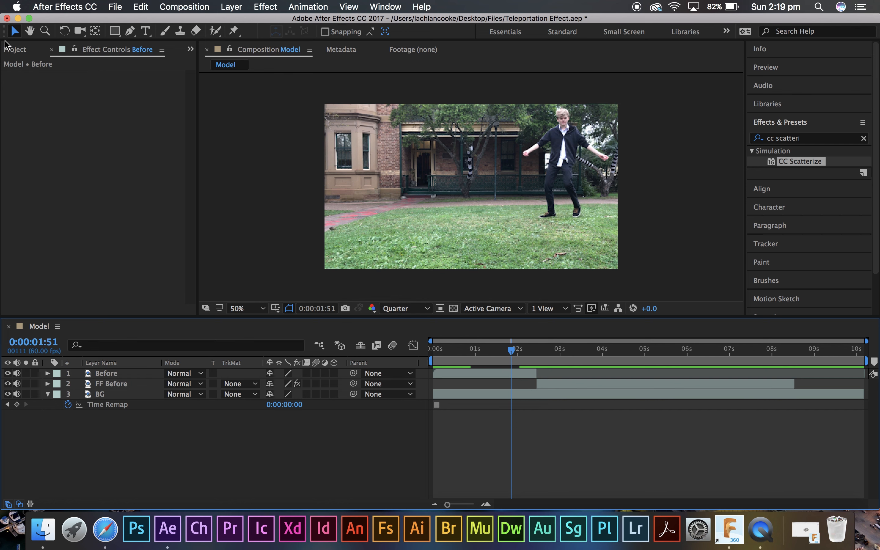
Add another copy of Model.MOV above the Before layer and rename it After
{"action": "left_click", "coordinate": [12, 51]}
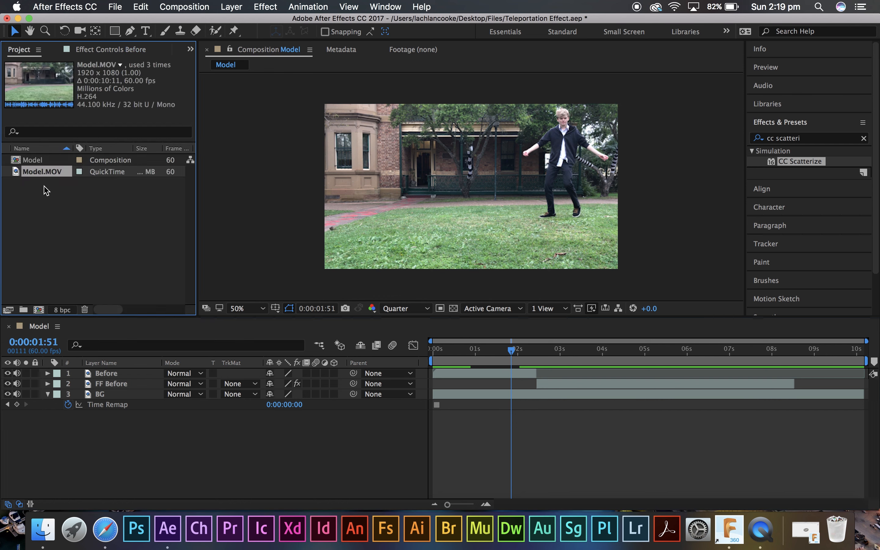
{"action": "left_click_drag", "start_coordinate": [47, 172], "coordinate": [103, 375]}
{"action": "right_click", "coordinate": [109, 375]}
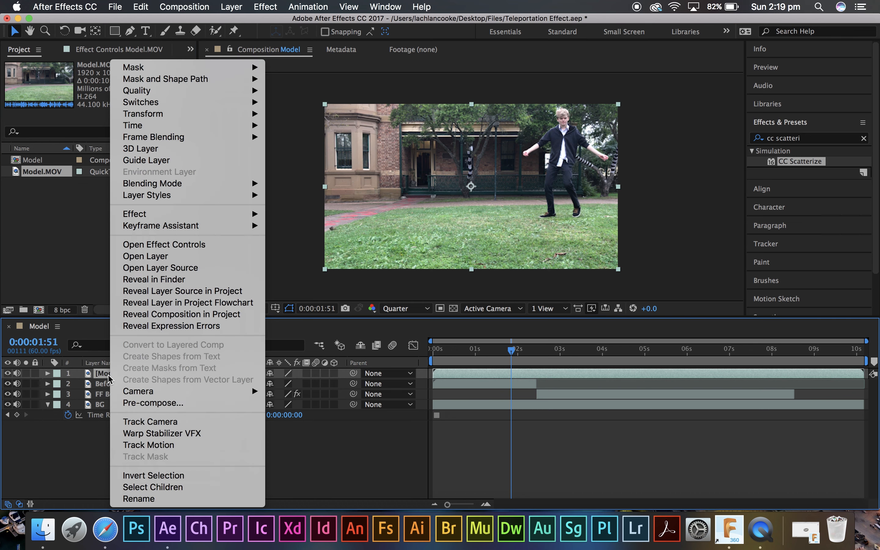
{"action": "left_click", "coordinate": [165, 509]}
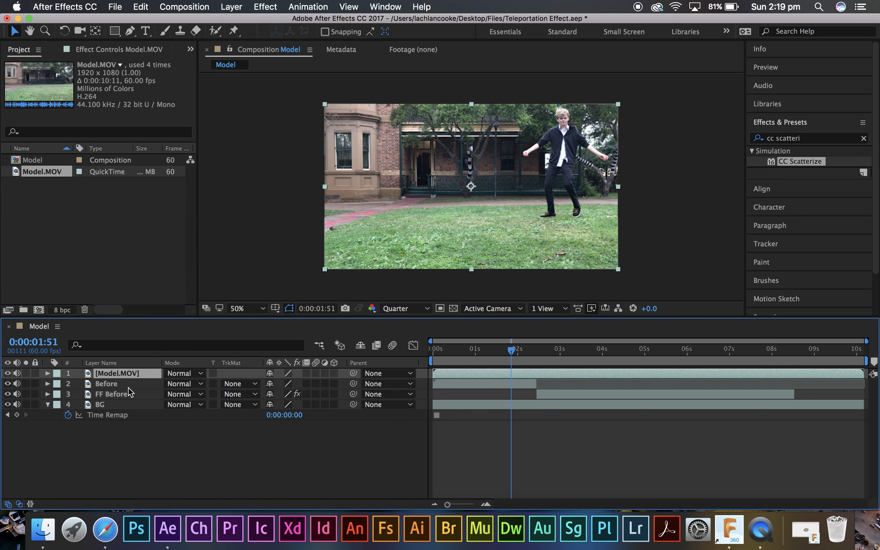
{"action": "right_click", "coordinate": [119, 373]}
{"action": "left_click", "coordinate": [166, 501]}
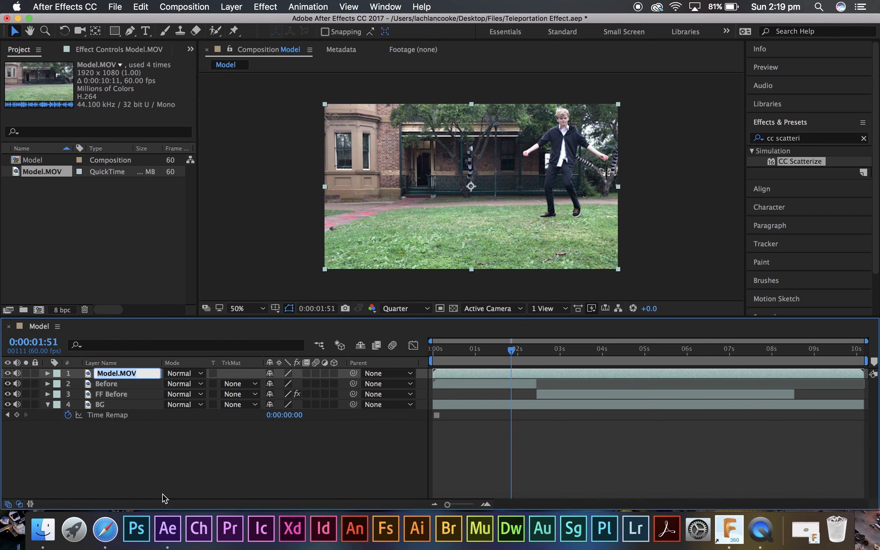
{"action": "type", "text": "After"}
{"action": "left_click", "coordinate": [135, 455]}
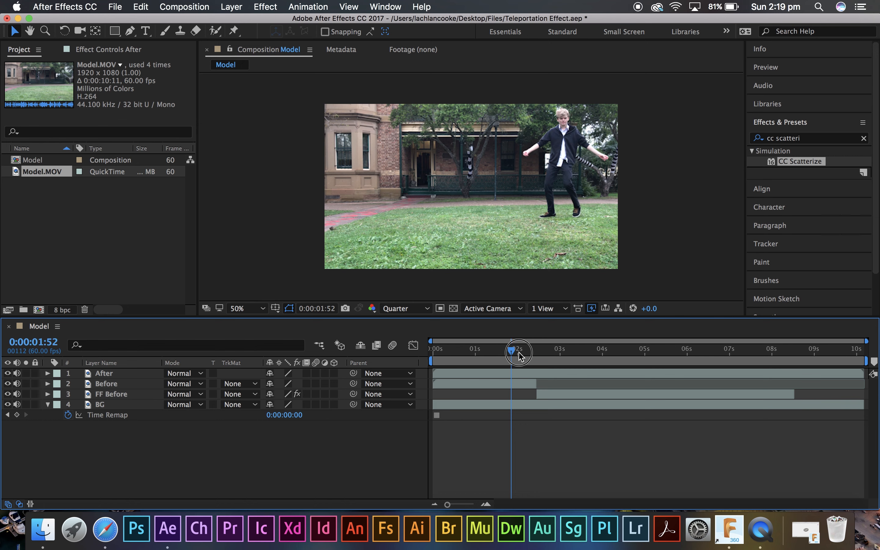
Fit the composition view and trim the After layer's start to 0:00:07:30, where the model holds the arms-out pose
{"action": "left_click_drag", "start_coordinate": [519, 355], "coordinate": [743, 370]}
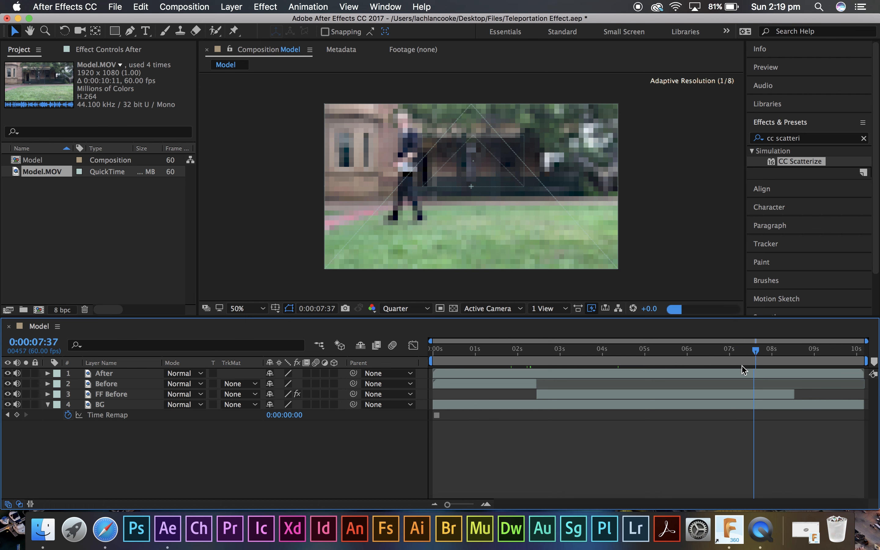
{"action": "left_click", "coordinate": [249, 309]}
{"action": "left_click", "coordinate": [282, 316]}
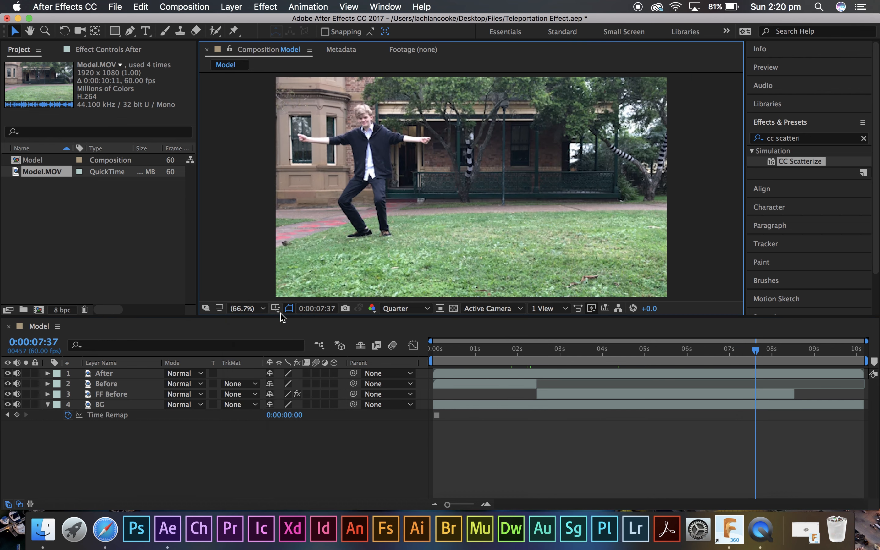
{"action": "mouse_move", "coordinate": [755, 351]}
{"action": "left_mouse_down"}
{"action": "mouse_move", "coordinate": [736, 359]}
{"action": "mouse_move", "coordinate": [750, 352]}
{"action": "left_mouse_up"}
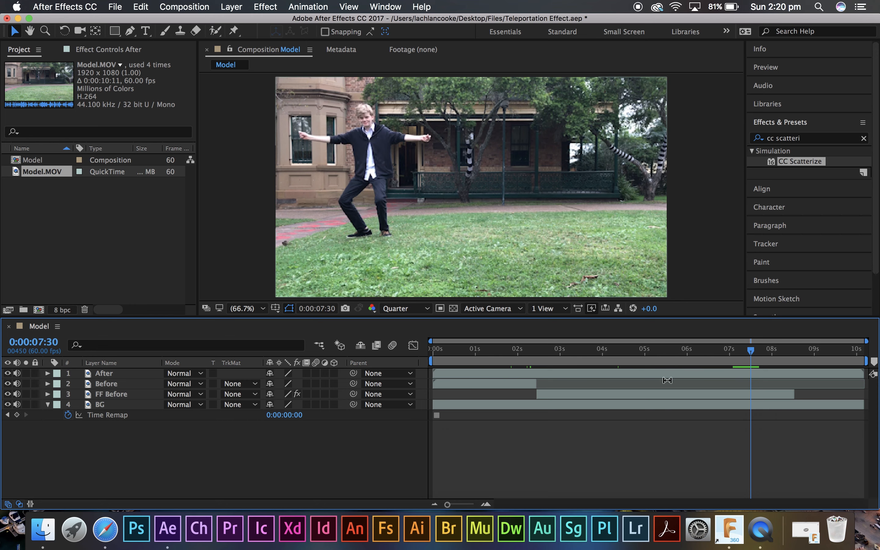
{"action": "left_click", "coordinate": [711, 377]}
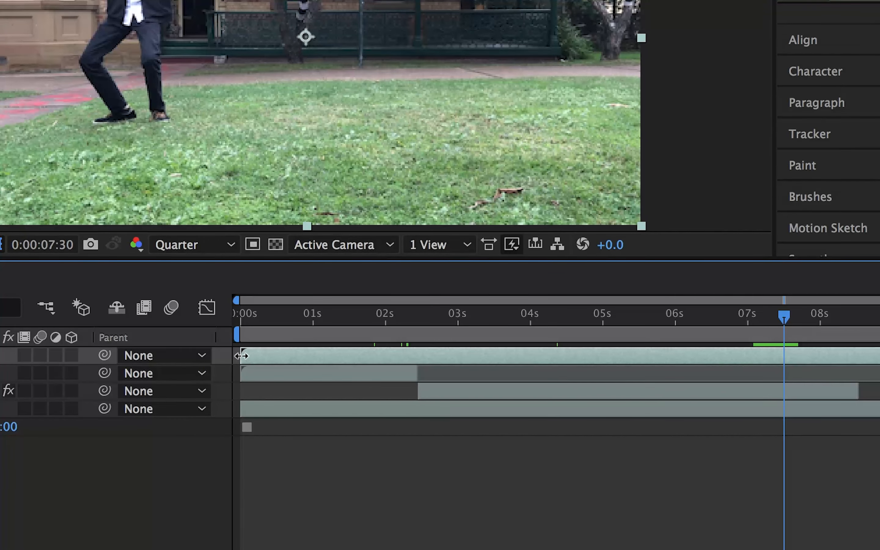
{"action": "left_click_drag", "start_coordinate": [241, 356], "coordinate": [784, 365]}
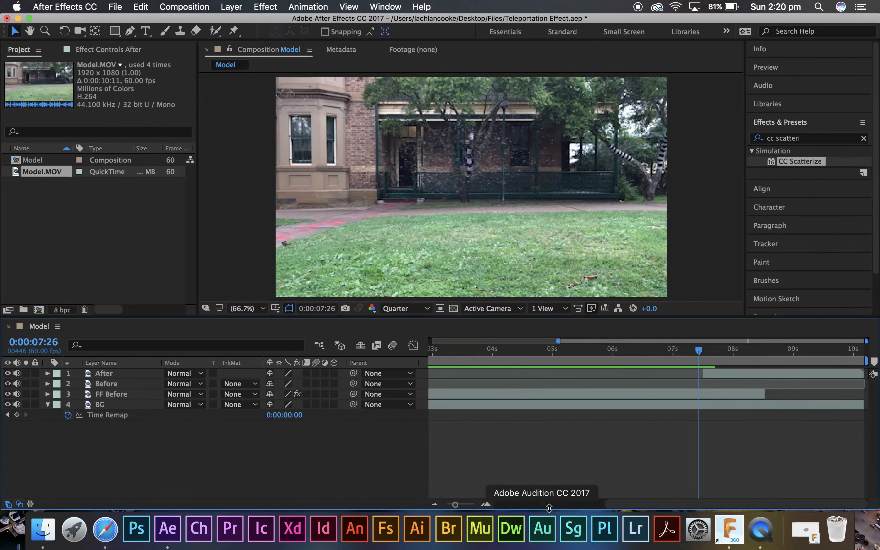
Trim the end of the FF Before layer to its last Position and Scale keyframes at 0:00:06:29
{"action": "left_click_drag", "start_coordinate": [454, 503], "coordinate": [452, 504]}
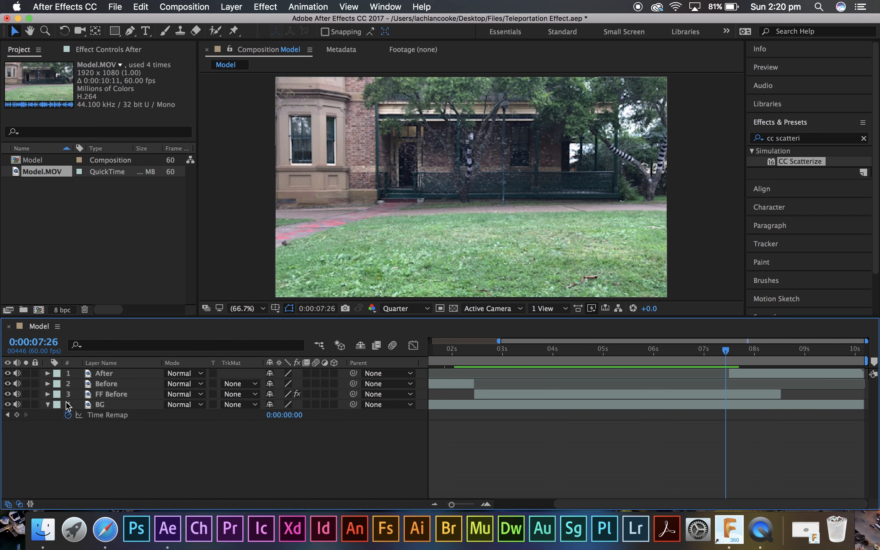
{"action": "left_click", "coordinate": [47, 393]}
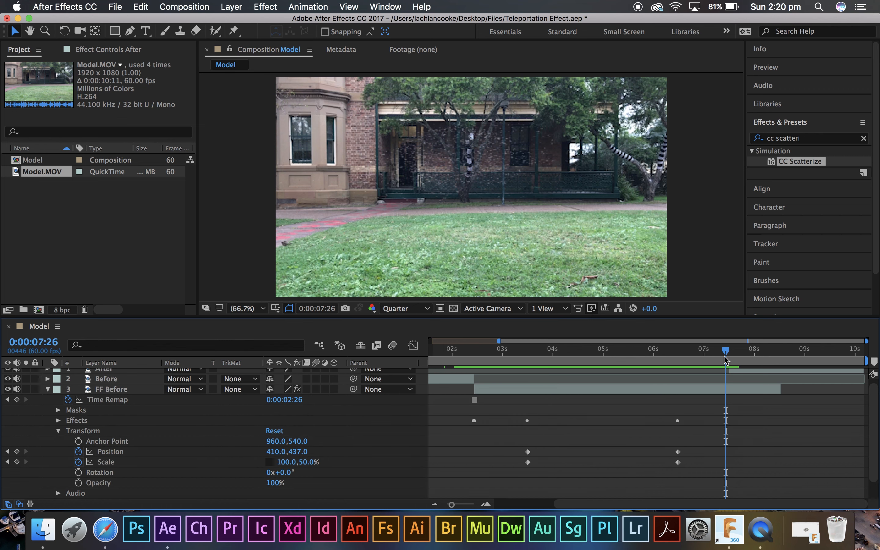
{"action": "left_click_drag", "start_coordinate": [725, 357], "coordinate": [675, 369]}
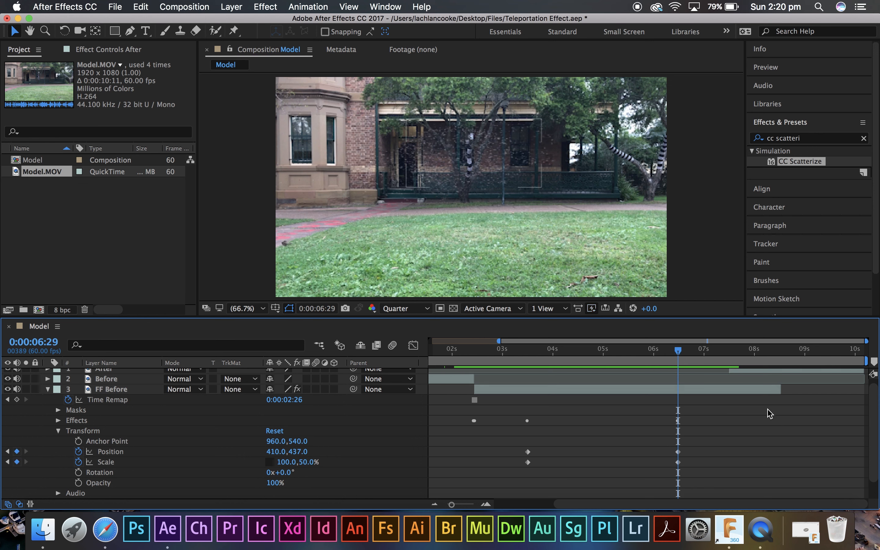
{"action": "left_click_drag", "start_coordinate": [780, 392], "coordinate": [677, 392]}
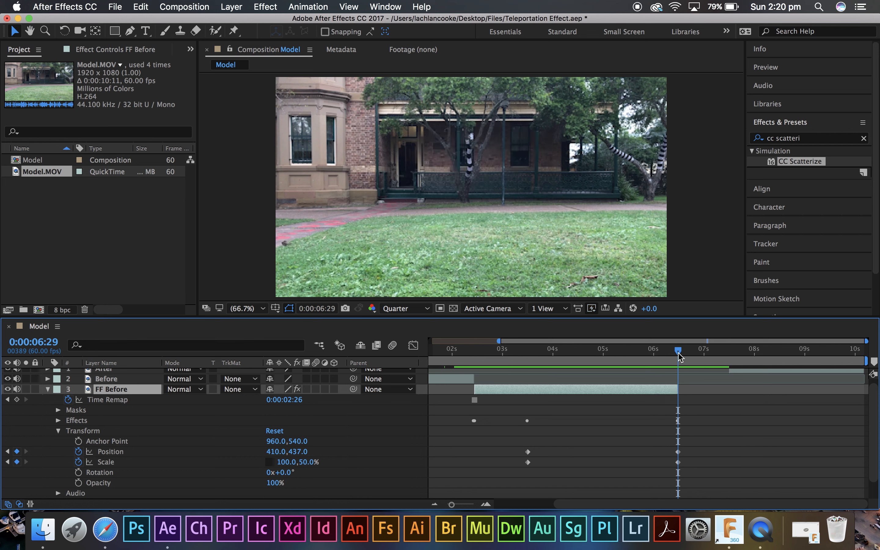
{"action": "mouse_move", "coordinate": [678, 353]}
{"action": "left_mouse_down"}
{"action": "mouse_move", "coordinate": [667, 357]}
{"action": "mouse_move", "coordinate": [681, 360]}
{"action": "left_mouse_up"}
{"action": "left_click", "coordinate": [741, 413]}
{"action": "scroll", "coordinate": [735, 419], "scroll_direction": "down", "scroll_amount": 2}
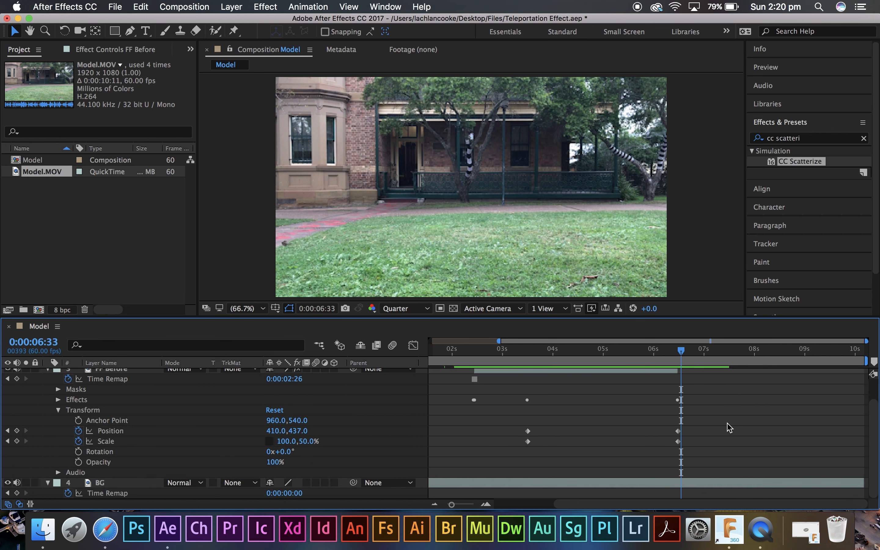
{"action": "scroll", "coordinate": [730, 424], "scroll_direction": "up", "scroll_amount": 3}
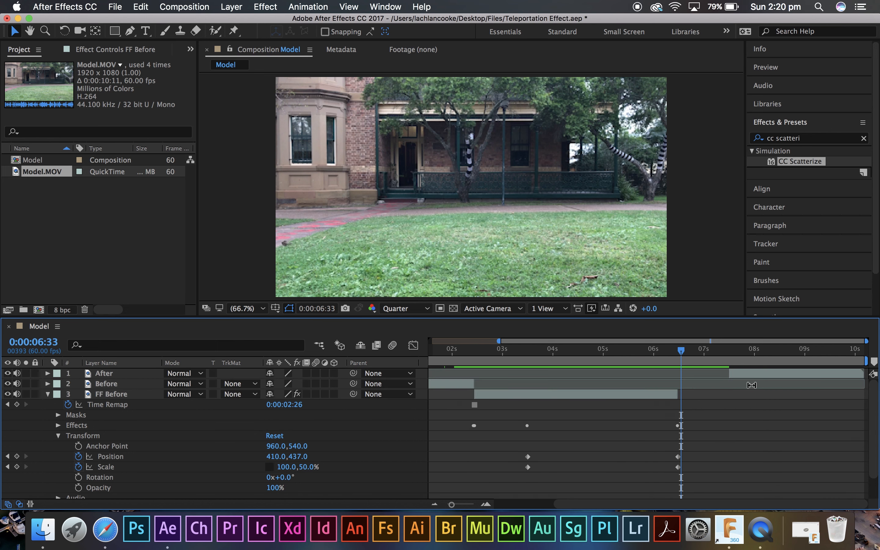
Collapse the FF Before layer and apply Freeze Frame to the After layer at 0:00:07:30
{"action": "left_click_drag", "start_coordinate": [683, 356], "coordinate": [740, 355]}
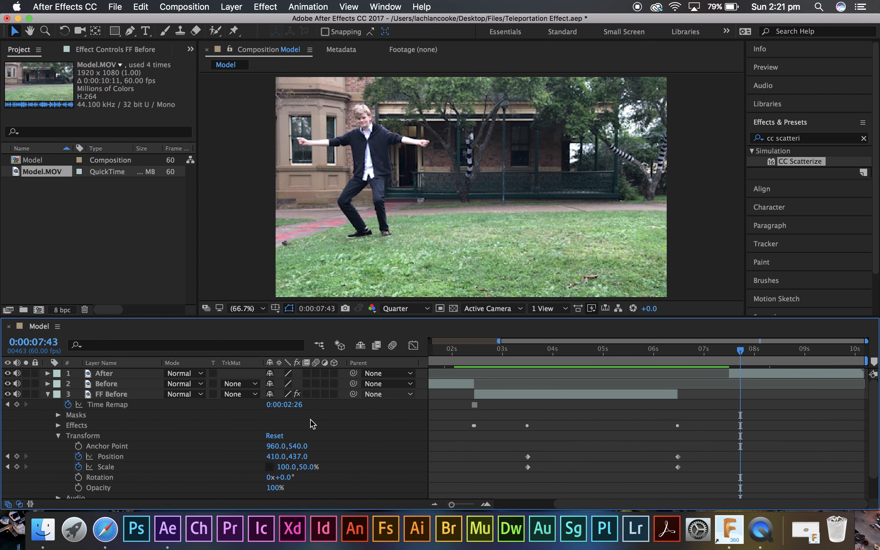
{"action": "left_click", "coordinate": [48, 394]}
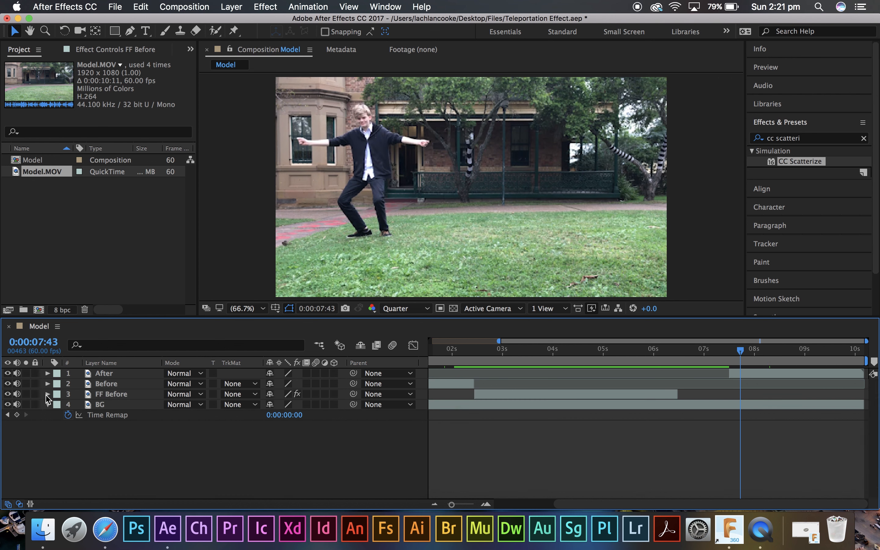
{"action": "left_click", "coordinate": [102, 375]}
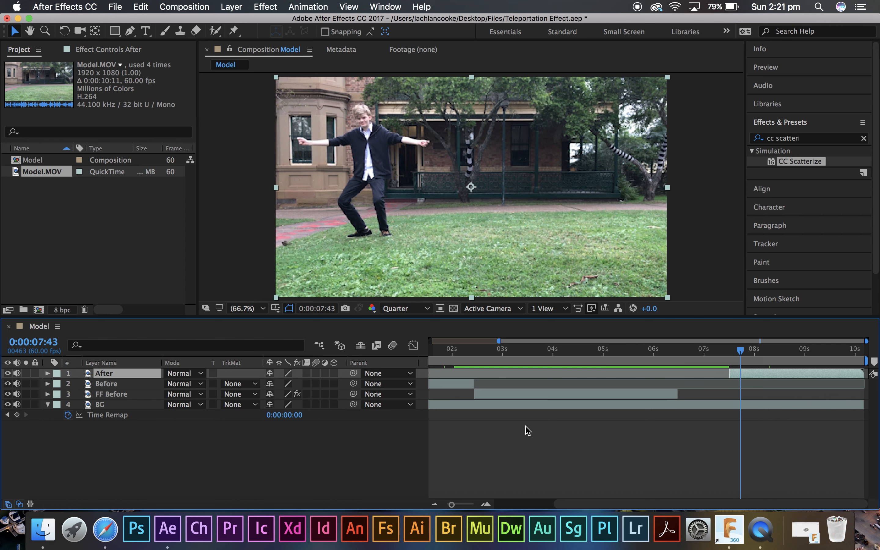
{"action": "left_click_drag", "start_coordinate": [737, 355], "coordinate": [729, 357]}
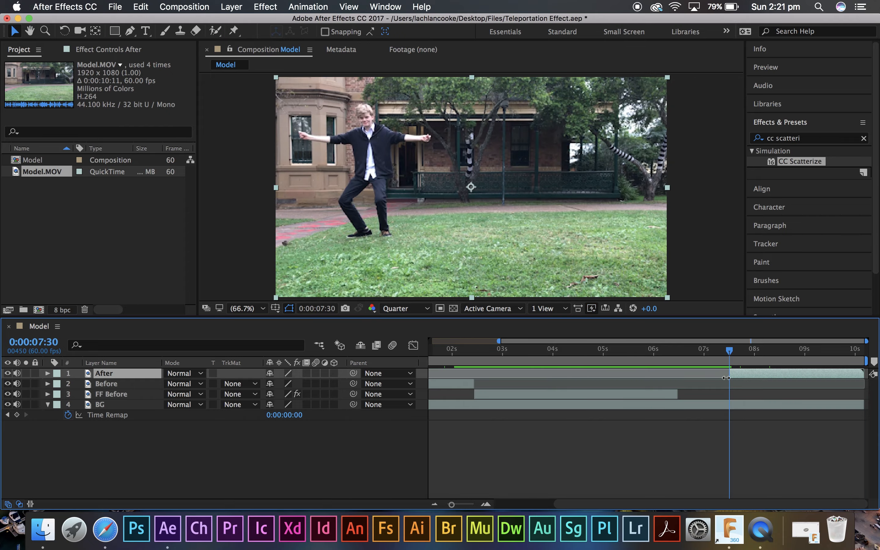
{"action": "right_click", "coordinate": [735, 376]}
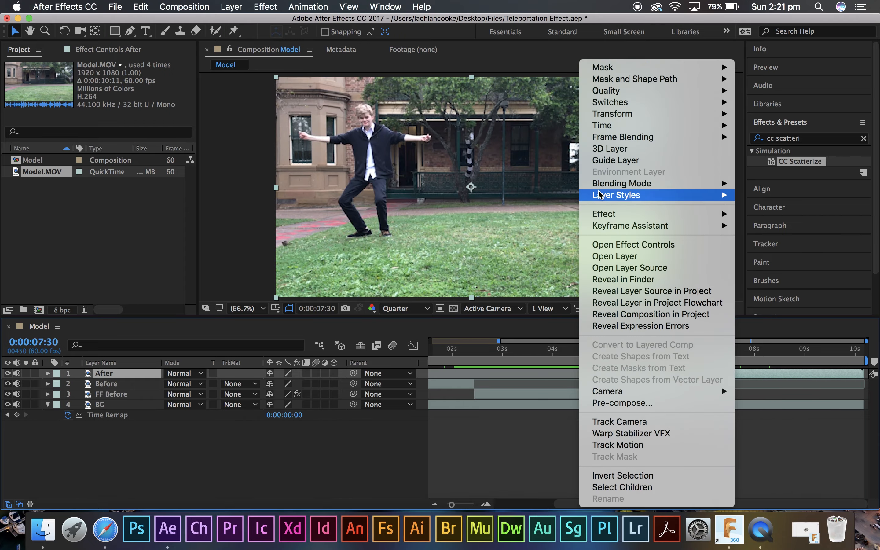
{"action": "mouse_move", "coordinate": [603, 127]}
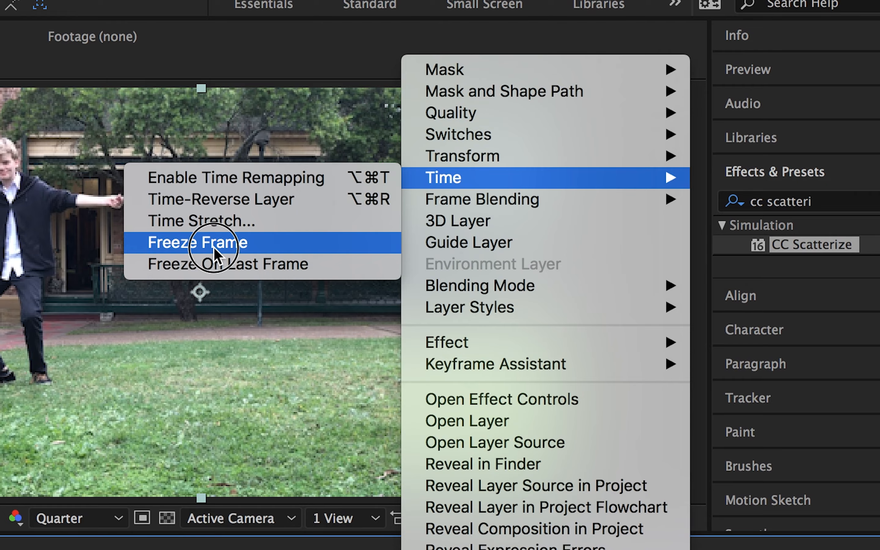
{"action": "left_click", "coordinate": [208, 248]}
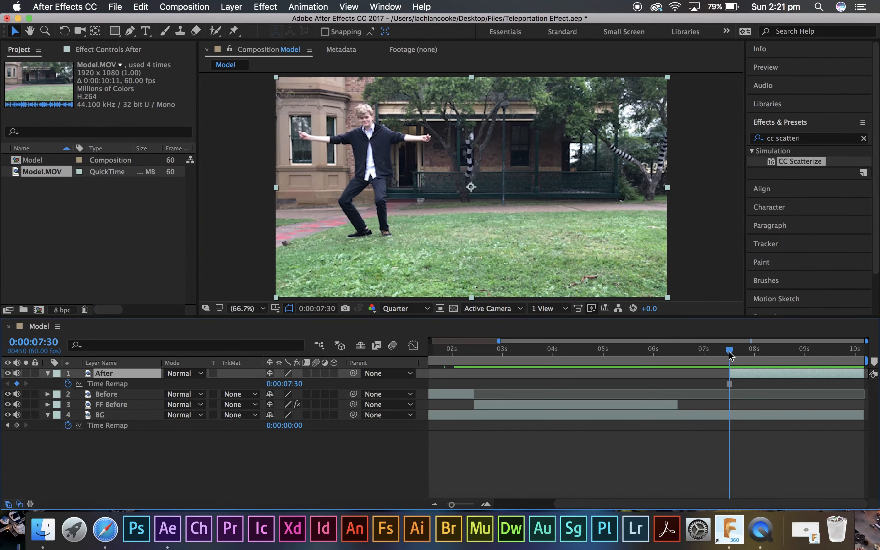
{"action": "left_click", "coordinate": [737, 353]}
{"action": "left_click_drag", "start_coordinate": [738, 356], "coordinate": [732, 357]}
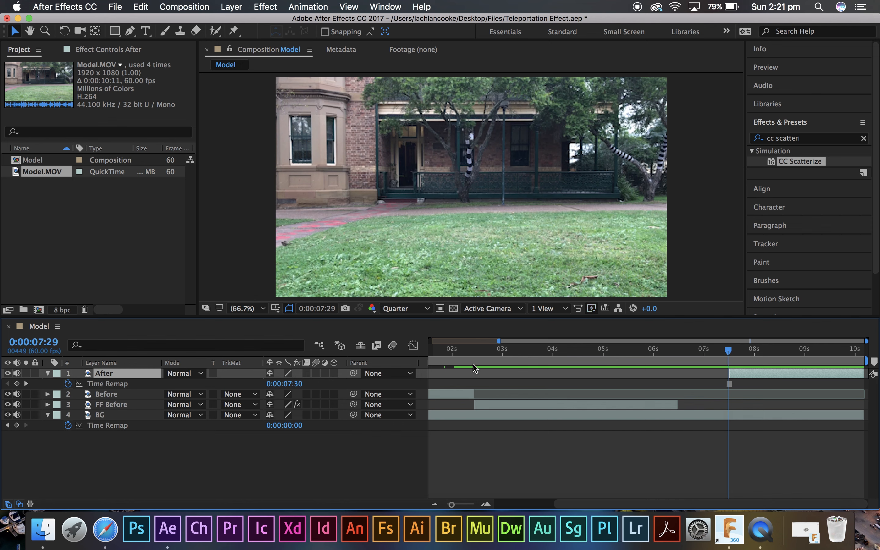
Rename the frozen After layer as FF After
{"action": "right_click", "coordinate": [100, 377]}
{"action": "left_click", "coordinate": [137, 497]}
{"action": "right_click", "coordinate": [107, 379]}
{"action": "left_click", "coordinate": [138, 497]}
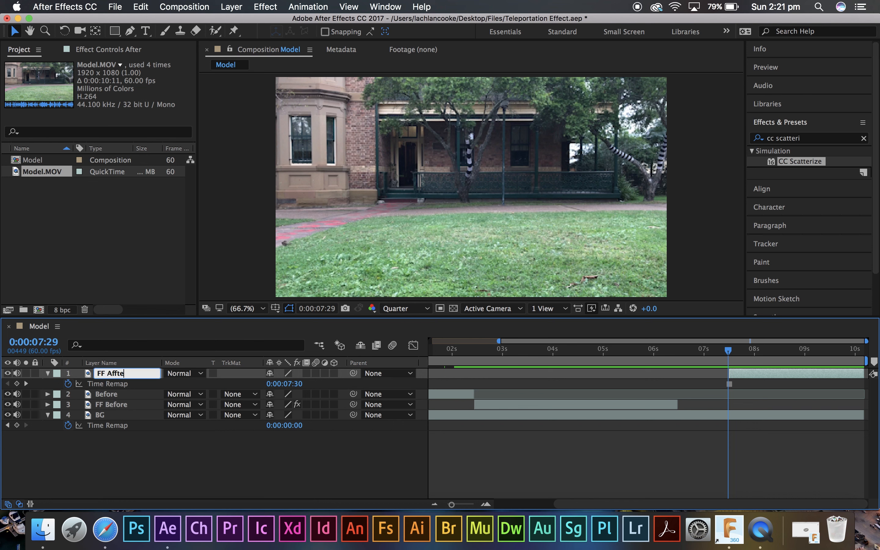
{"action": "type", "text": "FF After"}
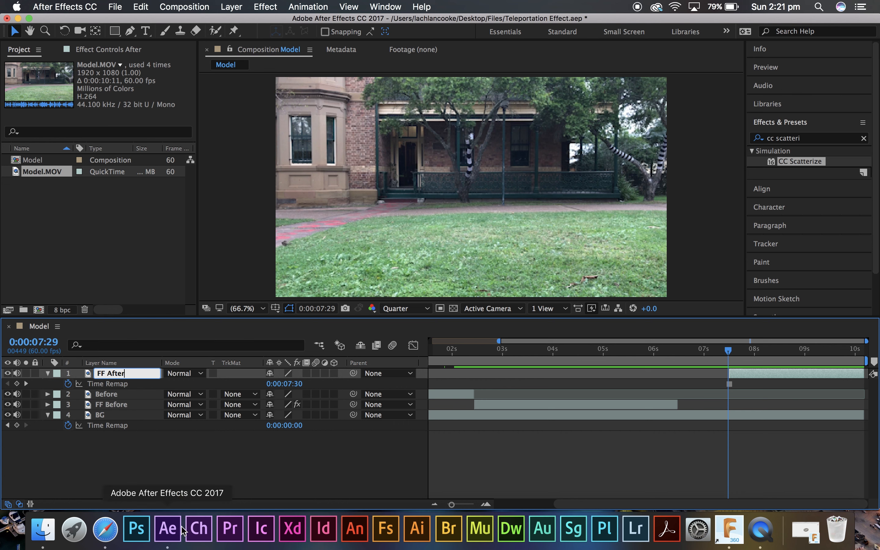
{"action": "key", "text": "Return"}
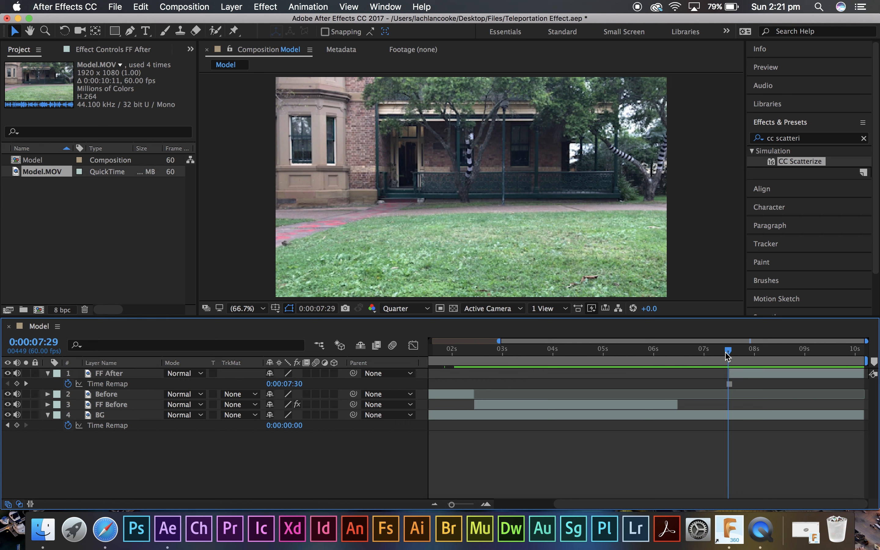
Add Model.MOV to the composition as the topmost layer and rename it After
{"action": "left_click_drag", "start_coordinate": [727, 355], "coordinate": [729, 353]}
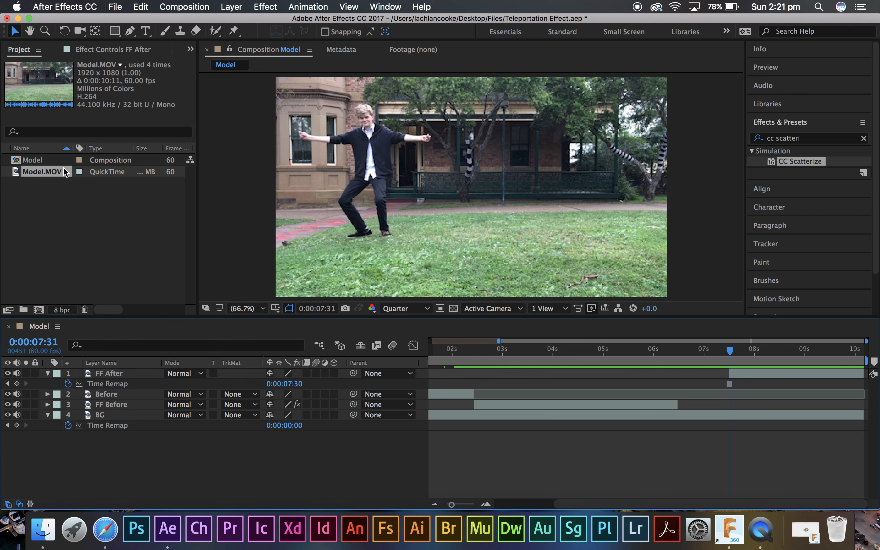
{"action": "left_click_drag", "start_coordinate": [64, 172], "coordinate": [122, 376]}
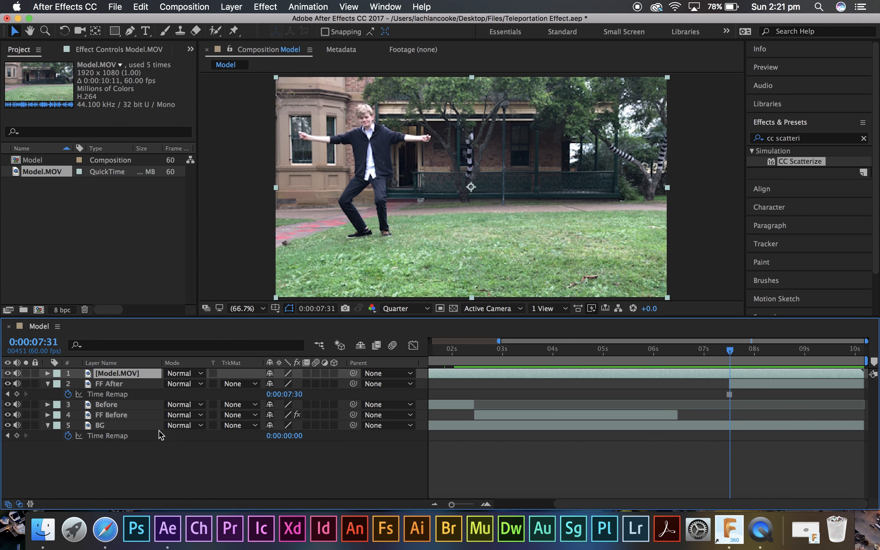
{"action": "left_click", "coordinate": [176, 489]}
{"action": "right_click", "coordinate": [112, 372]}
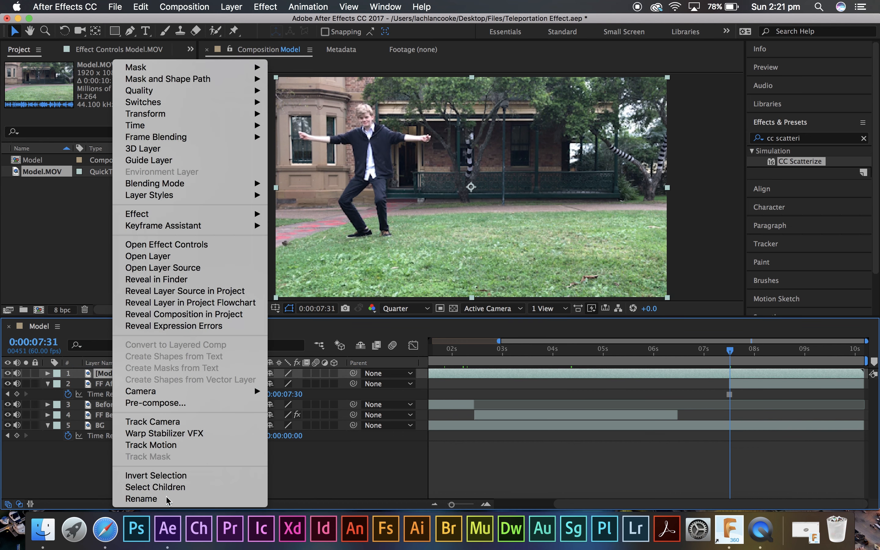
{"action": "left_click", "coordinate": [141, 498]}
{"action": "type", "text": "Af"}
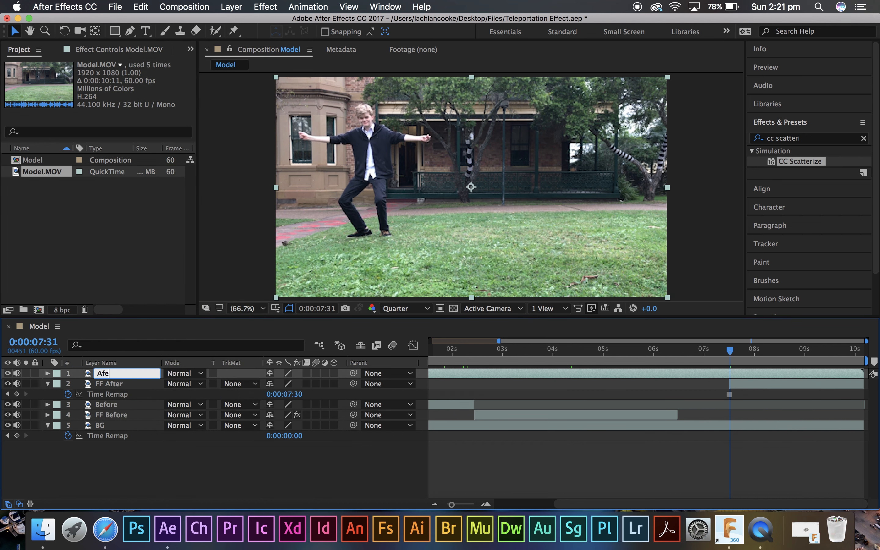
{"action": "type", "text": "ter"}
{"action": "left_click", "coordinate": [162, 465]}
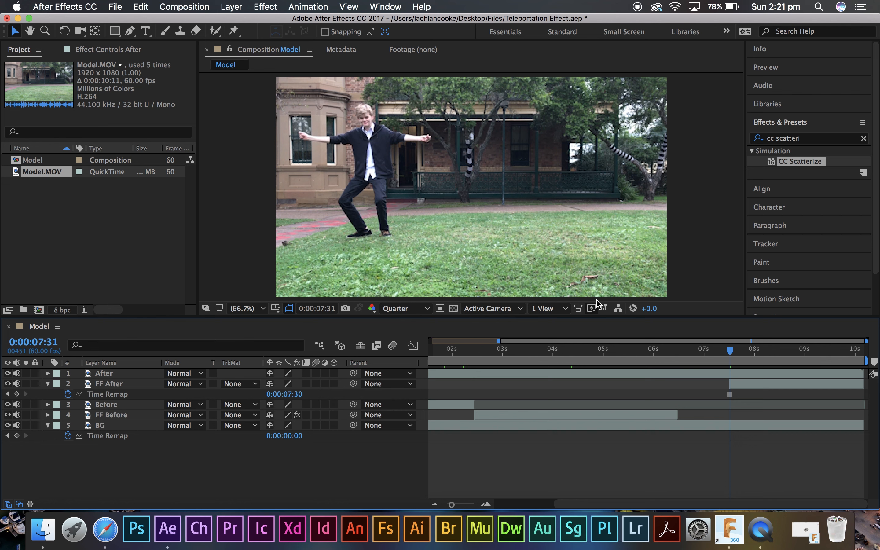
Trim the After layer's start to 0:00:07:31 and shift FF After to begin at the same frame
{"action": "left_click_drag", "start_coordinate": [452, 504], "coordinate": [441, 508]}
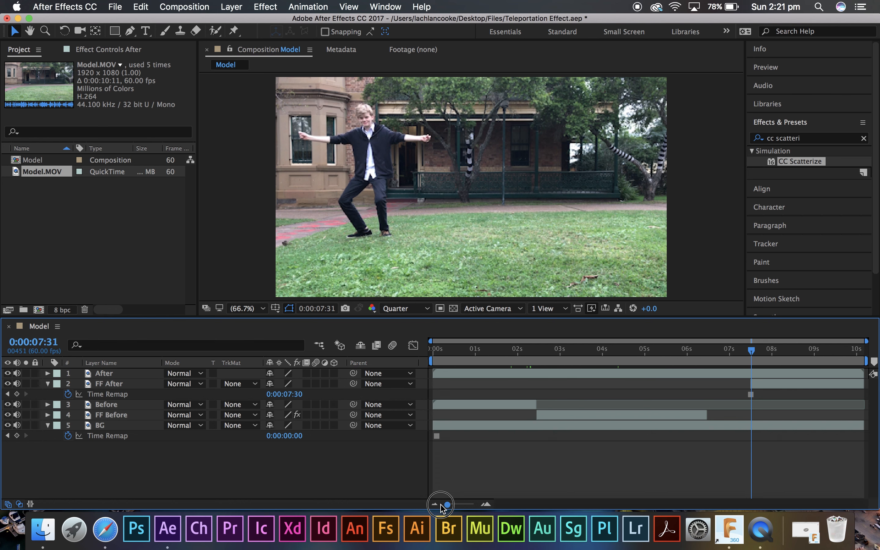
{"action": "left_click_drag", "start_coordinate": [433, 376], "coordinate": [749, 387]}
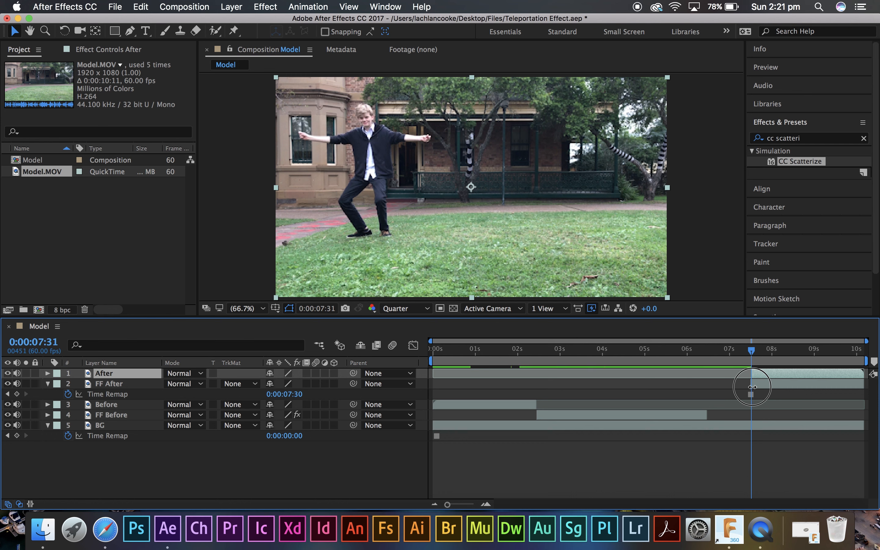
{"action": "left_click_drag", "start_coordinate": [459, 508], "coordinate": [480, 508]}
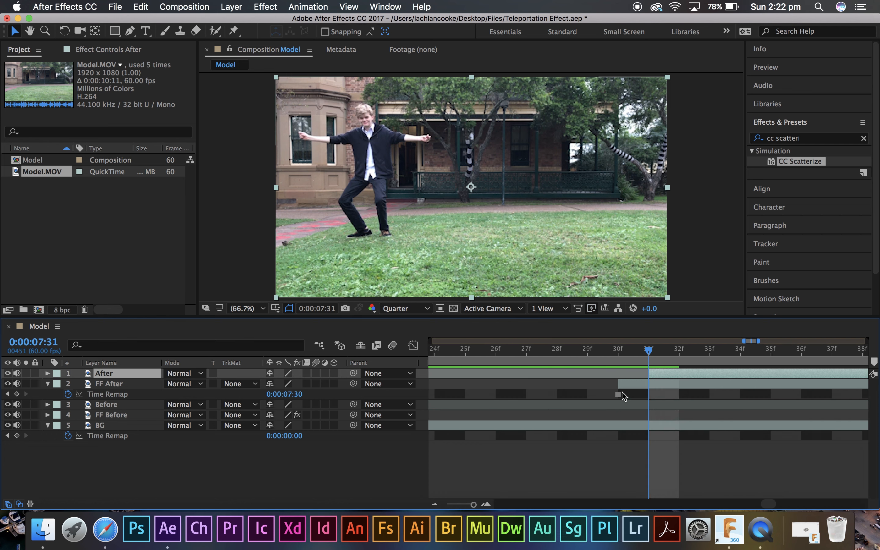
{"action": "left_click_drag", "start_coordinate": [619, 388], "coordinate": [649, 395]}
{"action": "left_click", "coordinate": [546, 485]}
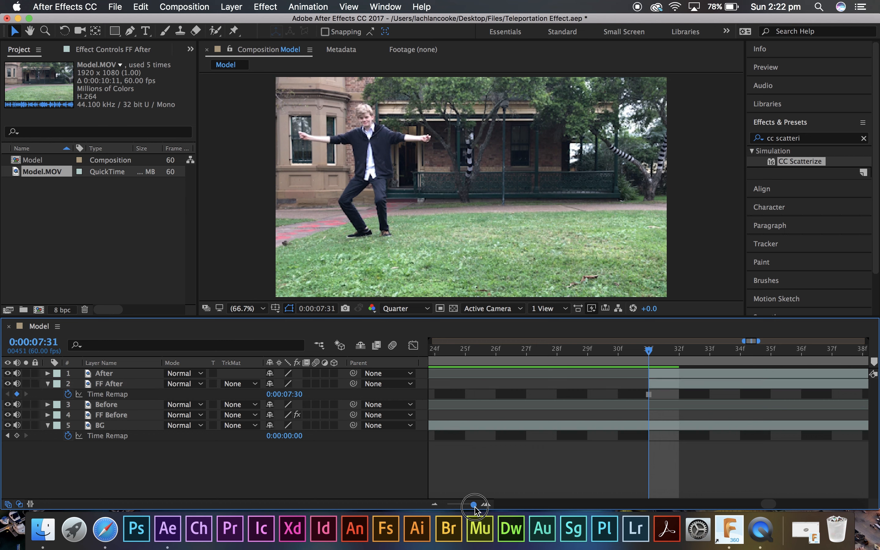
Slide the FF After layer earlier so that it ends at 0:00:07:31, where the After layer begins
{"action": "left_click_drag", "start_coordinate": [476, 509], "coordinate": [462, 509]}
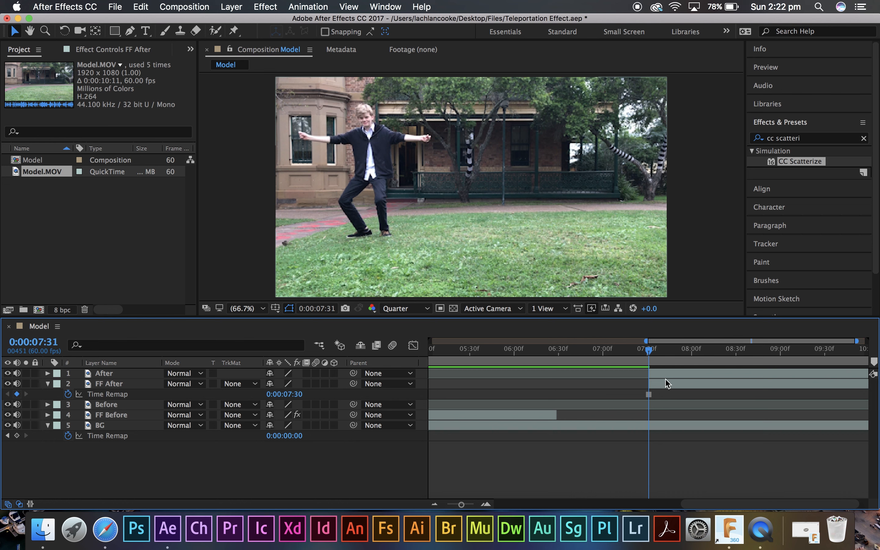
{"action": "left_click_drag", "start_coordinate": [674, 388], "coordinate": [554, 388]}
{"action": "left_click_drag", "start_coordinate": [615, 386], "coordinate": [510, 380]}
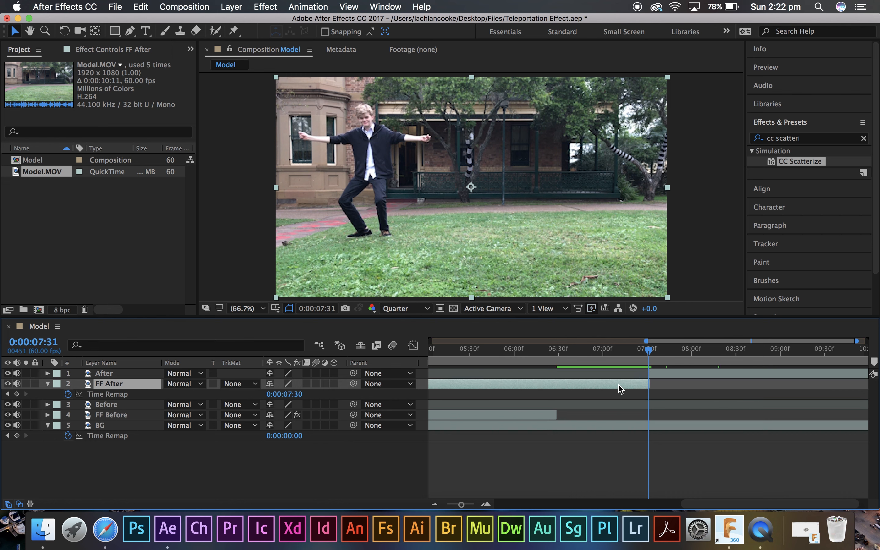
{"action": "left_click_drag", "start_coordinate": [461, 505], "coordinate": [473, 507]}
{"action": "left_click_drag", "start_coordinate": [654, 386], "coordinate": [646, 387]}
{"action": "left_click", "coordinate": [680, 448]}
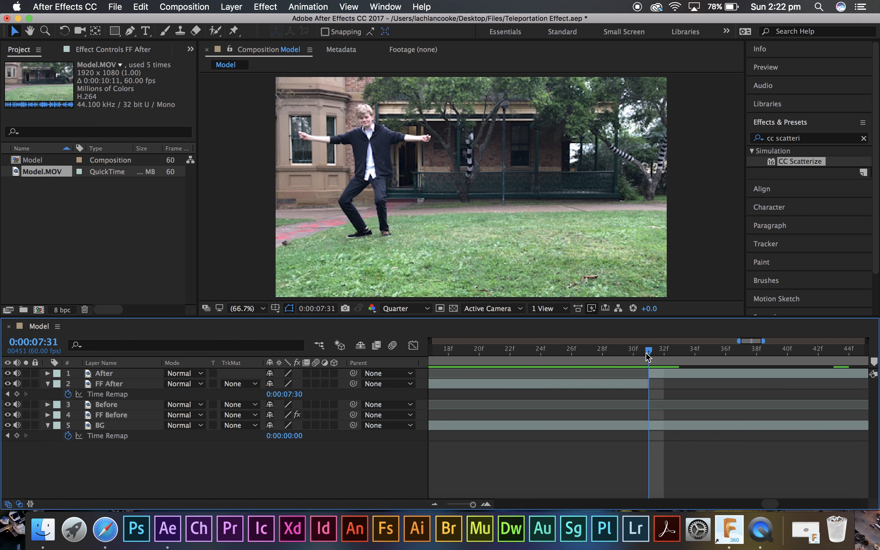
Move the FF After layer's Time Remap keyframe to the layer's end at 0:00:07:31
{"action": "left_click_drag", "start_coordinate": [648, 349], "coordinate": [679, 350]}
{"action": "left_click_drag", "start_coordinate": [725, 374], "coordinate": [648, 377]}
{"action": "left_click_drag", "start_coordinate": [472, 504], "coordinate": [458, 504]}
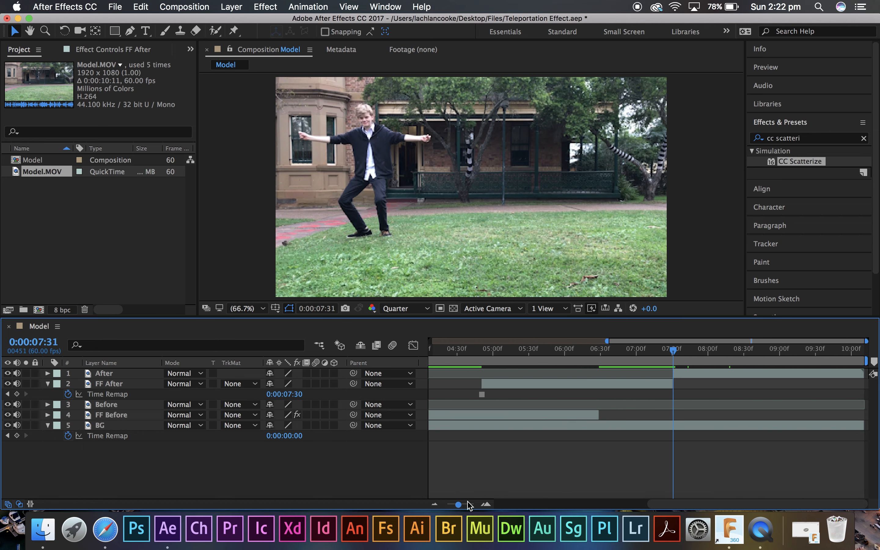
{"action": "left_click_drag", "start_coordinate": [483, 396], "coordinate": [675, 399]}
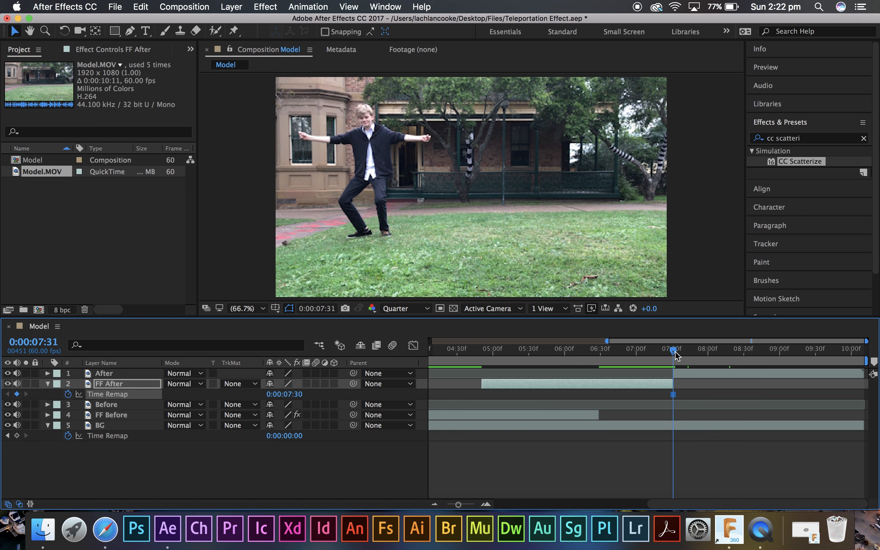
At 0:00:06:09, start a Pen tool mask on FF After along the sole and toe of the model's shoe nearest the path
{"action": "left_click_drag", "start_coordinate": [675, 355], "coordinate": [575, 353]}
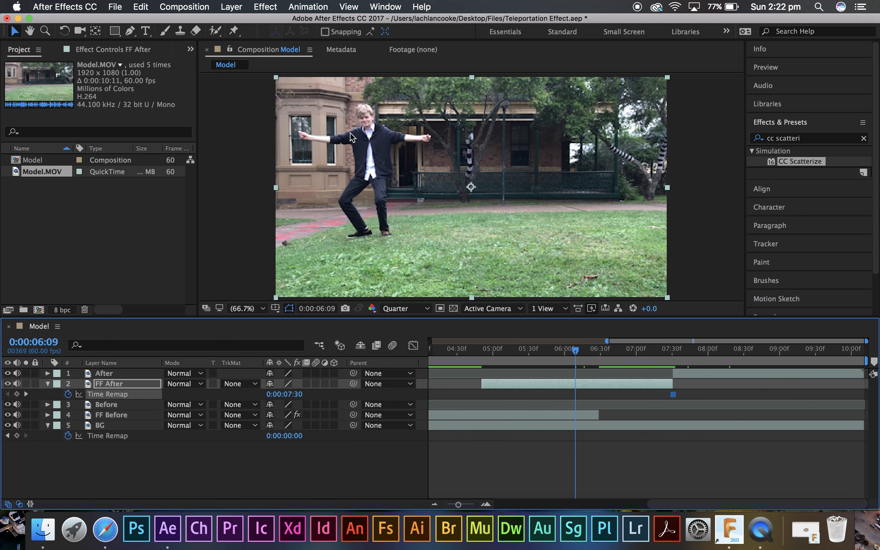
{"action": "scroll", "coordinate": [413, 212], "scroll_direction": "down", "scroll_amount": 4}
{"action": "scroll", "coordinate": [413, 212], "scroll_direction": "up", "scroll_amount": 4}
{"action": "scroll", "coordinate": [358, 216], "scroll_direction": "up", "scroll_amount": 3}
{"action": "scroll", "coordinate": [283, 225], "scroll_direction": "down", "scroll_amount": 2}
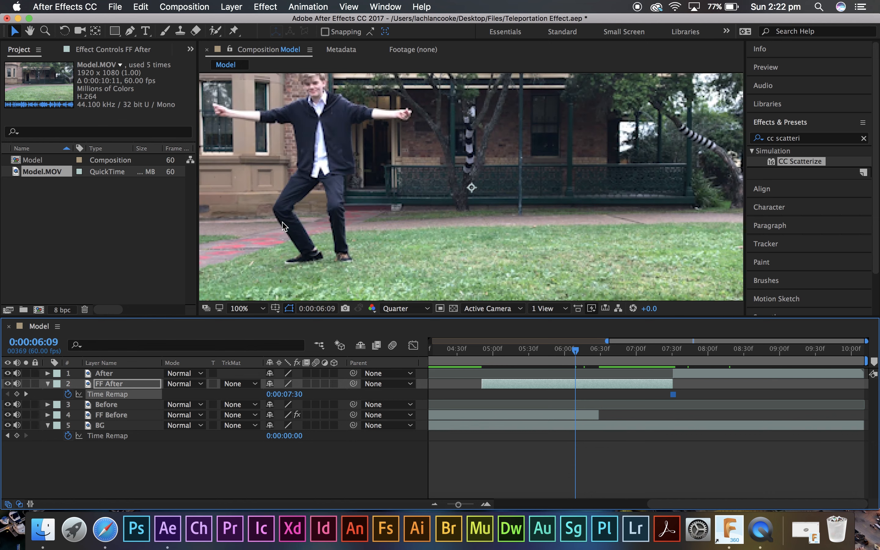
{"action": "left_click", "coordinate": [30, 32]}
{"action": "left_click_drag", "start_coordinate": [405, 216], "coordinate": [457, 174]}
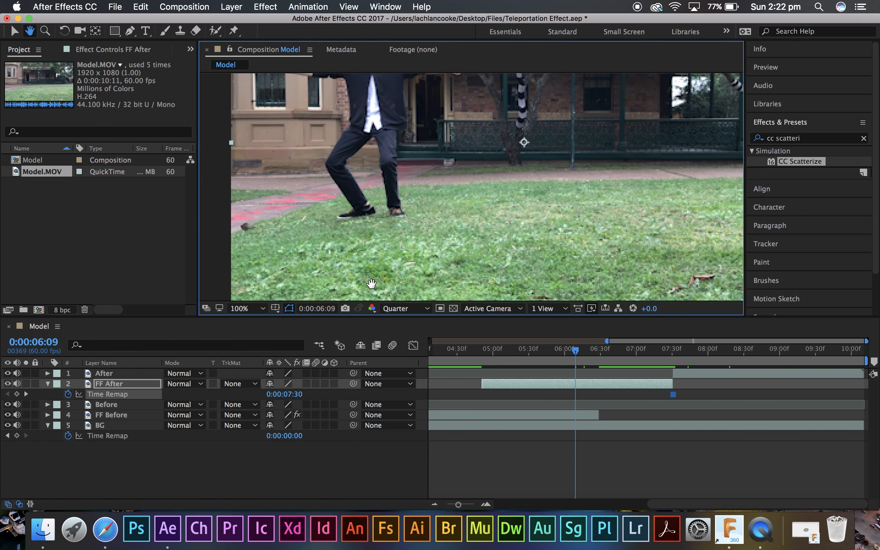
{"action": "scroll", "coordinate": [385, 230], "scroll_direction": "down", "scroll_amount": 4}
{"action": "scroll", "coordinate": [400, 210], "scroll_direction": "up", "scroll_amount": 6}
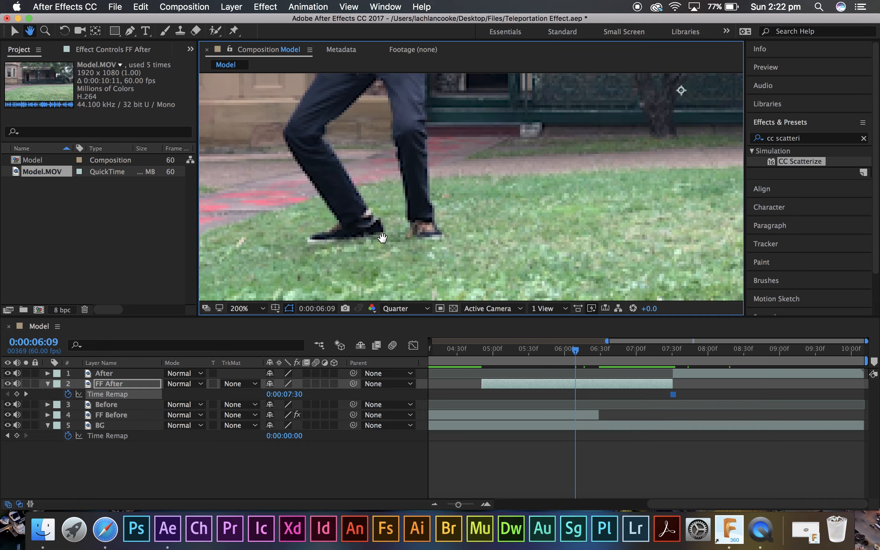
{"action": "left_click", "coordinate": [130, 34]}
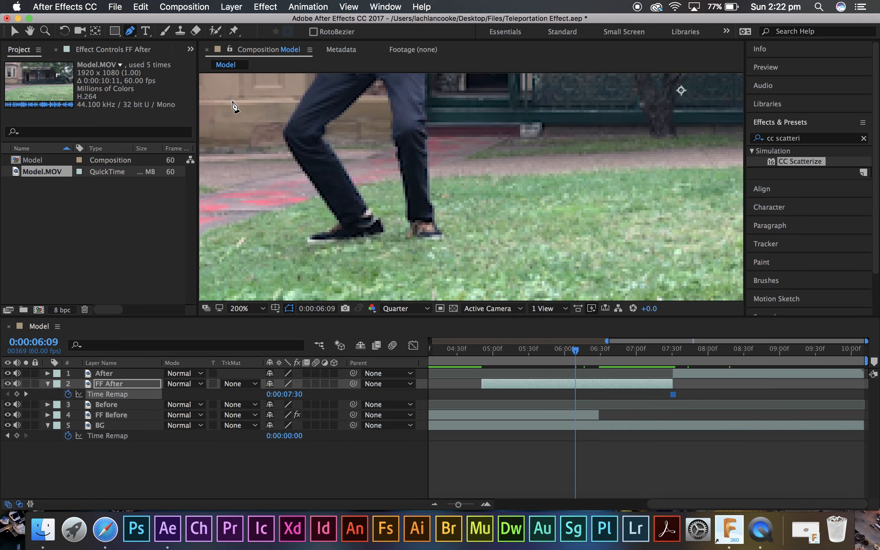
{"action": "left_click", "coordinate": [380, 231]}
{"action": "left_click", "coordinate": [355, 237]}
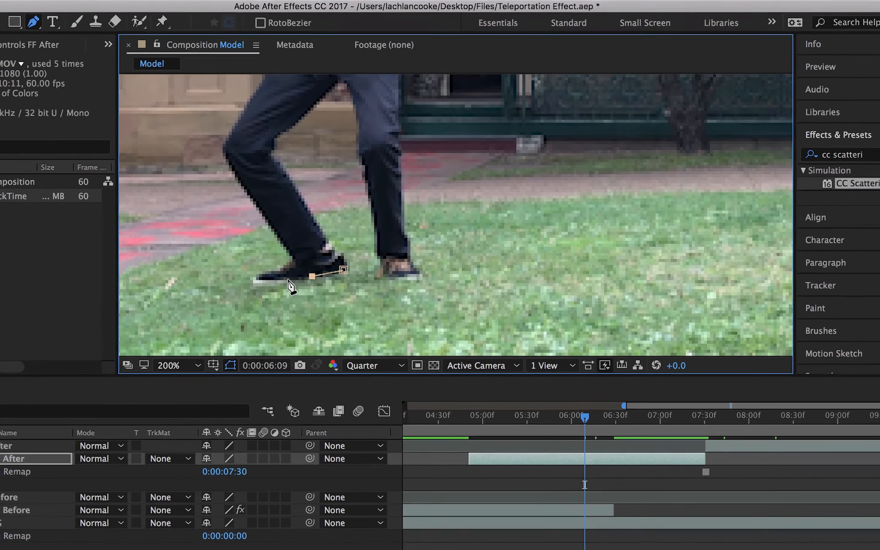
{"action": "left_click", "coordinate": [283, 282]}
{"action": "left_click", "coordinate": [256, 282]}
{"action": "left_click", "coordinate": [274, 274]}
Continue the FF After mask up the outer edge of the bent leg to the model's hip
{"action": "left_click", "coordinate": [248, 190]}
{"action": "left_click", "coordinate": [226, 154]}
{"action": "left_click", "coordinate": [337, 283]}
{"action": "left_click", "coordinate": [355, 254]}
{"action": "left_click", "coordinate": [384, 215]}
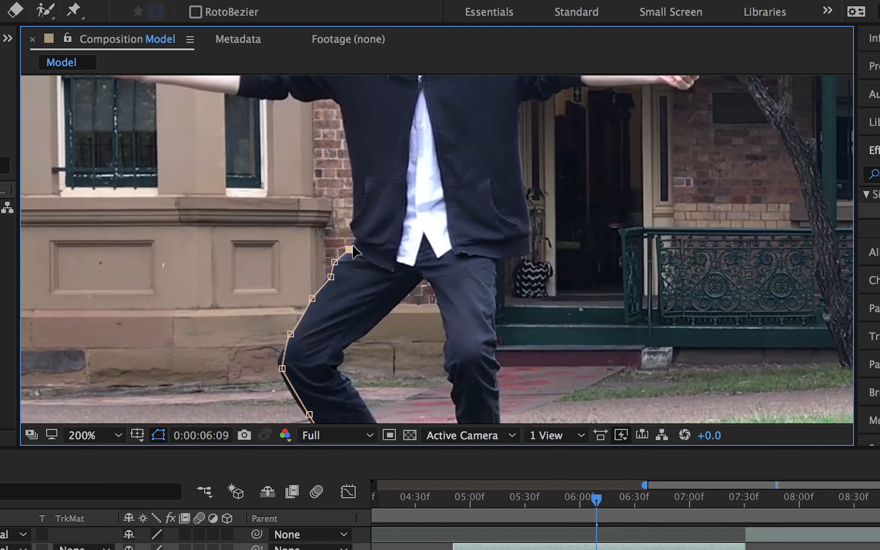
Trace the mask up the side of the jacket and along the underside of the arm nearest the windows
{"action": "left_click", "coordinate": [360, 240]}
{"action": "left_click", "coordinate": [351, 226]}
{"action": "left_click", "coordinate": [354, 207]}
{"action": "left_click", "coordinate": [347, 145]}
{"action": "left_click", "coordinate": [340, 106]}
{"action": "left_click", "coordinate": [330, 99]}
{"action": "left_click", "coordinate": [305, 103]}
{"action": "left_click", "coordinate": [289, 90]}
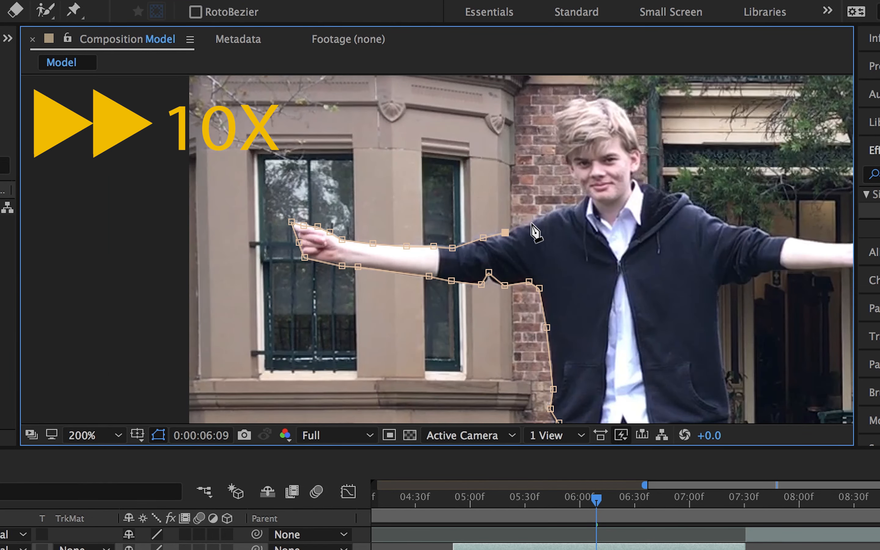
Continue the mask over the shoulder and collar and up the side of the model's neck and face
{"action": "left_click", "coordinate": [529, 224]}
{"action": "left_click", "coordinate": [545, 212]}
{"action": "left_click", "coordinate": [574, 208]}
{"action": "left_click", "coordinate": [586, 198]}
{"action": "left_click", "coordinate": [577, 181]}
{"action": "left_click", "coordinate": [568, 166]}
{"action": "left_click", "coordinate": [556, 152]}
{"action": "left_click", "coordinate": [557, 140]}
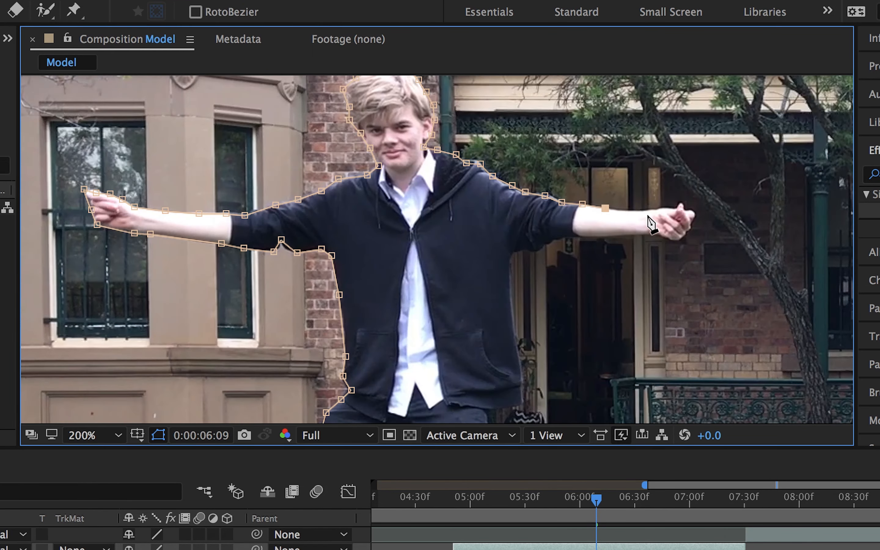
Trace the mask around the arm pointing toward the porch, then down the jacket side and outer leg
{"action": "left_click", "coordinate": [631, 209]}
{"action": "left_click", "coordinate": [680, 204]}
{"action": "left_click", "coordinate": [694, 216]}
{"action": "left_click", "coordinate": [618, 237]}
{"action": "left_click", "coordinate": [553, 248]}
{"action": "left_click", "coordinate": [510, 297]}
{"action": "left_click", "coordinate": [516, 341]}
{"action": "left_click", "coordinate": [530, 171]}
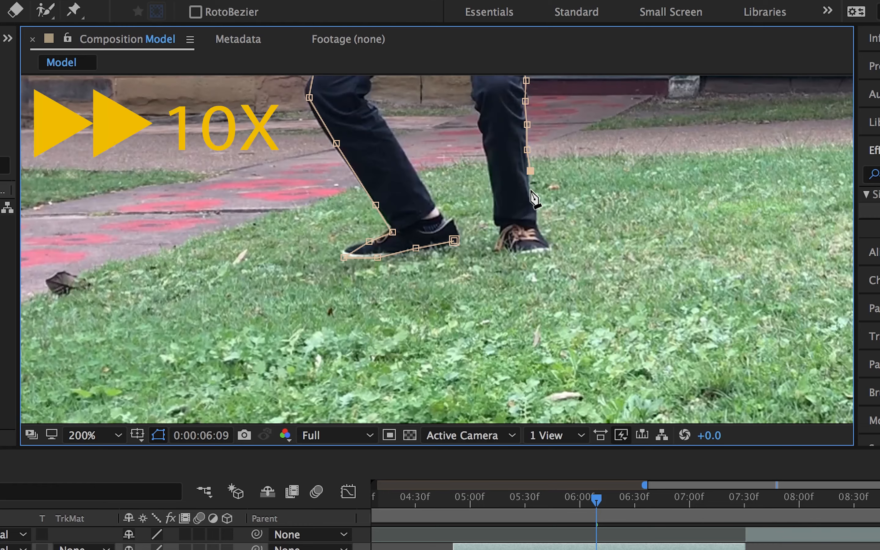
Trace the mask around the second shoe and the inner edges of both legs, and close it at its starting point
{"action": "left_click", "coordinate": [531, 191]}
{"action": "left_click", "coordinate": [545, 242]}
{"action": "left_click", "coordinate": [502, 242]}
{"action": "left_click", "coordinate": [531, 233]}
{"action": "left_click", "coordinate": [524, 158]}
{"action": "left_click", "coordinate": [501, 122]}
{"action": "left_click", "coordinate": [440, 177]}
{"action": "left_click", "coordinate": [448, 246]}
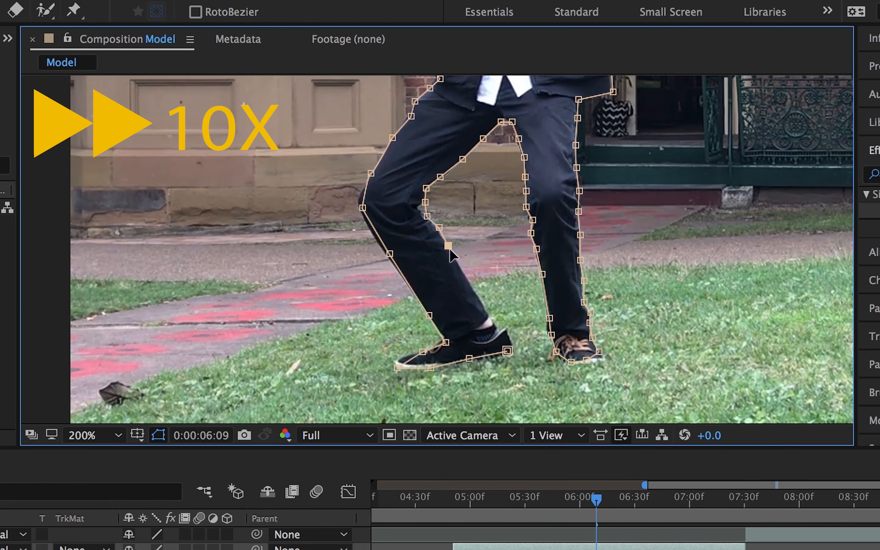
{"action": "left_click", "coordinate": [466, 274]}
{"action": "left_click", "coordinate": [476, 296]}
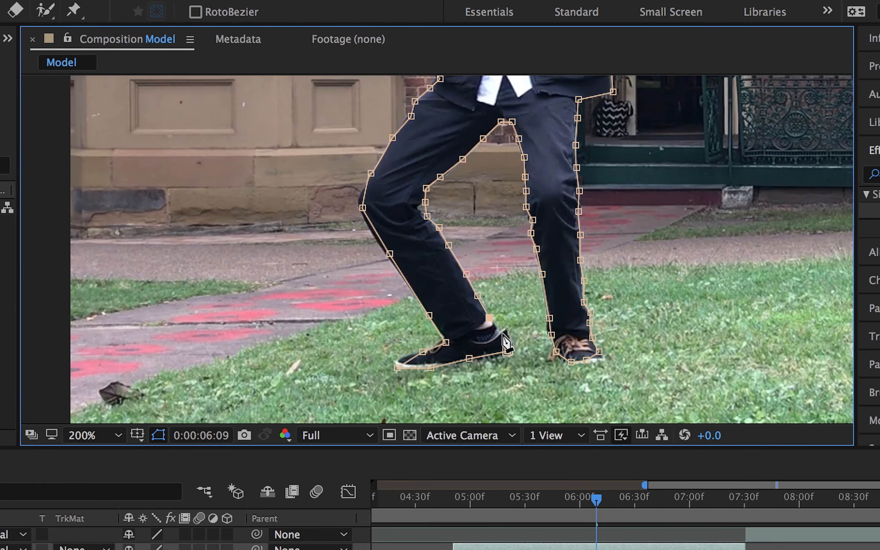
{"action": "left_click", "coordinate": [504, 330]}
{"action": "left_click", "coordinate": [508, 350]}
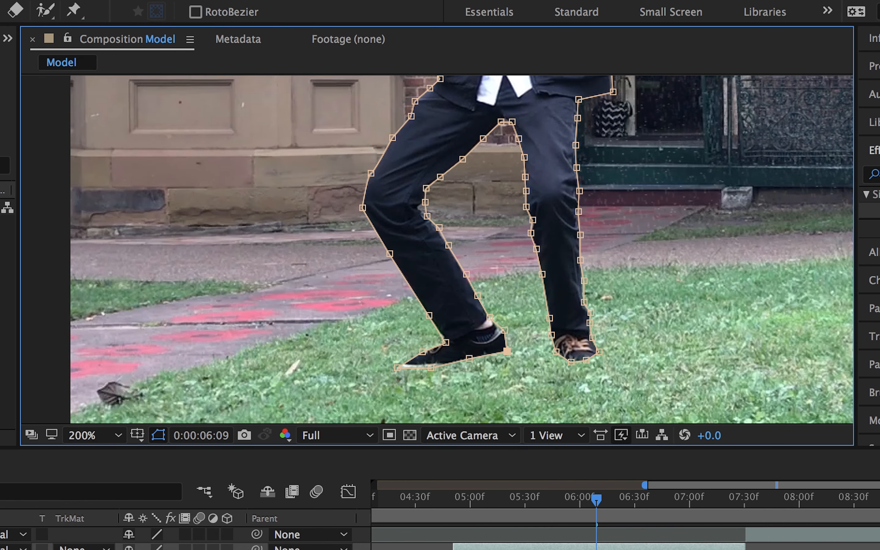
{"action": "key", "text": "v"}
Examine the closed mask's edge along the model's leg and its outline around the whole figure
{"action": "key", "text": "period"}
{"action": "key", "text": "period"}
{"action": "key", "text": "period"}
{"action": "key", "text": "period"}
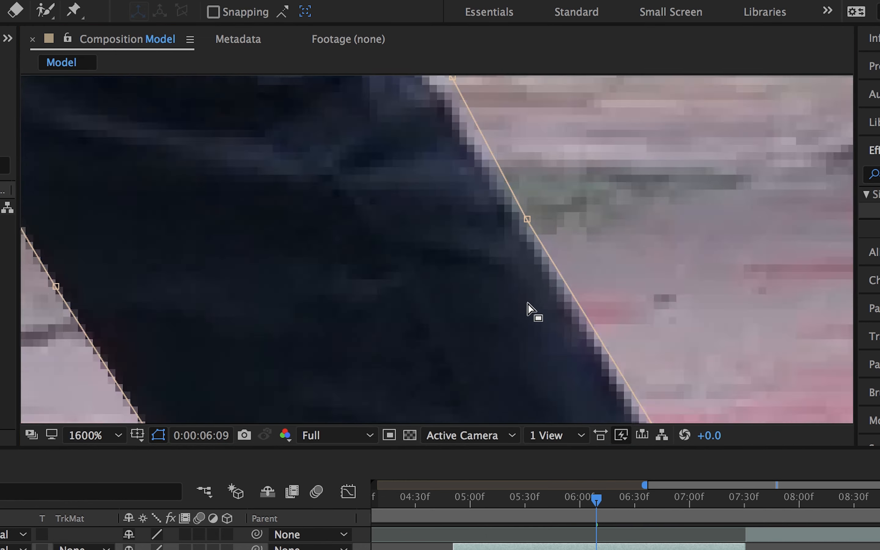
{"action": "key", "text": "comma"}
{"action": "key", "text": "comma"}
{"action": "key", "text": "comma"}
{"action": "key", "text": "comma"}
{"action": "key", "text": "comma"}
{"action": "key", "text": "comma"}
{"action": "key", "text": "comma"}
{"action": "key", "text": "comma"}
{"action": "key", "text": "period"}
{"action": "key", "text": "period"}
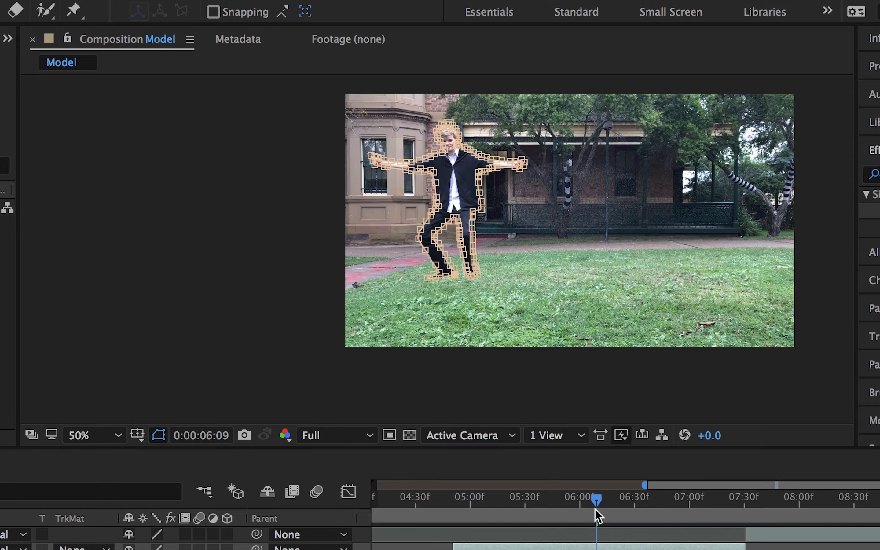
Trim the FF After layer's start to 0:00:06:29, where the FF Before layer ends
{"action": "left_click_drag", "start_coordinate": [602, 503], "coordinate": [575, 508]}
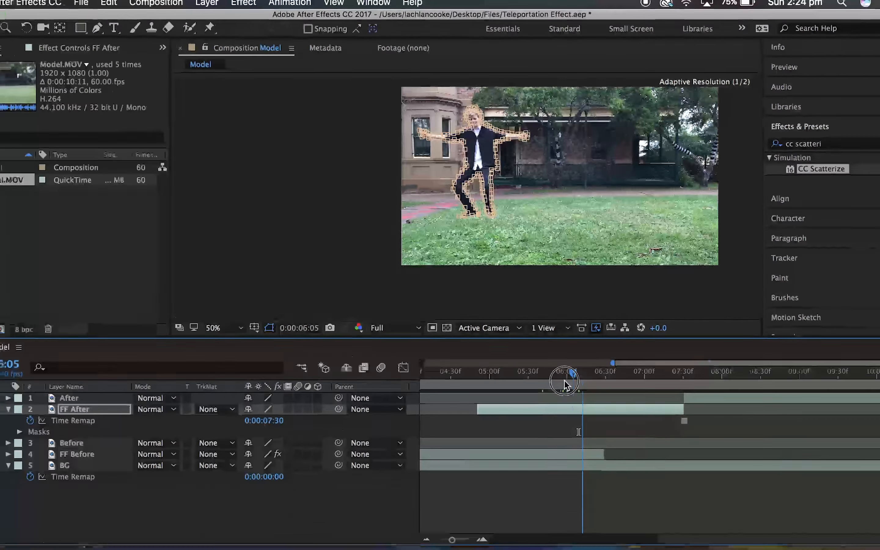
{"action": "left_click_drag", "start_coordinate": [564, 386], "coordinate": [573, 363]}
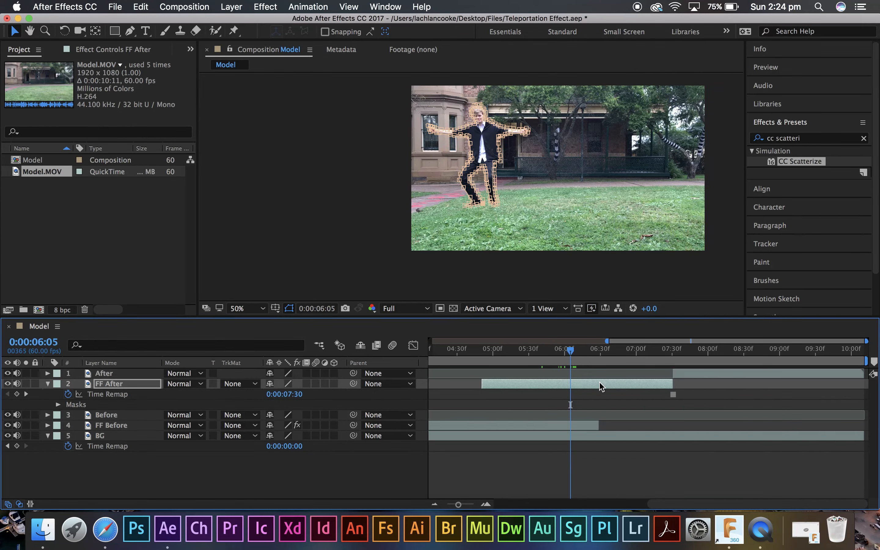
{"action": "left_click_drag", "start_coordinate": [568, 360], "coordinate": [598, 393]}
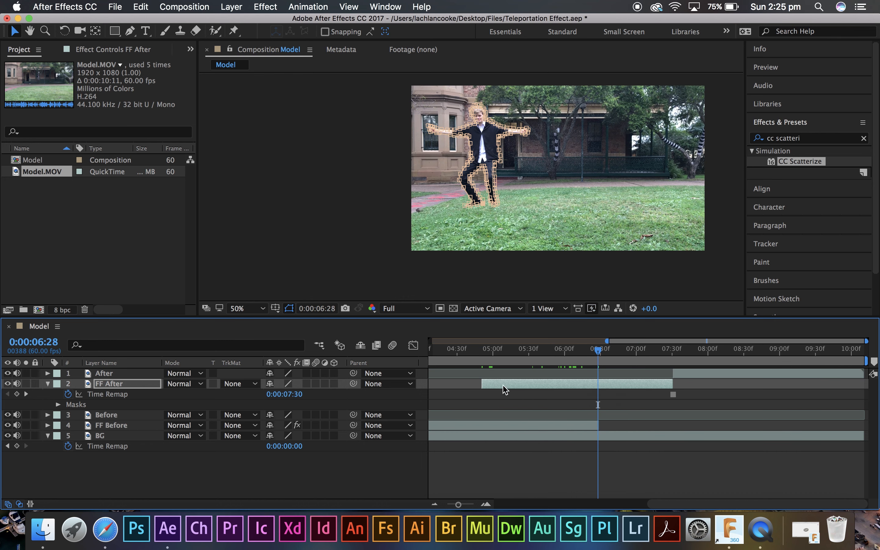
{"action": "left_click_drag", "start_coordinate": [482, 387], "coordinate": [597, 390]}
{"action": "left_click_drag", "start_coordinate": [458, 505], "coordinate": [474, 511]}
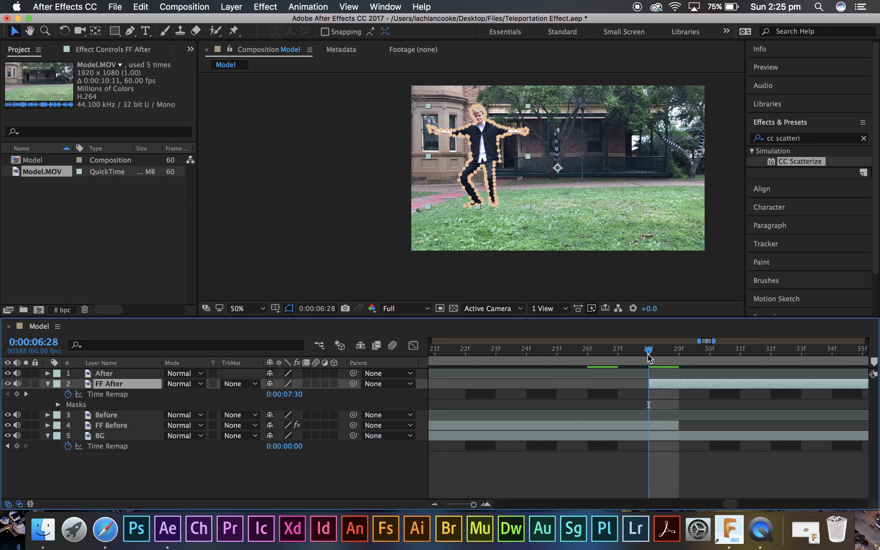
{"action": "left_click_drag", "start_coordinate": [650, 359], "coordinate": [679, 359]}
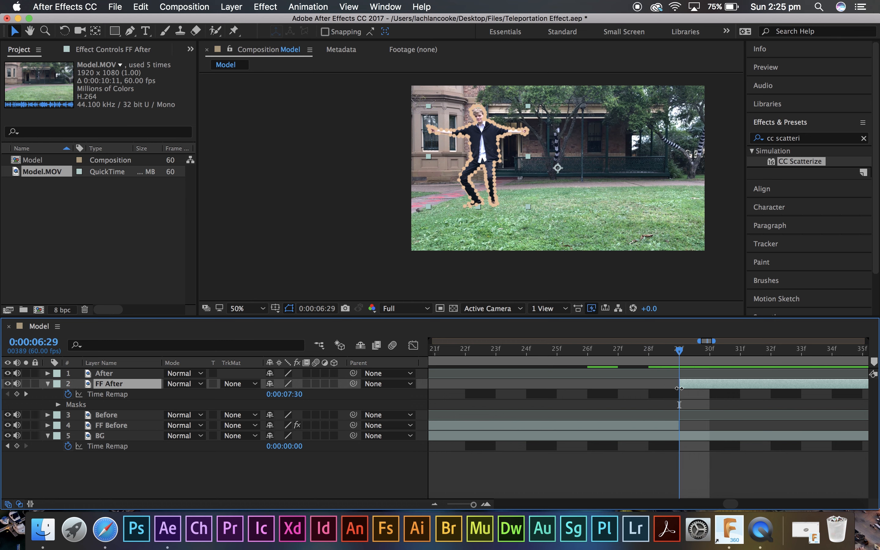
{"action": "left_click_drag", "start_coordinate": [473, 509], "coordinate": [464, 510]}
{"action": "mouse_move", "coordinate": [648, 352]}
{"action": "left_mouse_down"}
{"action": "mouse_move", "coordinate": [605, 350]}
{"action": "mouse_move", "coordinate": [649, 349]}
{"action": "left_mouse_up"}
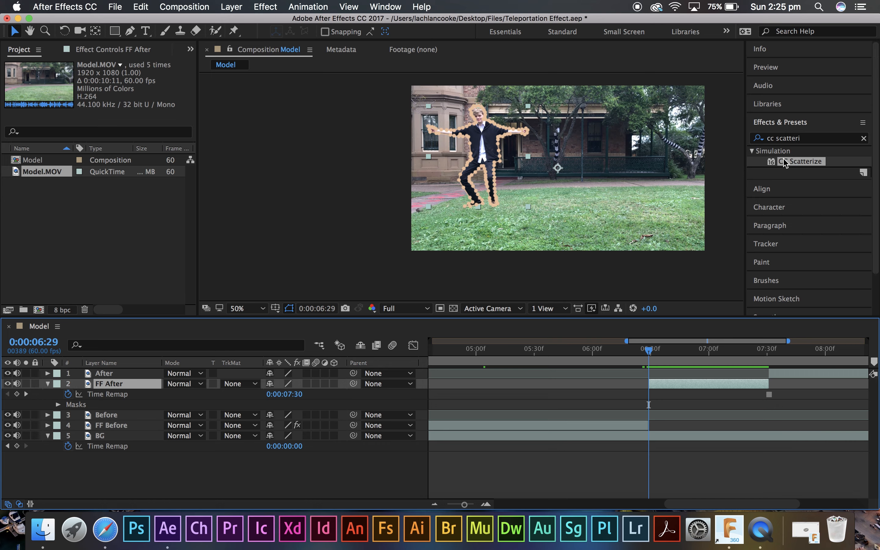
Apply CC Scatterize to the FF After layer and keyframe its Scatter at 150 at 0:00:06:29
{"action": "left_click_drag", "start_coordinate": [802, 162], "coordinate": [114, 380]}
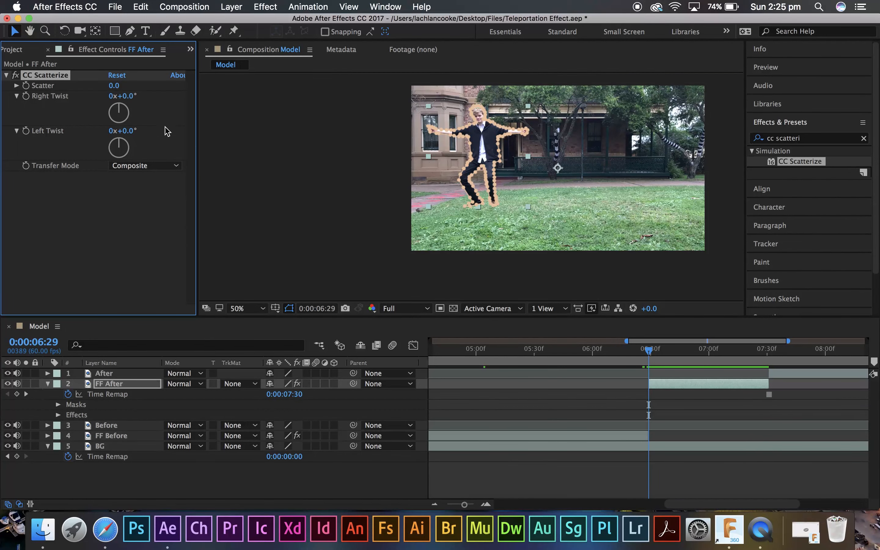
{"action": "left_click", "coordinate": [25, 87]}
{"action": "left_click", "coordinate": [114, 85]}
{"action": "left_click", "coordinate": [108, 249]}
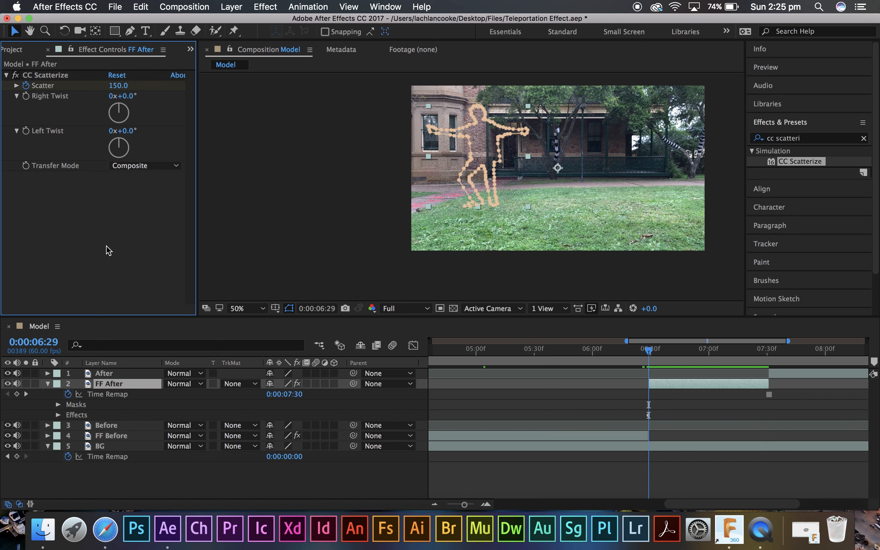
Set the composition preview resolution to Quarter and its magnification to Fit
{"action": "left_click", "coordinate": [403, 308]}
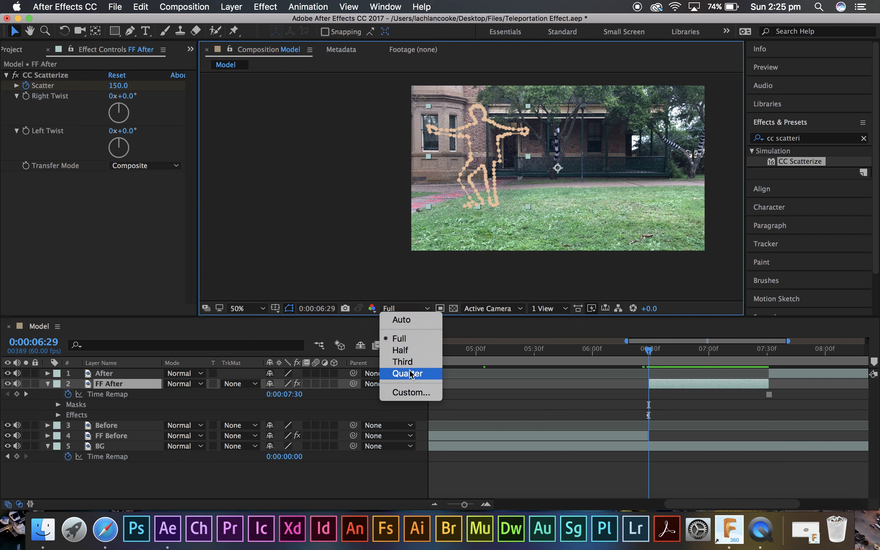
{"action": "left_click", "coordinate": [407, 373]}
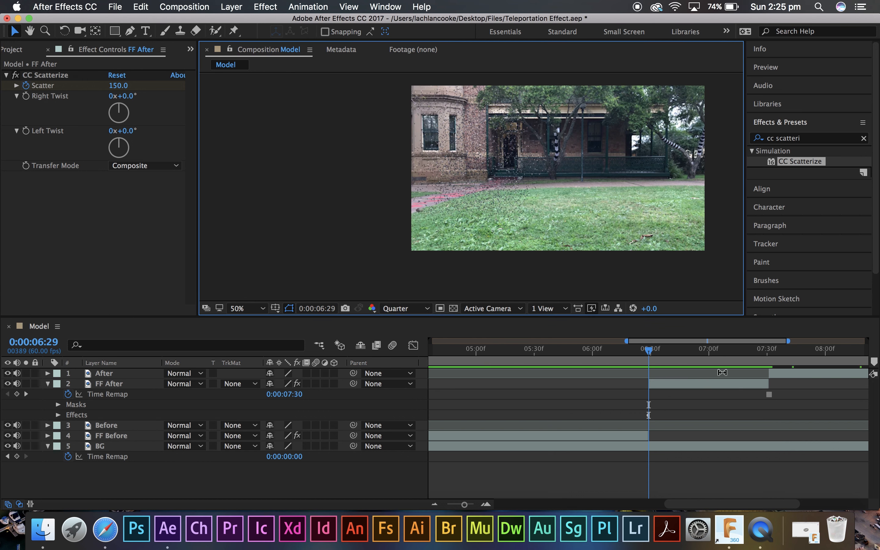
{"action": "left_click", "coordinate": [246, 308]}
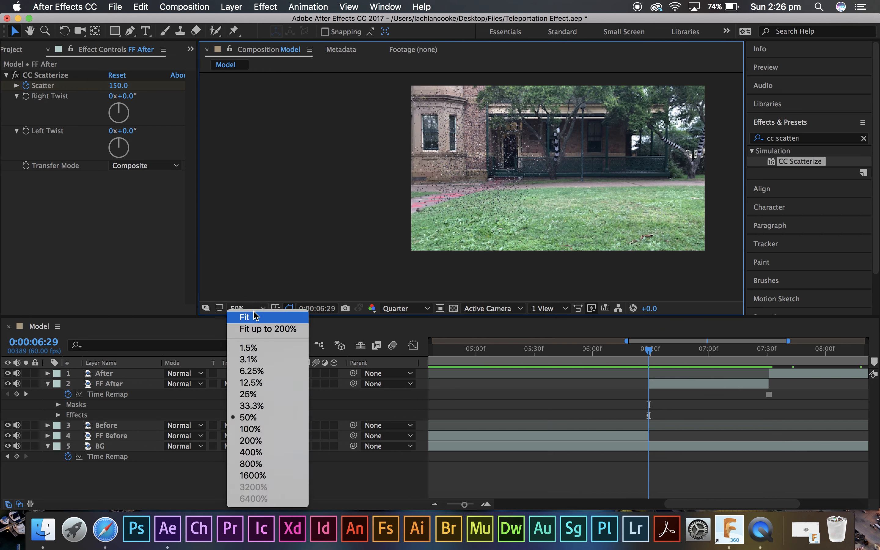
{"action": "left_click", "coordinate": [247, 313]}
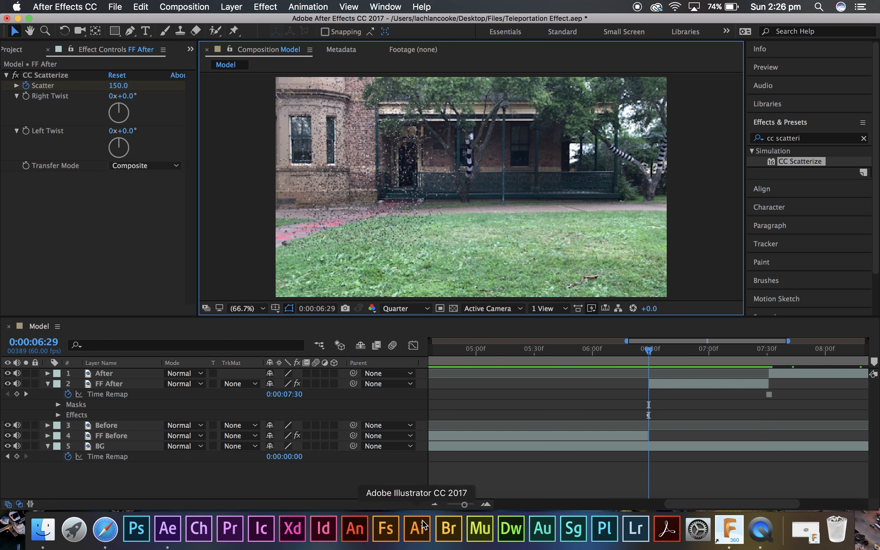
Enable keyframing for Scale and Position on the FF After layer at 0:00:06:29
{"action": "left_click_drag", "start_coordinate": [465, 504], "coordinate": [465, 506]}
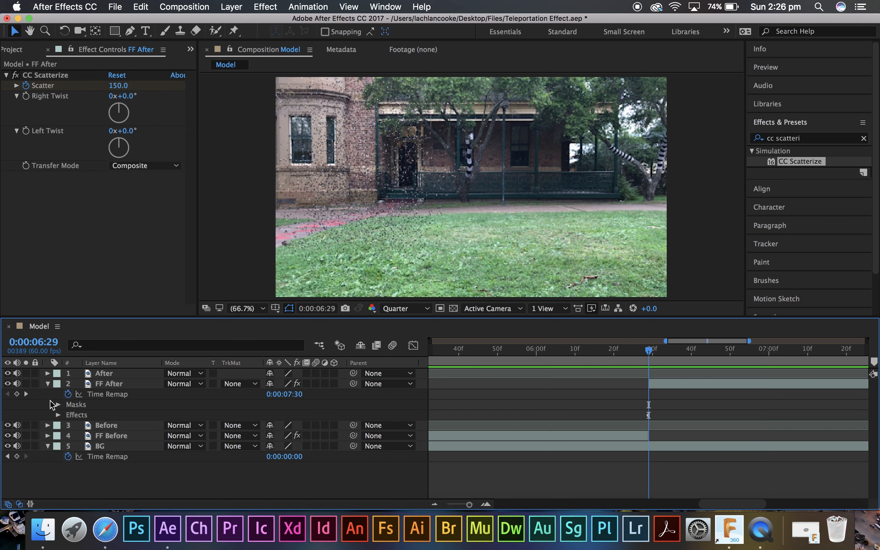
{"action": "left_click", "coordinate": [48, 384]}
{"action": "left_click", "coordinate": [48, 384]}
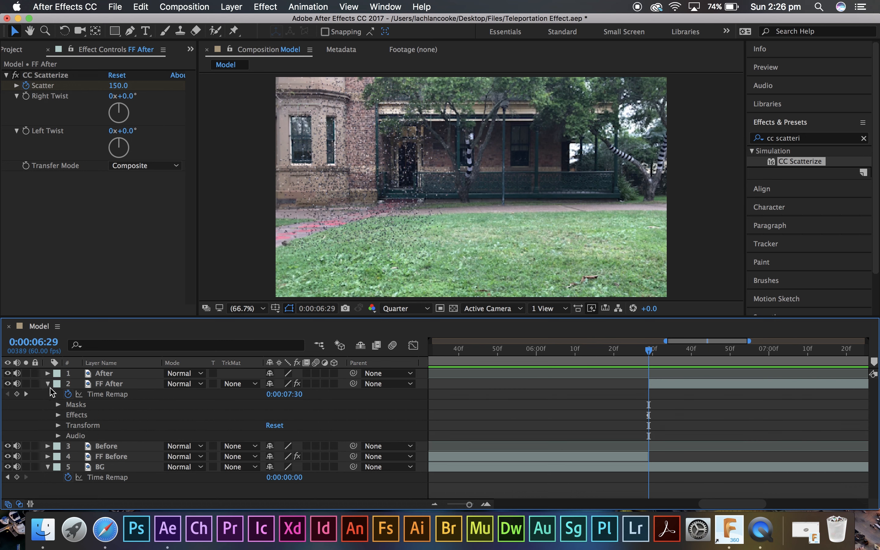
{"action": "left_click", "coordinate": [58, 425]}
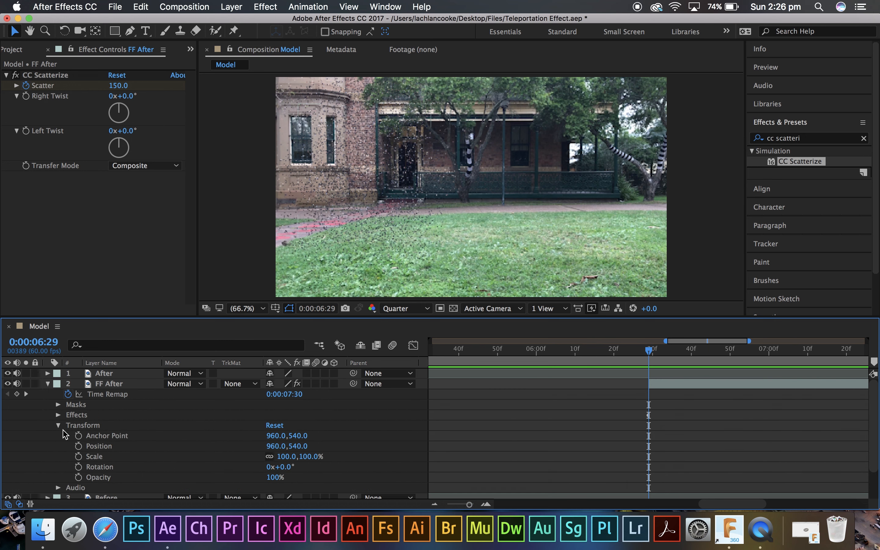
{"action": "left_click", "coordinate": [78, 457]}
{"action": "left_click", "coordinate": [78, 447]}
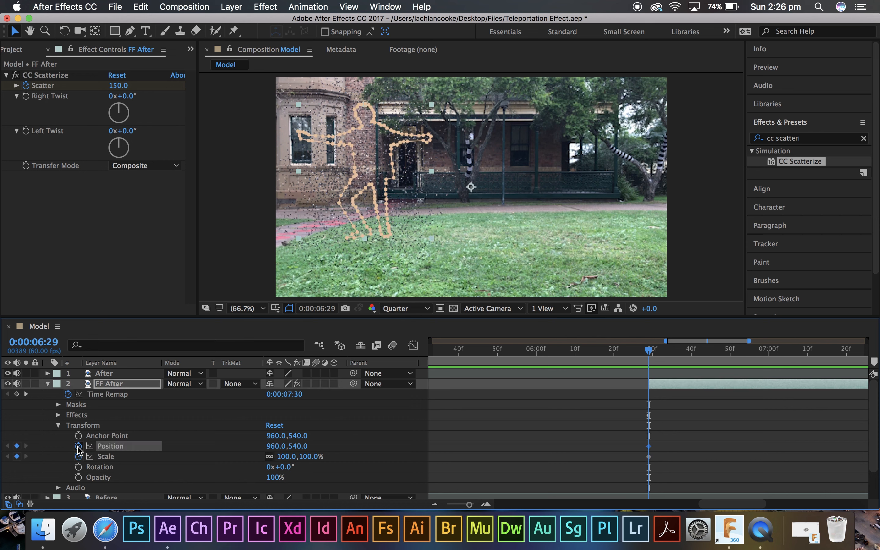
Unlink the FF After layer's Scale dimensions and set the vertical scale to 50%
{"action": "left_click", "coordinate": [270, 458]}
{"action": "left_click", "coordinate": [311, 457]}
{"action": "type", "text": "50"}
{"action": "left_click", "coordinate": [370, 457]}
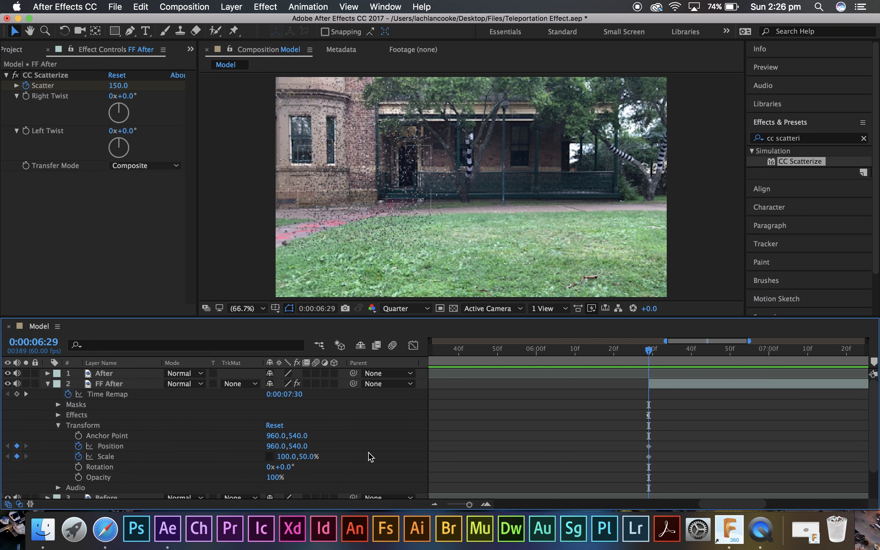
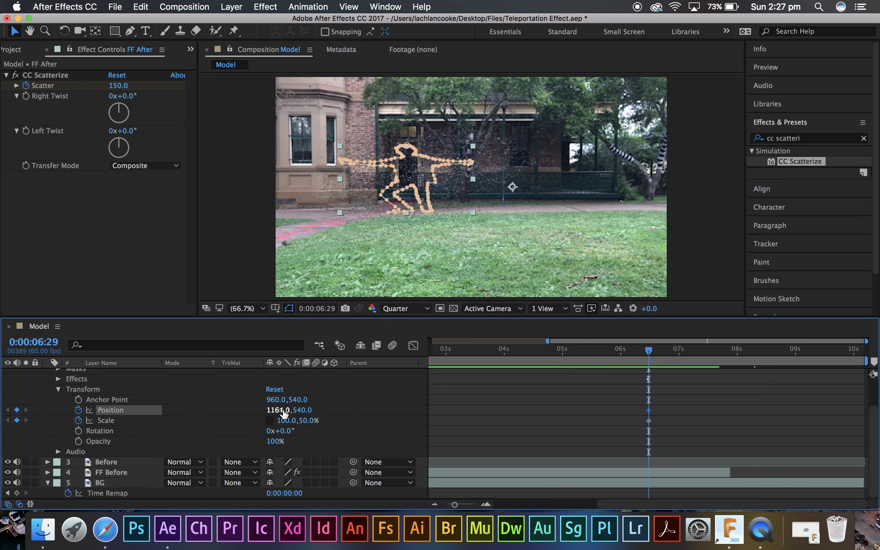
Set FF After's Position to 1376, 471 and its proportionally linked Scale to 88, 44%, placing the scattered figure over the porch
{"action": "left_click_drag", "start_coordinate": [287, 410], "coordinate": [416, 412]}
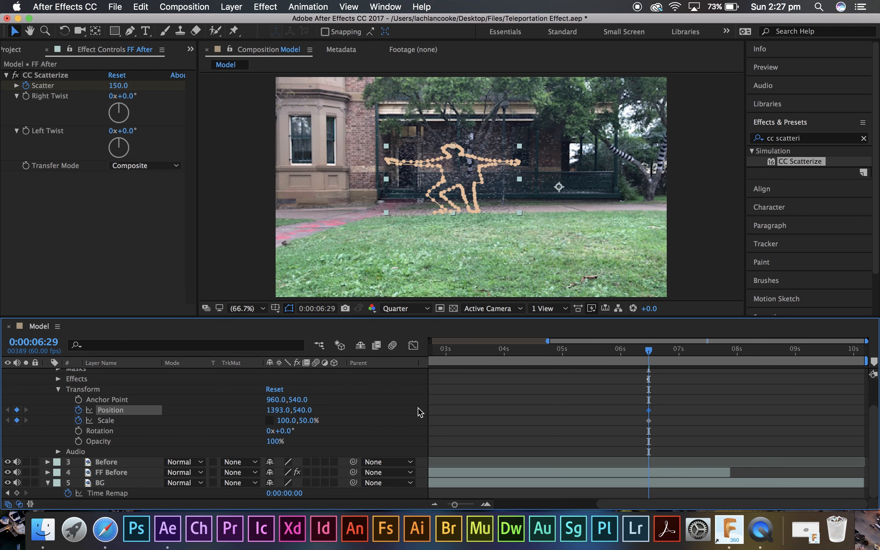
{"action": "left_click_drag", "start_coordinate": [302, 411], "coordinate": [351, 404]}
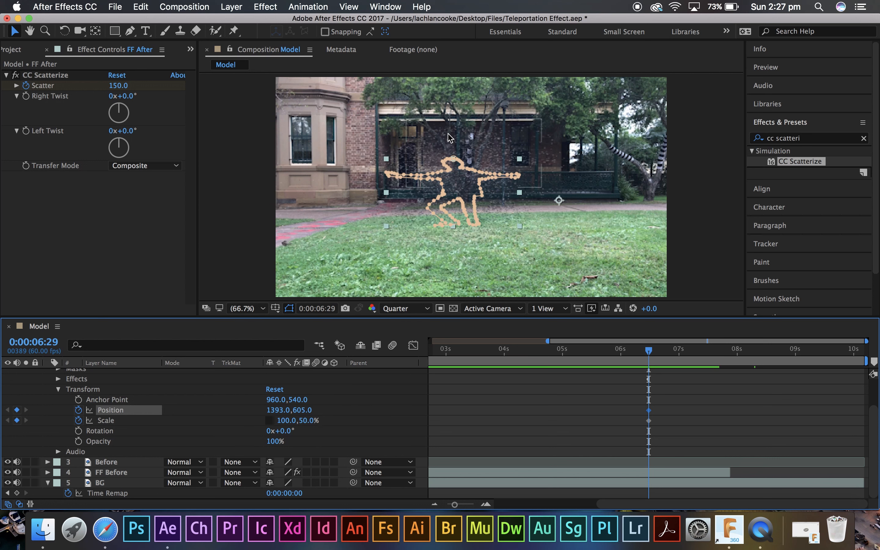
{"action": "left_click", "coordinate": [291, 424]}
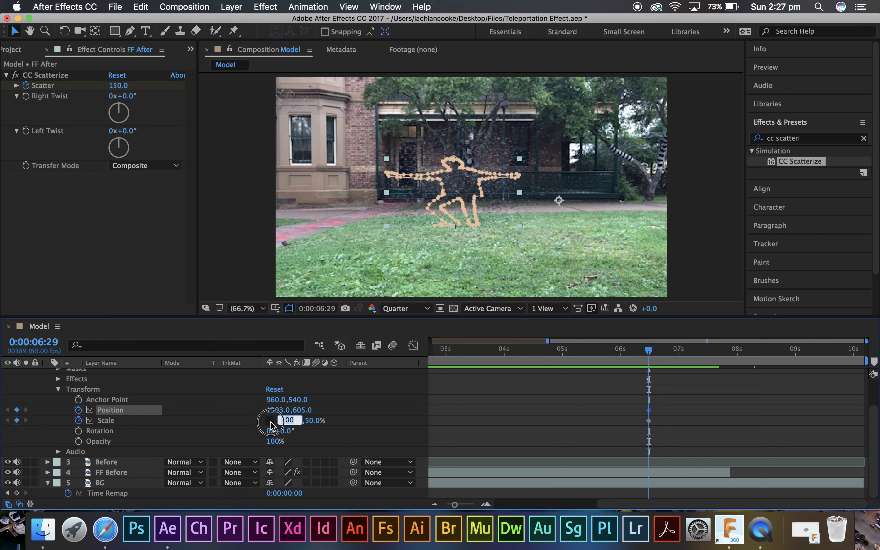
{"action": "type", "text": "89"}
{"action": "key", "text": "Return"}
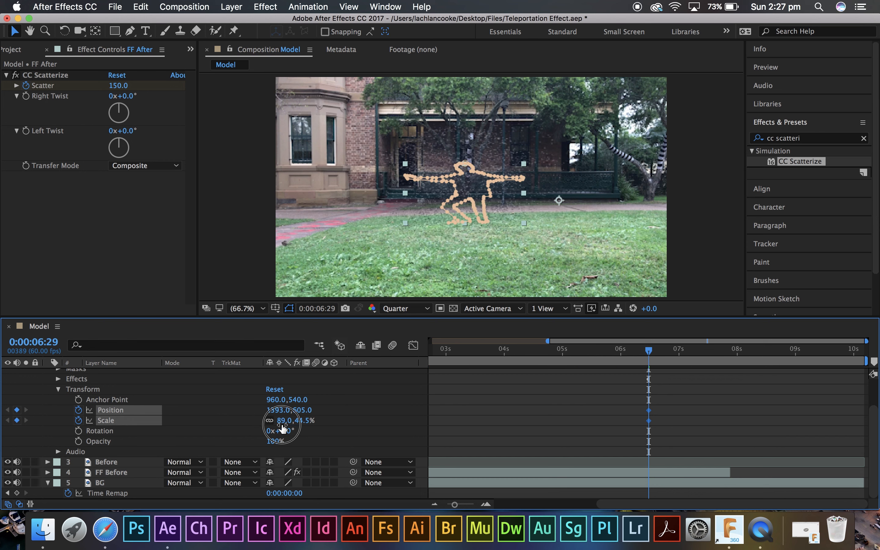
{"action": "left_click_drag", "start_coordinate": [283, 428], "coordinate": [215, 414]}
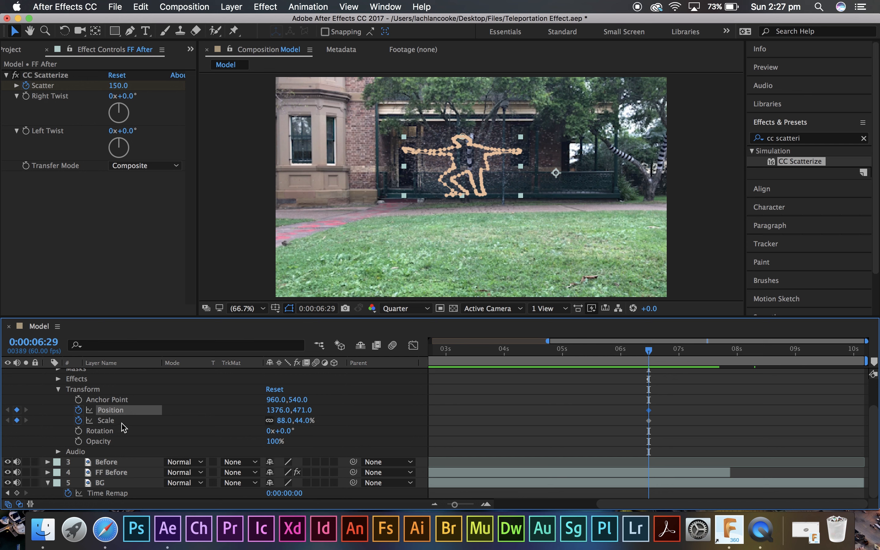
{"action": "left_click", "coordinate": [410, 402]}
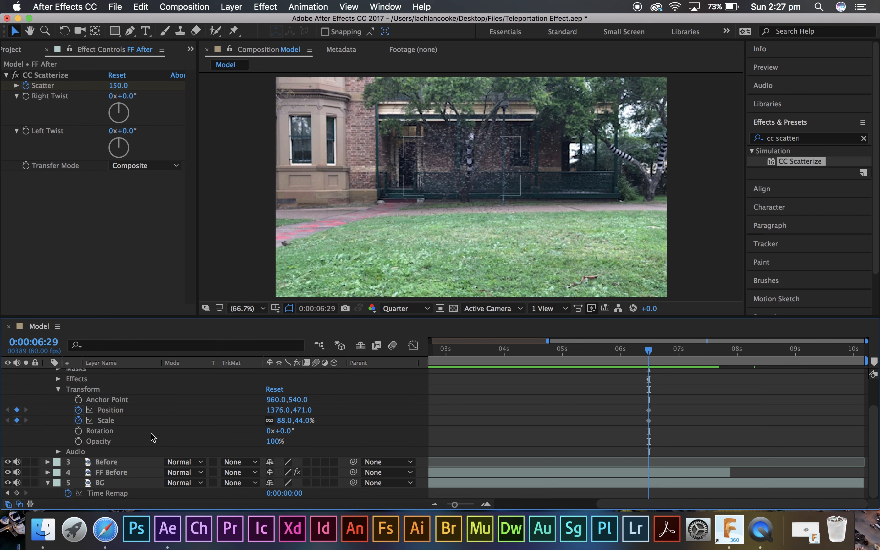
Trim the FF Before layer's end to 0:00:06:56 and keyframe FF After's Position there at 1359, 470
{"action": "left_click_drag", "start_coordinate": [648, 351], "coordinate": [705, 380]}
{"action": "scroll", "coordinate": [704, 418], "scroll_direction": "up", "scroll_amount": 1}
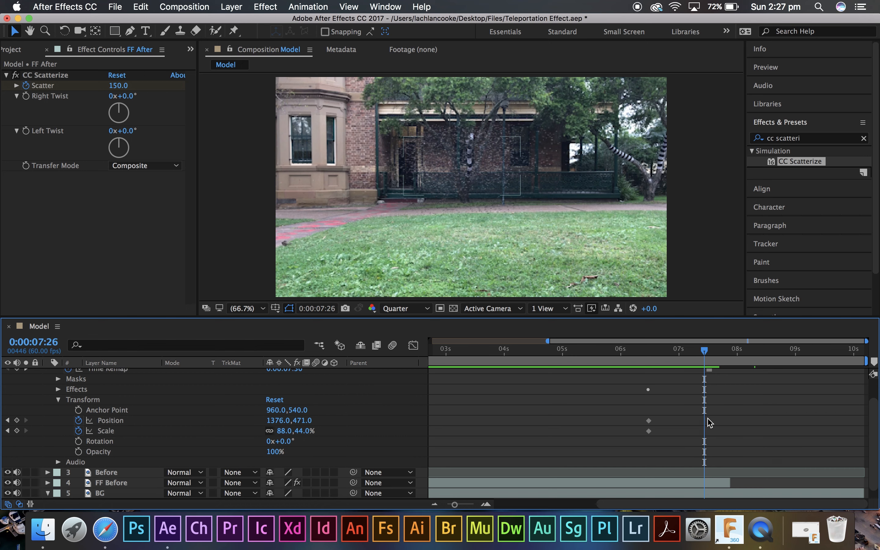
{"action": "left_click_drag", "start_coordinate": [731, 482], "coordinate": [675, 482]}
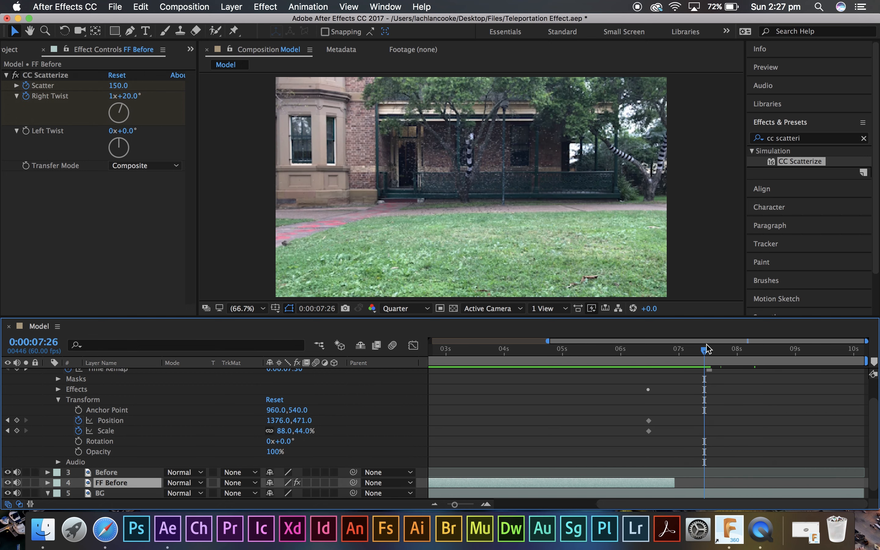
{"action": "left_click_drag", "start_coordinate": [708, 349], "coordinate": [673, 379]}
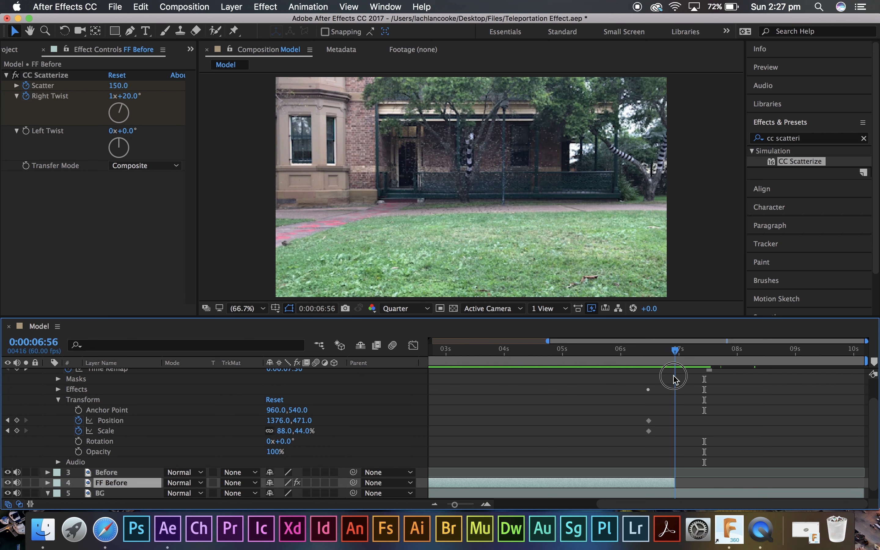
{"action": "left_click_drag", "start_coordinate": [297, 420], "coordinate": [270, 425]}
{"action": "mouse_move", "coordinate": [675, 356]}
{"action": "left_mouse_down"}
{"action": "mouse_move", "coordinate": [665, 358]}
{"action": "mouse_move", "coordinate": [675, 359]}
{"action": "left_mouse_up"}
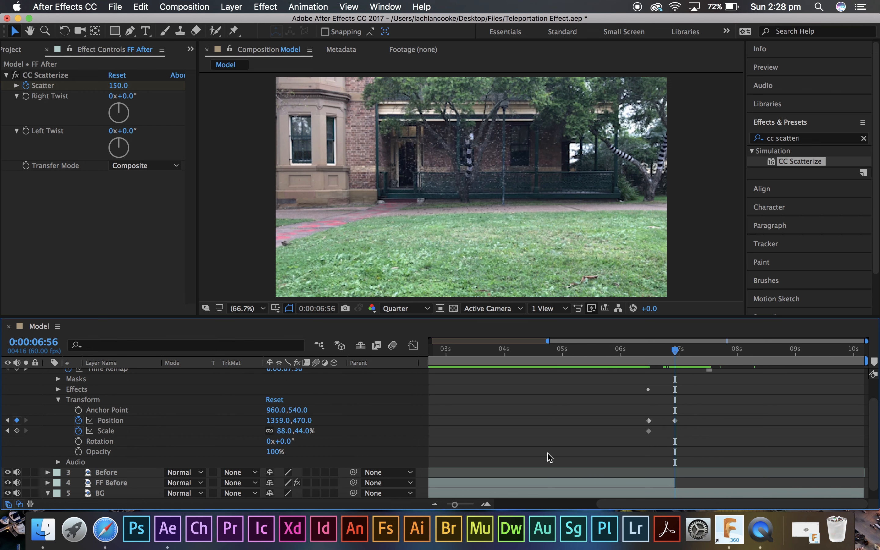
Collapse the FF After properties and shorten FF Before so that it ends one frame past the start of FF After at 0:00:06:29
{"action": "scroll", "coordinate": [591, 457], "scroll_direction": "up", "scroll_amount": 1}
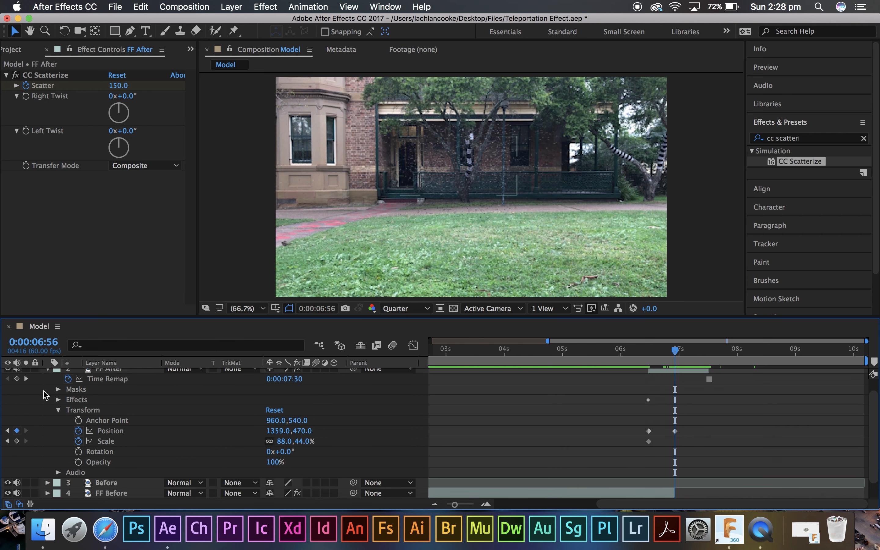
{"action": "scroll", "coordinate": [47, 392], "scroll_direction": "up", "scroll_amount": 2}
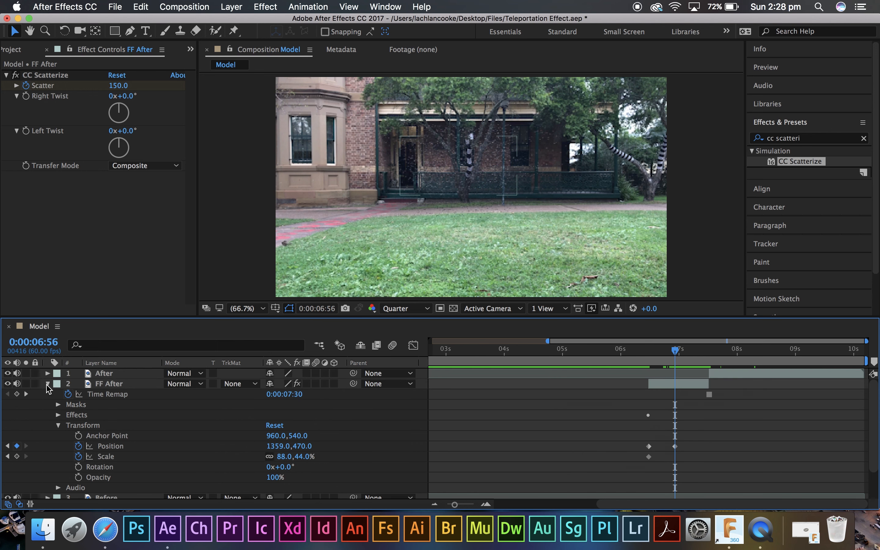
{"action": "scroll", "coordinate": [658, 424], "scroll_direction": "down", "scroll_amount": 3}
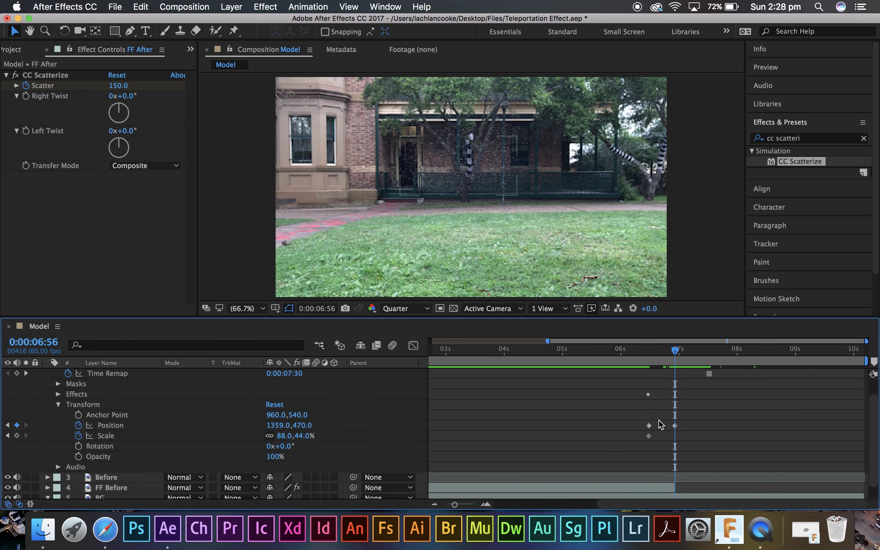
{"action": "scroll", "coordinate": [661, 437], "scroll_direction": "up", "scroll_amount": 2}
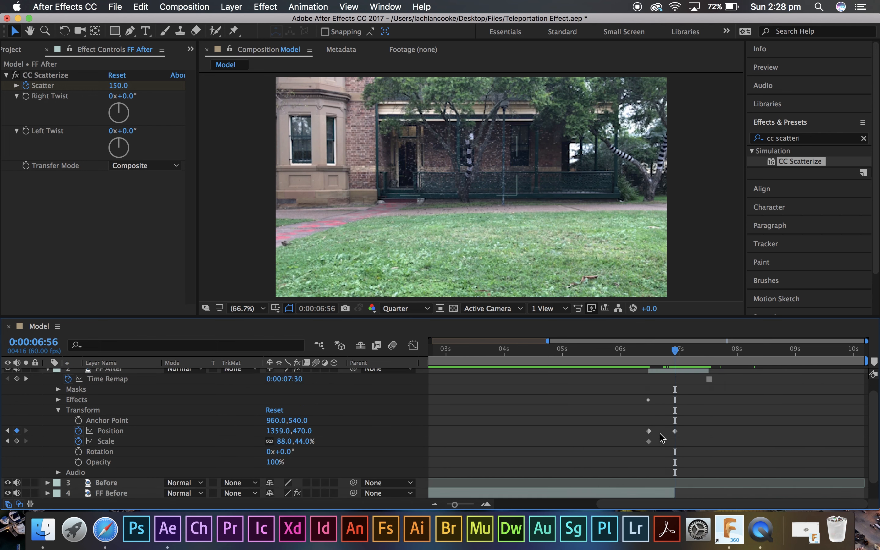
{"action": "left_click", "coordinate": [111, 494]}
{"action": "left_click", "coordinate": [48, 370]}
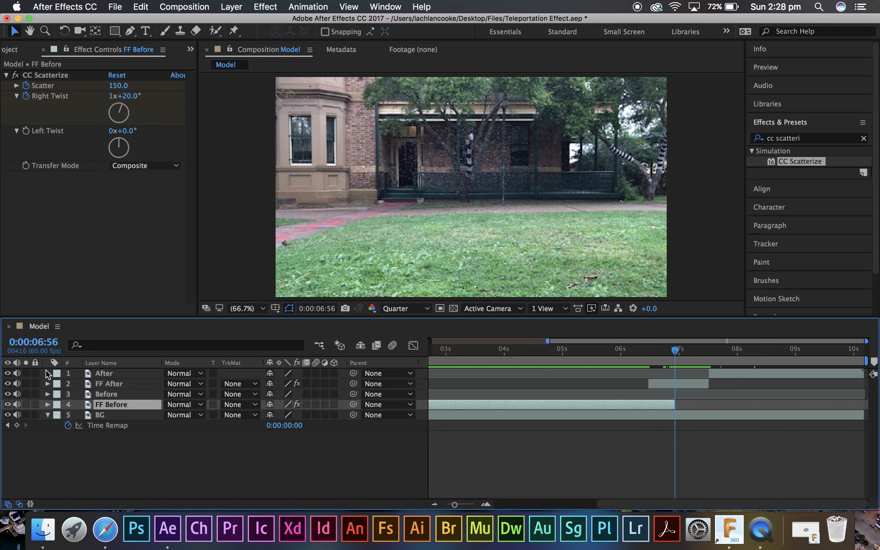
{"action": "left_click_drag", "start_coordinate": [669, 406], "coordinate": [649, 406]}
{"action": "left_click_drag", "start_coordinate": [676, 351], "coordinate": [649, 361]}
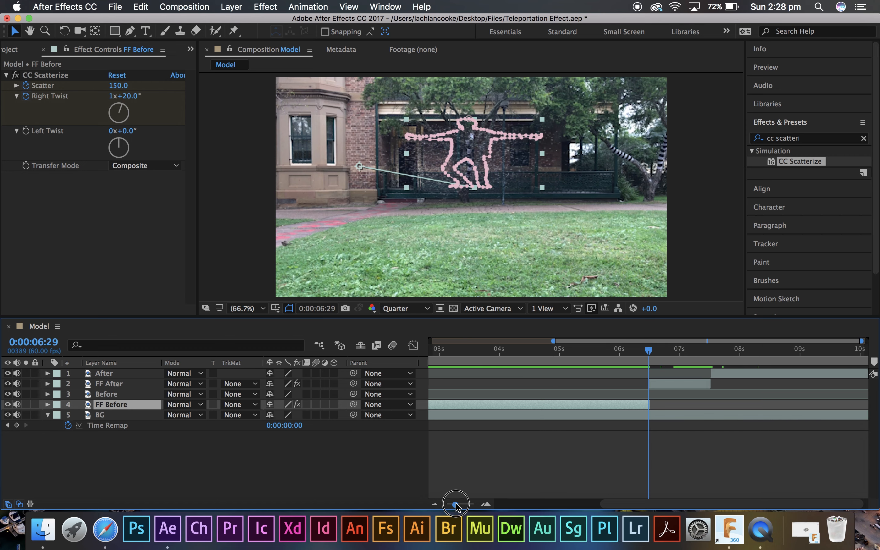
{"action": "left_click_drag", "start_coordinate": [455, 504], "coordinate": [471, 504]}
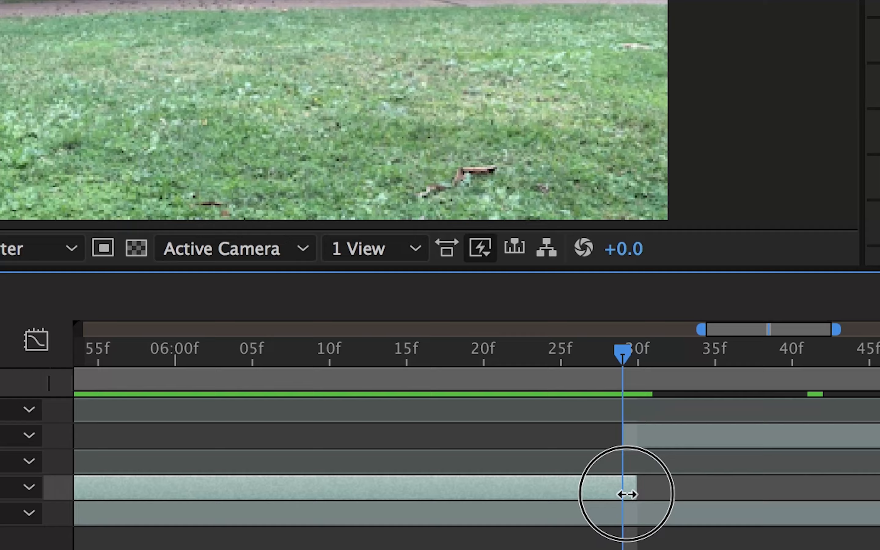
{"action": "mouse_move", "coordinate": [627, 494]}
{"action": "left_mouse_down"}
{"action": "mouse_move", "coordinate": [619, 495]}
{"action": "mouse_move", "coordinate": [629, 495]}
{"action": "left_mouse_up"}
{"action": "left_click", "coordinate": [631, 546]}
Delete the FF After layer's second Position keyframe at 0:00:06:56
{"action": "left_click_drag", "start_coordinate": [629, 366], "coordinate": [576, 360]}
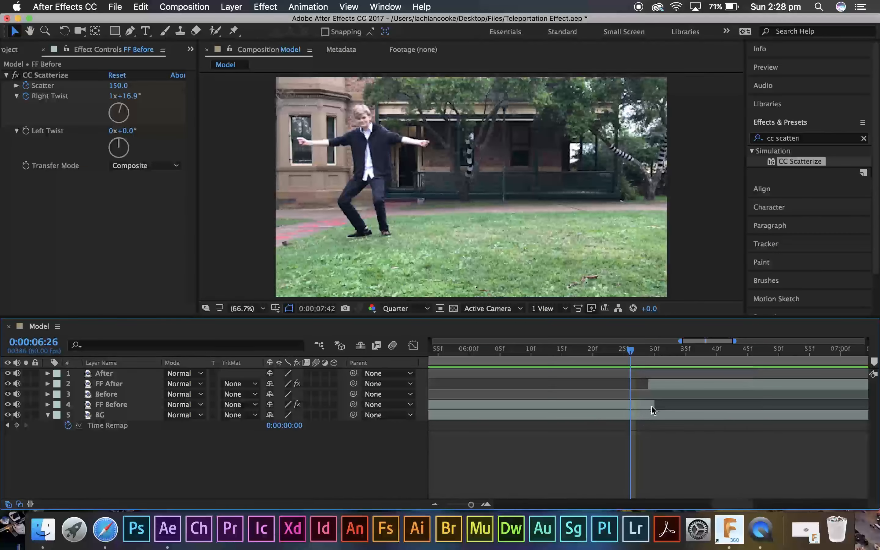
{"action": "left_click", "coordinate": [486, 496]}
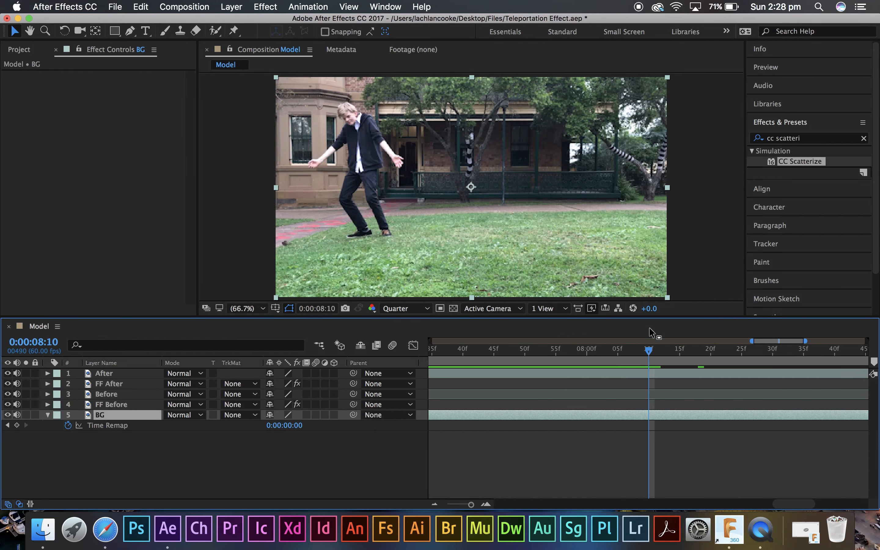
{"action": "left_click_drag", "start_coordinate": [649, 351], "coordinate": [723, 352]}
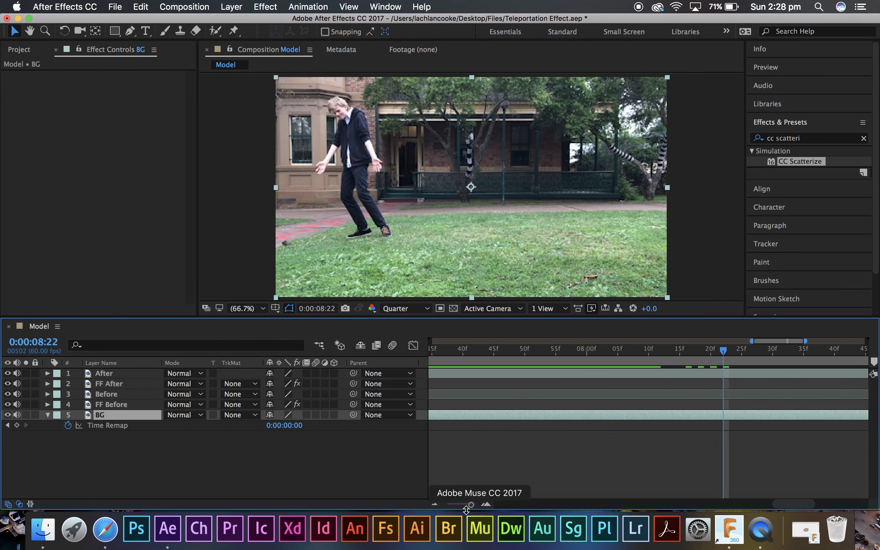
{"action": "left_click_drag", "start_coordinate": [471, 504], "coordinate": [461, 505]}
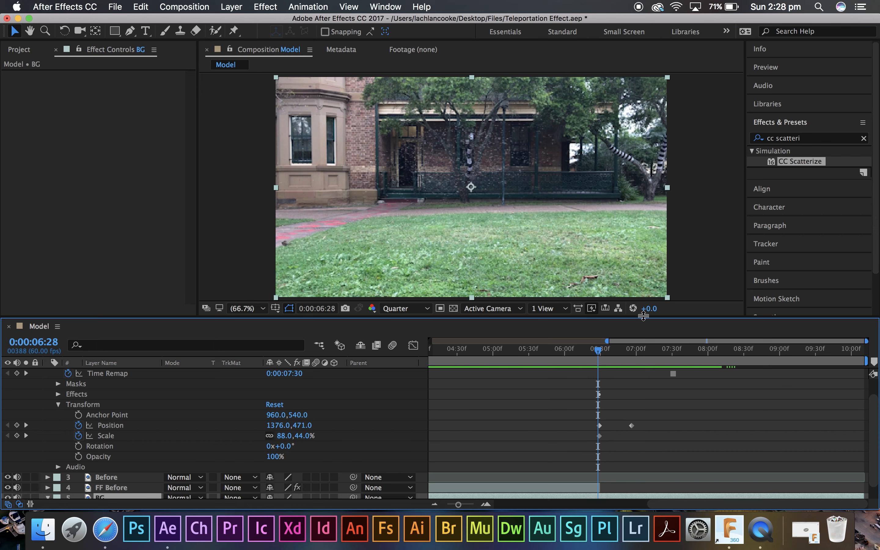
{"action": "left_click_drag", "start_coordinate": [599, 351], "coordinate": [611, 386]}
{"action": "left_click", "coordinate": [631, 425]}
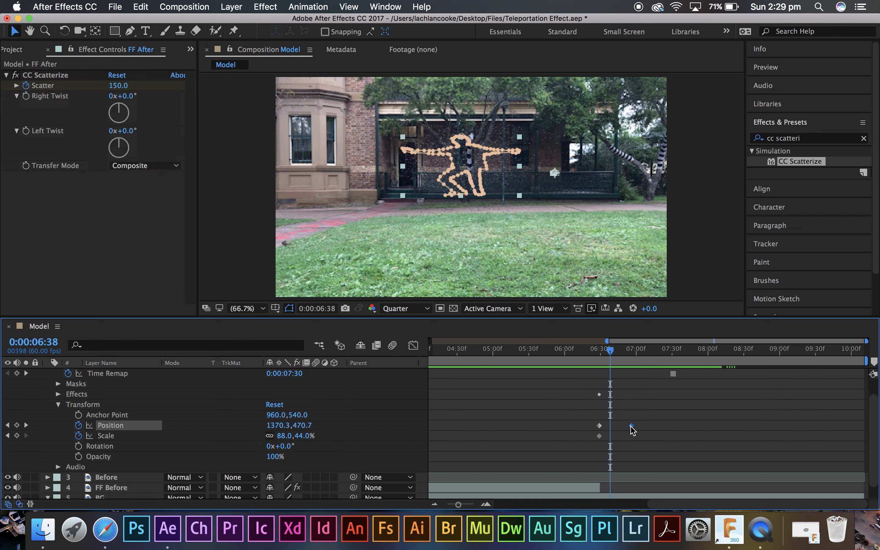
{"action": "key", "text": "Delete"}
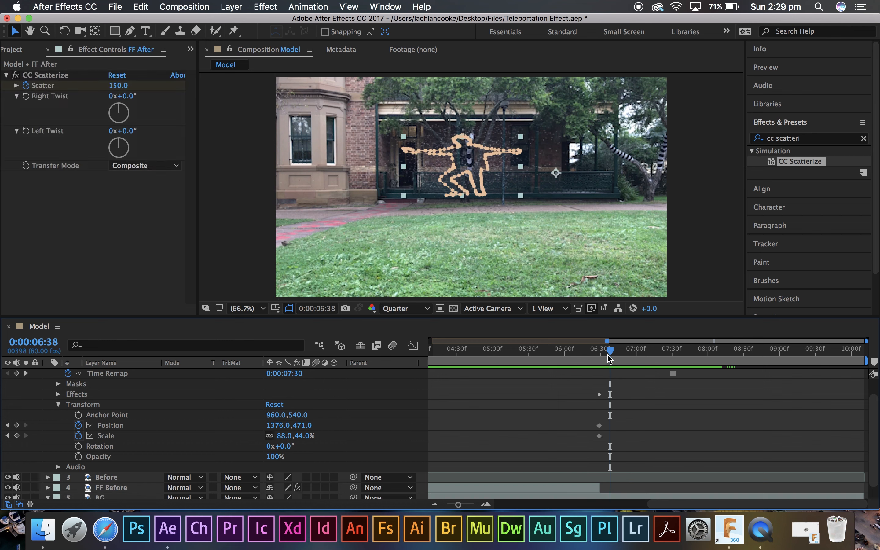
Move the current time to 0:00:09:29 and extend the FF After layer's end slightly past it
{"action": "scroll", "coordinate": [638, 433], "scroll_direction": "up", "scroll_amount": 3}
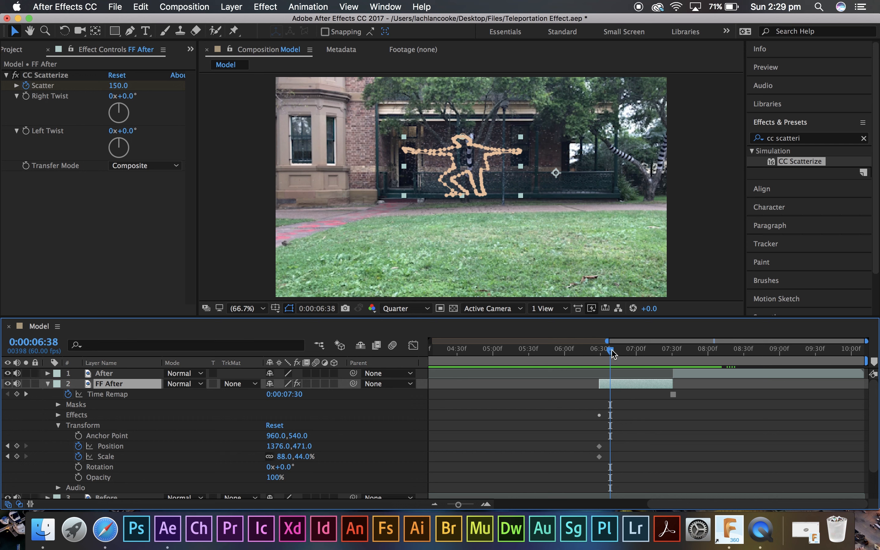
{"action": "mouse_move", "coordinate": [613, 354]}
{"action": "left_mouse_down"}
{"action": "mouse_move", "coordinate": [584, 358]}
{"action": "mouse_move", "coordinate": [611, 360]}
{"action": "mouse_move", "coordinate": [599, 364]}
{"action": "left_mouse_up"}
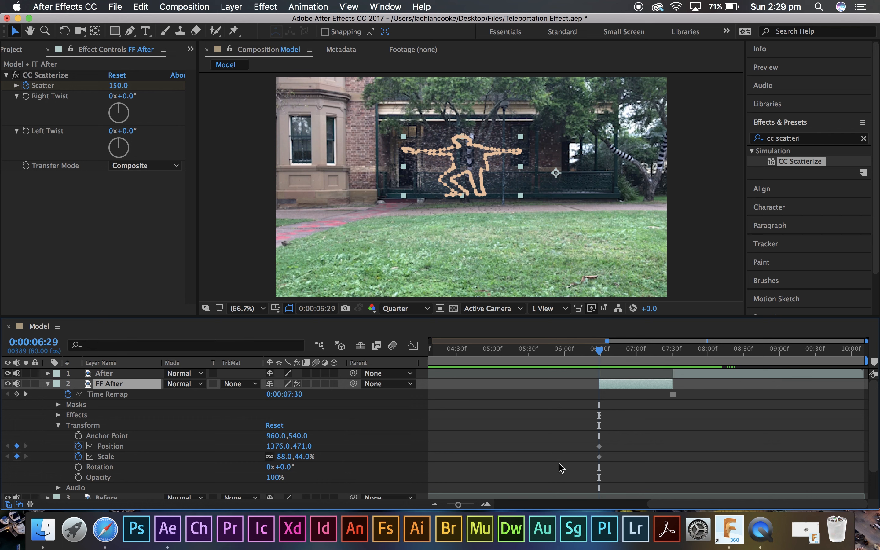
{"action": "left_click", "coordinate": [458, 505]}
{"action": "left_click_drag", "start_coordinate": [459, 505], "coordinate": [454, 505]}
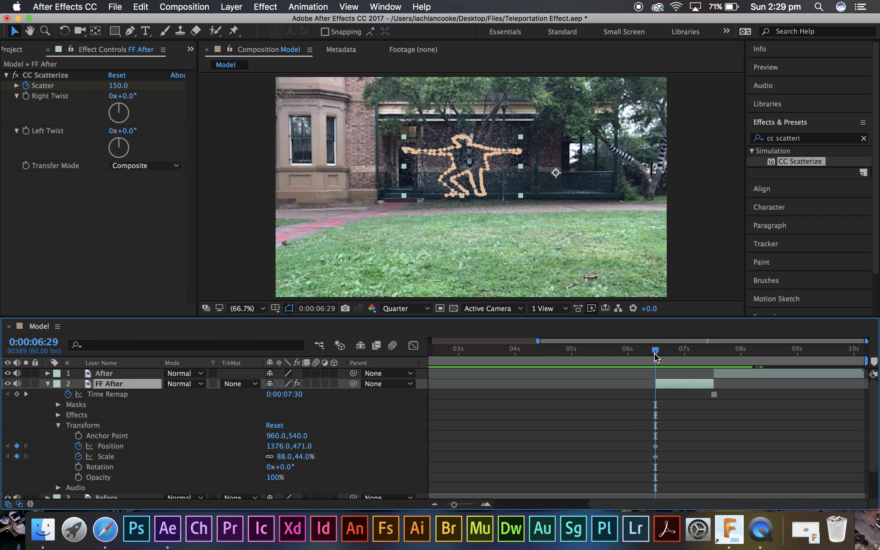
{"action": "left_click_drag", "start_coordinate": [656, 357], "coordinate": [823, 363]}
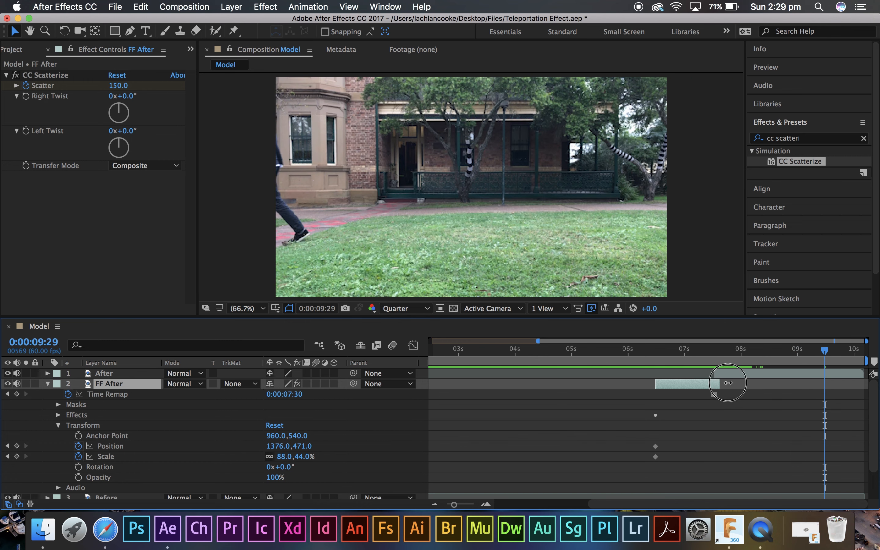
{"action": "left_click_drag", "start_coordinate": [728, 383], "coordinate": [841, 390]}
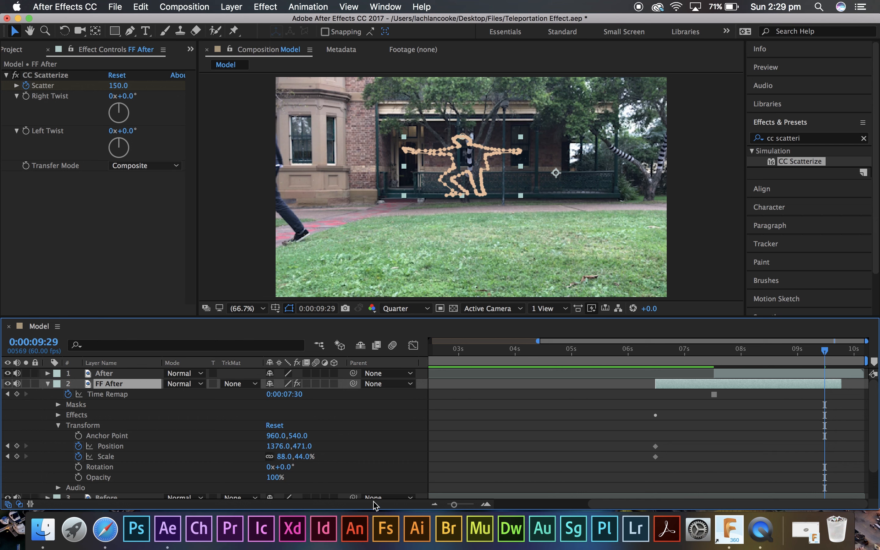
Keyframe FF After's Position at 960, 540 and its linked Scale at 200, 100% at 0:00:09:29
{"action": "left_click", "coordinate": [272, 450]}
{"action": "key", "text": "Return"}
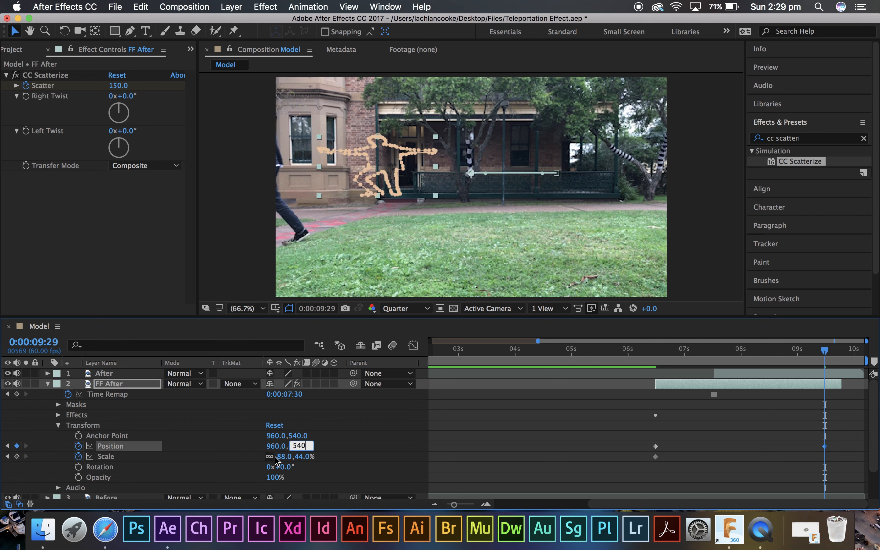
{"action": "key", "text": "Return"}
{"action": "left_click", "coordinate": [284, 457]}
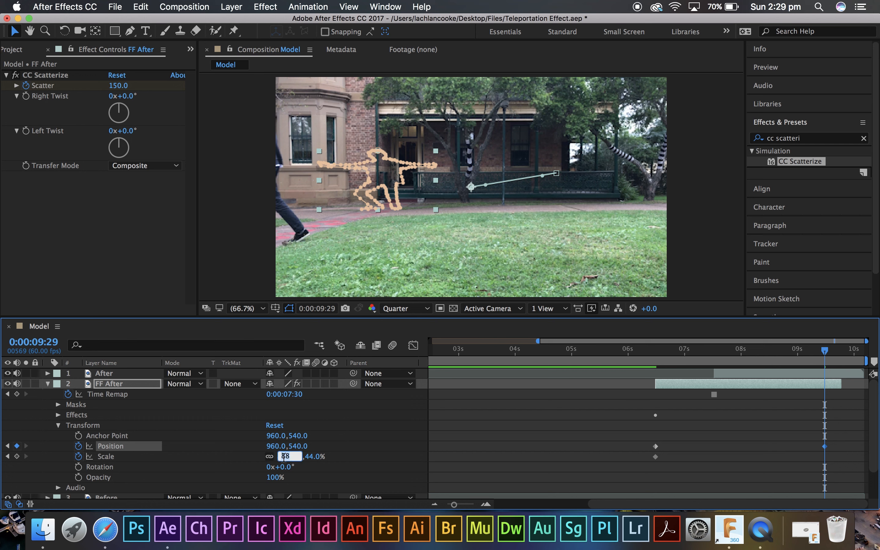
{"action": "left_click", "coordinate": [314, 456]}
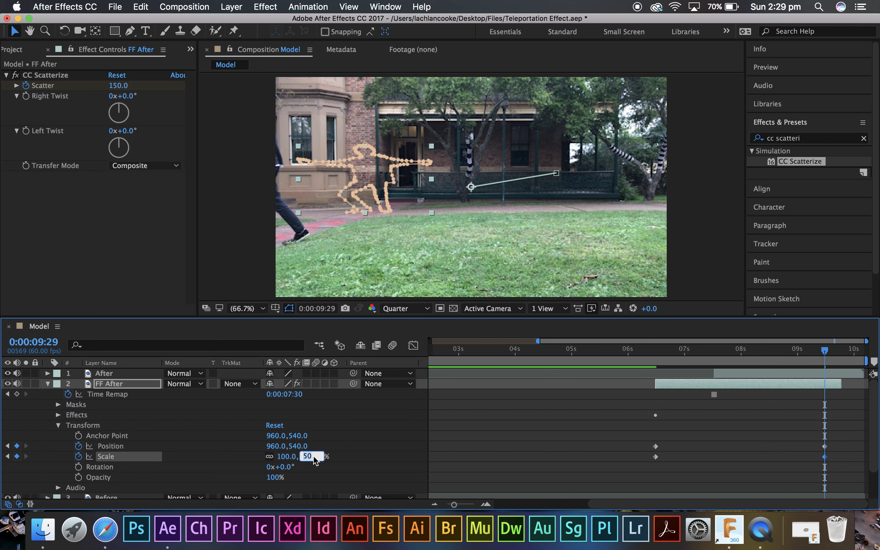
{"action": "left_click", "coordinate": [354, 462]}
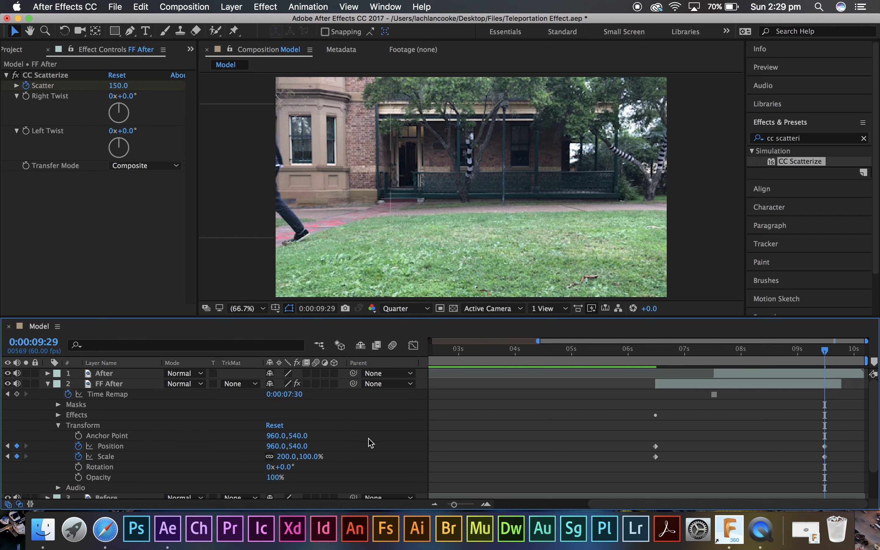
{"action": "left_click_drag", "start_coordinate": [825, 351], "coordinate": [813, 352]}
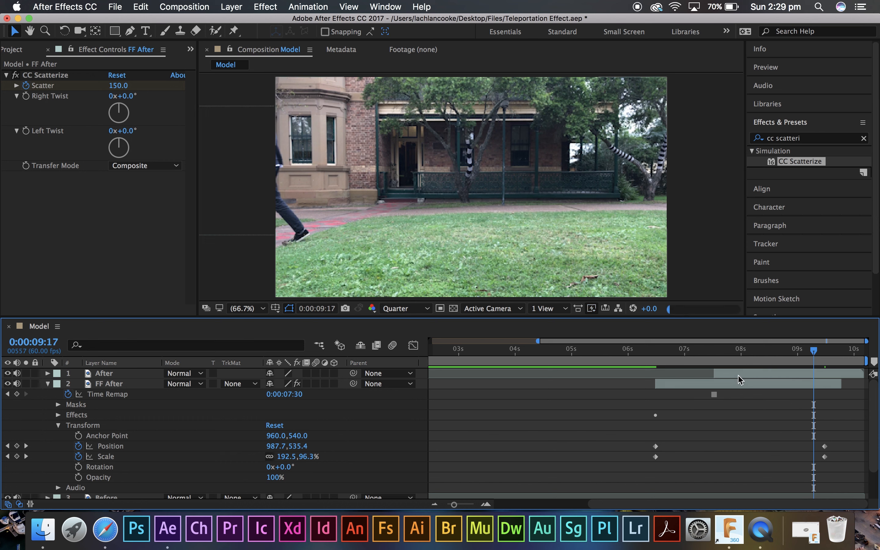
{"action": "left_click", "coordinate": [721, 375]}
{"action": "left_click", "coordinate": [744, 436]}
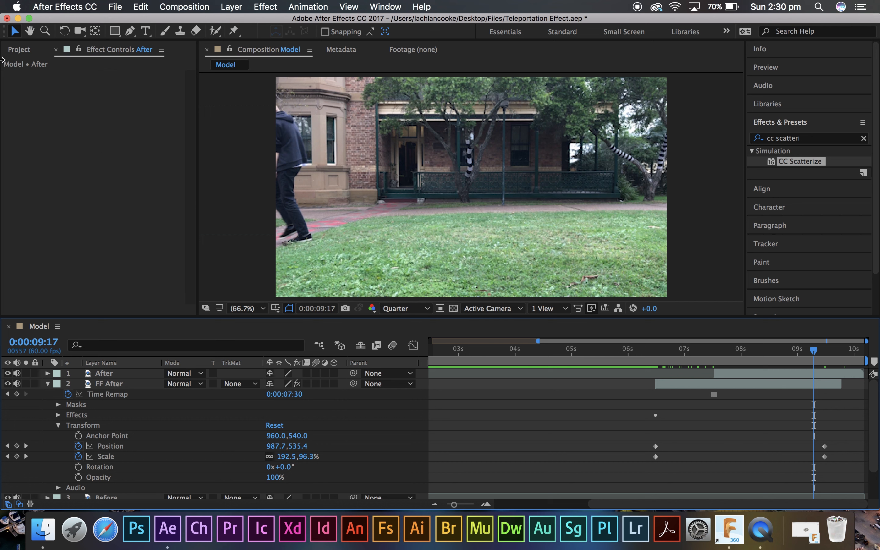
Set the Model composition's duration to 0:00:14:00 in its Composition Settings
{"action": "left_click", "coordinate": [19, 49]}
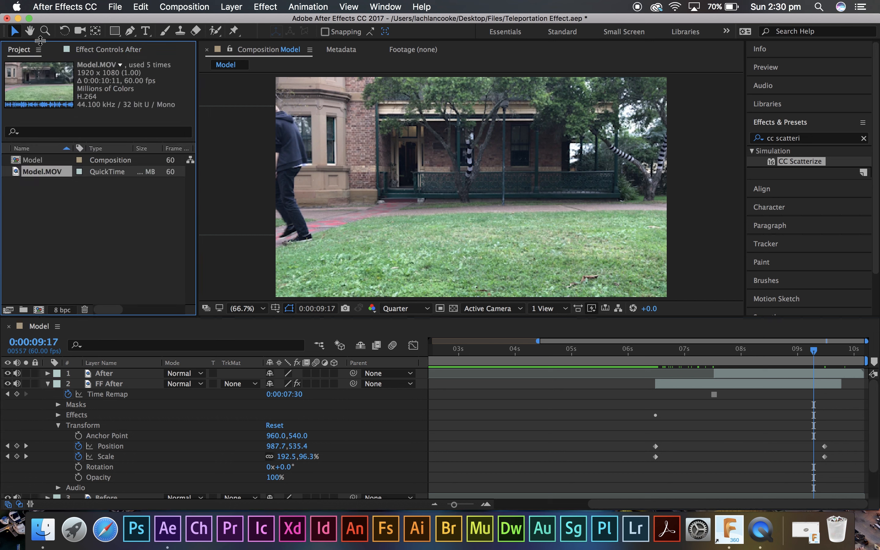
{"action": "right_click", "coordinate": [40, 162]}
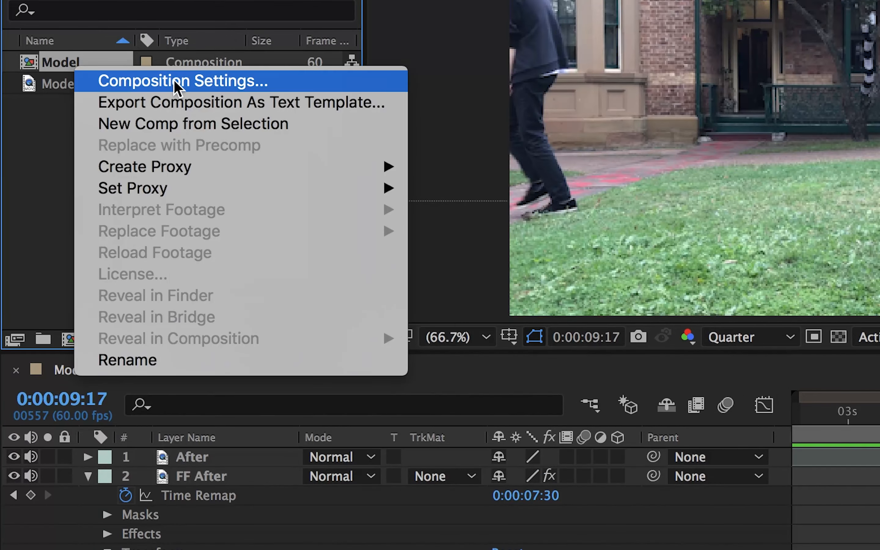
{"action": "left_click", "coordinate": [119, 87]}
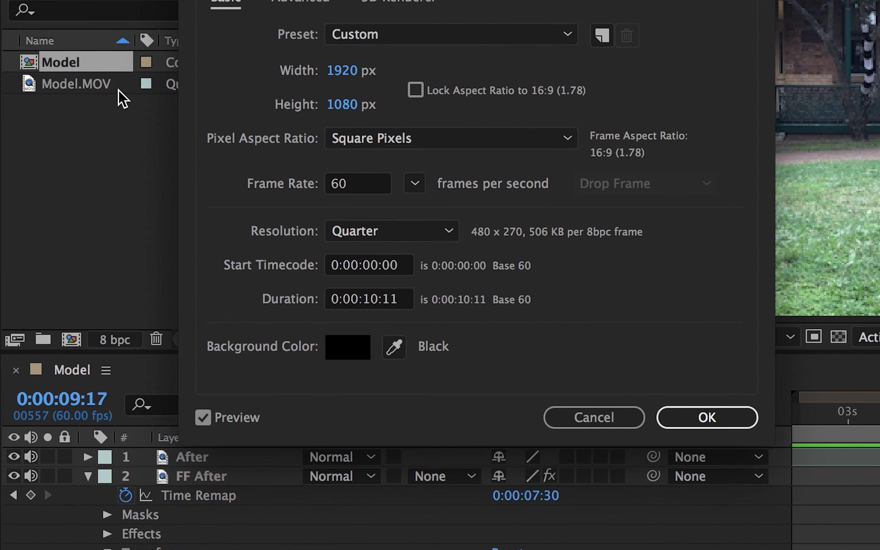
{"action": "left_click", "coordinate": [378, 300]}
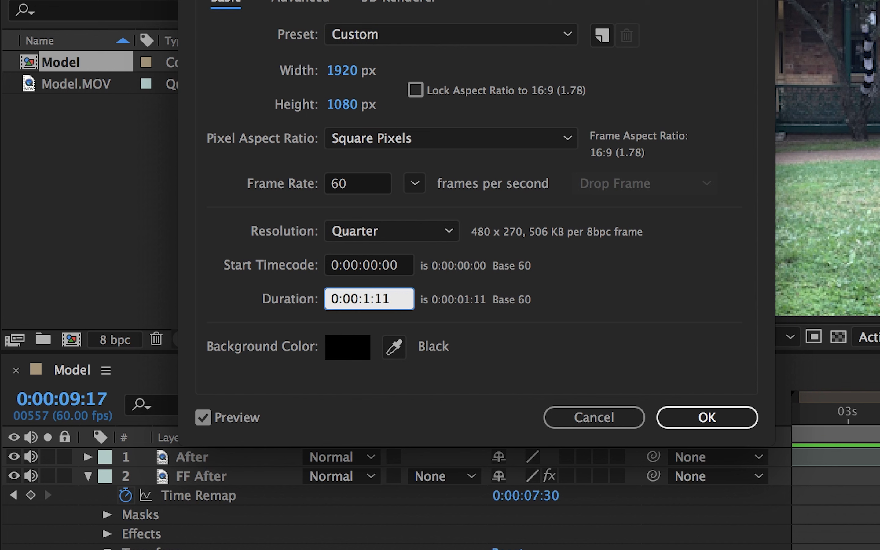
{"action": "type", "text": "4"}
{"action": "left_click", "coordinate": [715, 420]}
Slide the After layer later in time so that it starts where FF After ends
{"action": "left_click_drag", "start_coordinate": [821, 351], "coordinate": [755, 351]}
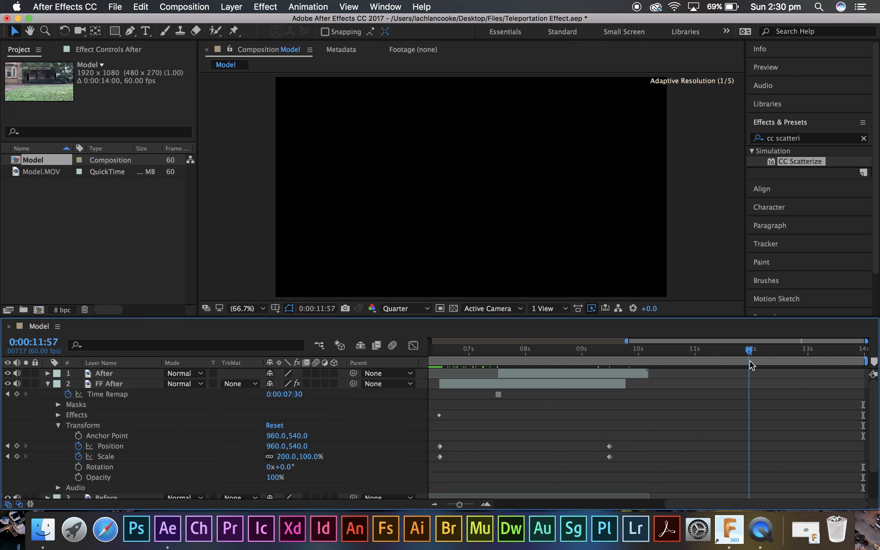
{"action": "left_click_drag", "start_coordinate": [559, 376], "coordinate": [681, 379]}
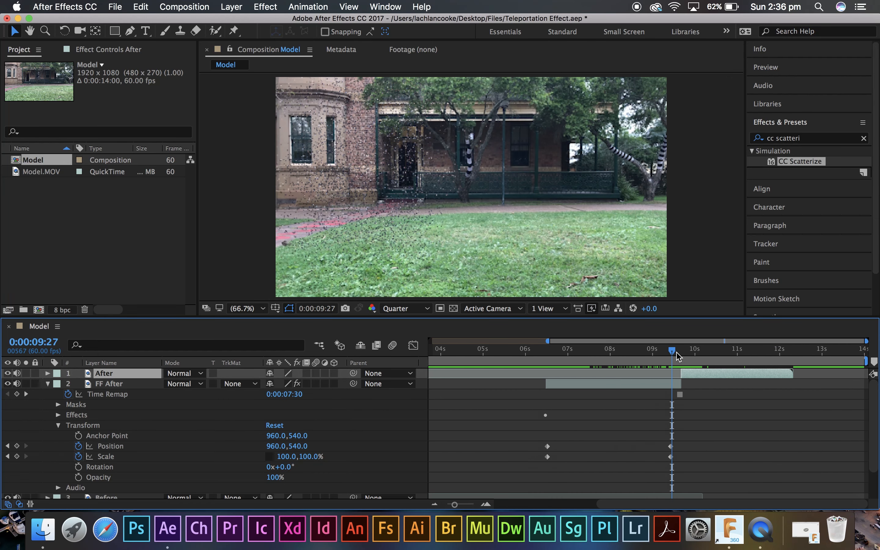
Scrub between FF After's first and last Position and Scale keyframes to examine how the particles move and grow
{"action": "left_click_drag", "start_coordinate": [672, 357], "coordinate": [548, 369]}
{"action": "scroll", "coordinate": [618, 439], "scroll_direction": "down", "scroll_amount": 1}
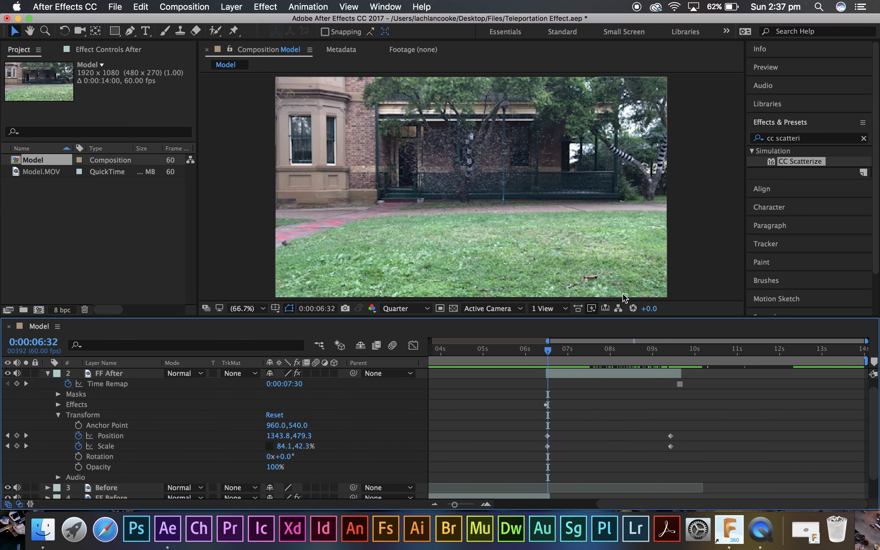
{"action": "left_click_drag", "start_coordinate": [547, 353], "coordinate": [670, 382]}
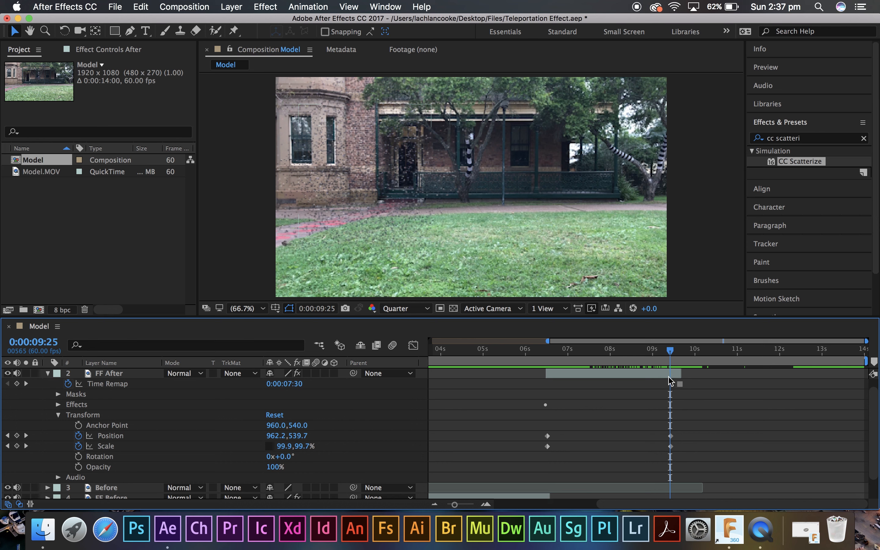
{"action": "left_click_drag", "start_coordinate": [670, 355], "coordinate": [672, 355]}
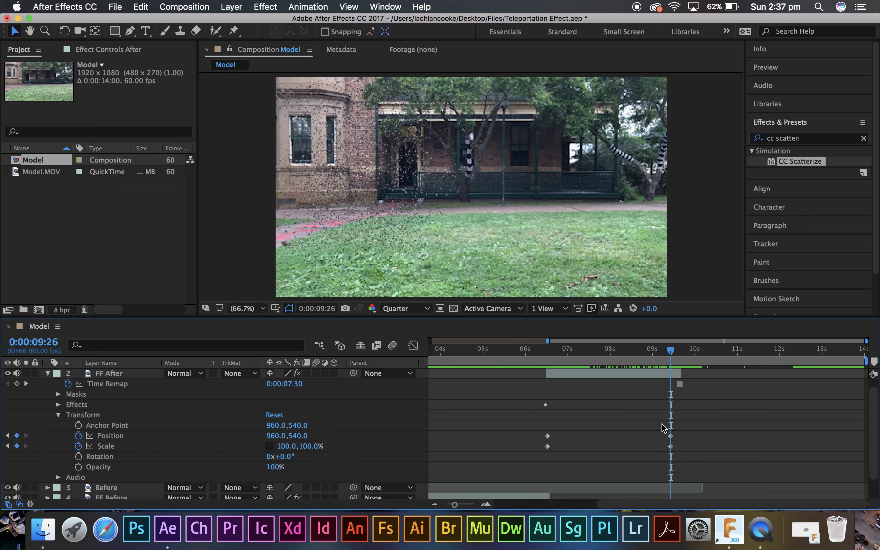
{"action": "left_click_drag", "start_coordinate": [672, 354], "coordinate": [670, 362]}
{"action": "scroll", "coordinate": [709, 411], "scroll_direction": "down", "scroll_amount": 2}
{"action": "scroll", "coordinate": [709, 410], "scroll_direction": "up", "scroll_amount": 3}
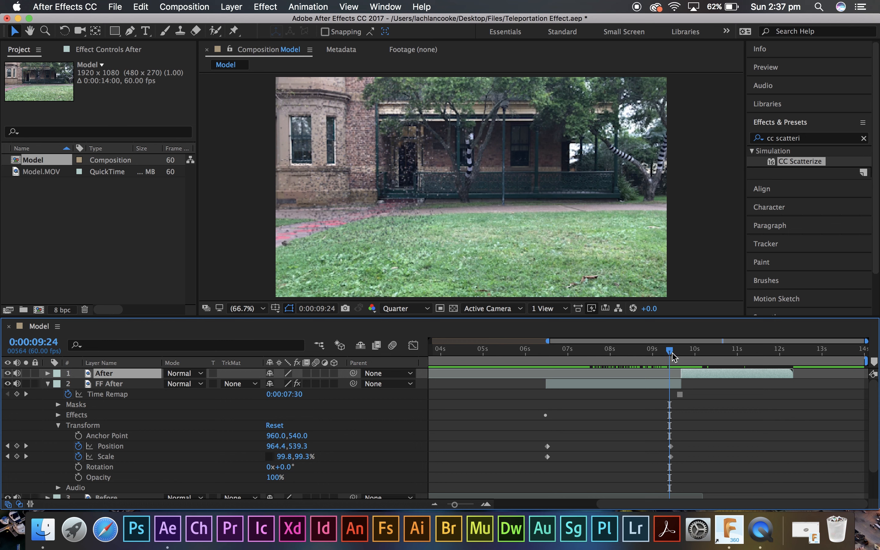
{"action": "left_click_drag", "start_coordinate": [672, 357], "coordinate": [667, 357]}
{"action": "scroll", "coordinate": [700, 413], "scroll_direction": "down", "scroll_amount": 1}
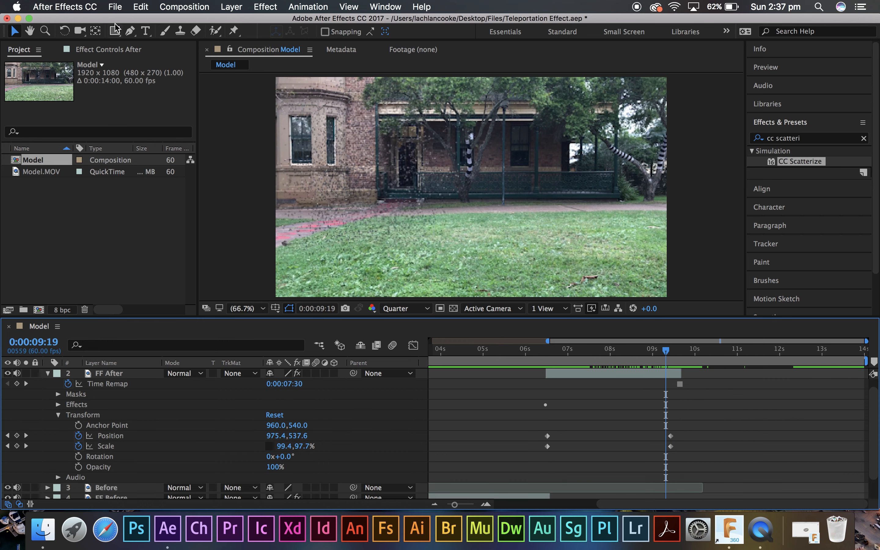
Reveal FF After's CC Scatterize effect in the timeline and trim the layer's end to its last keyframes at 0:00:09:26
{"action": "left_click", "coordinate": [103, 51]}
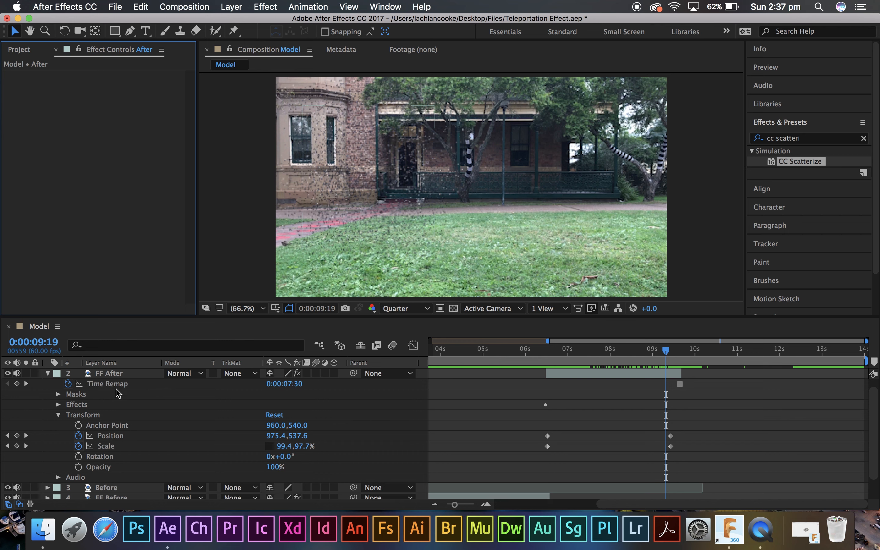
{"action": "left_click", "coordinate": [95, 386]}
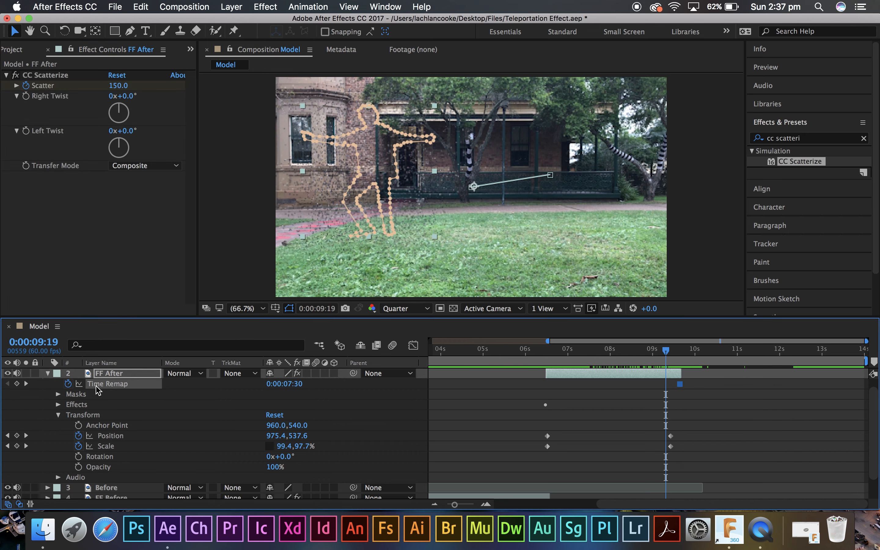
{"action": "left_click", "coordinate": [106, 415]}
{"action": "scroll", "coordinate": [712, 439], "scroll_direction": "up", "scroll_amount": 2}
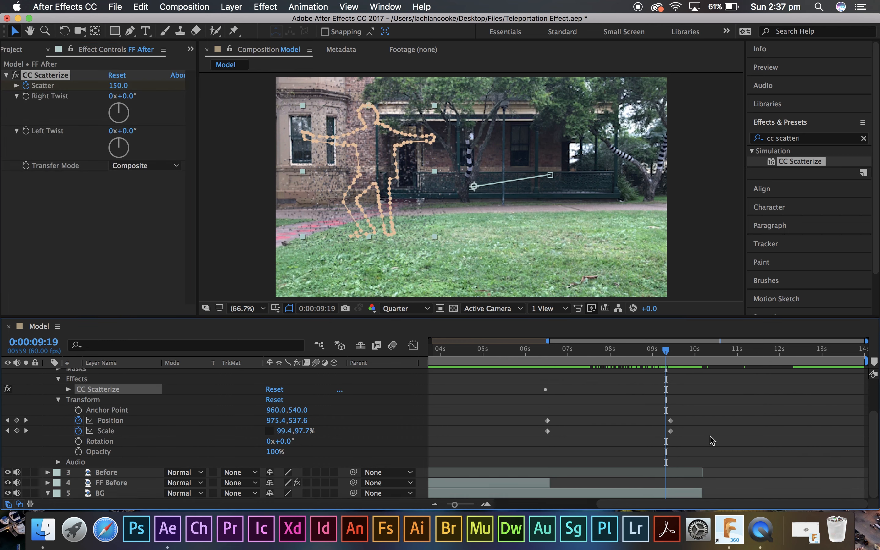
{"action": "scroll", "coordinate": [711, 440], "scroll_direction": "up", "scroll_amount": 3}
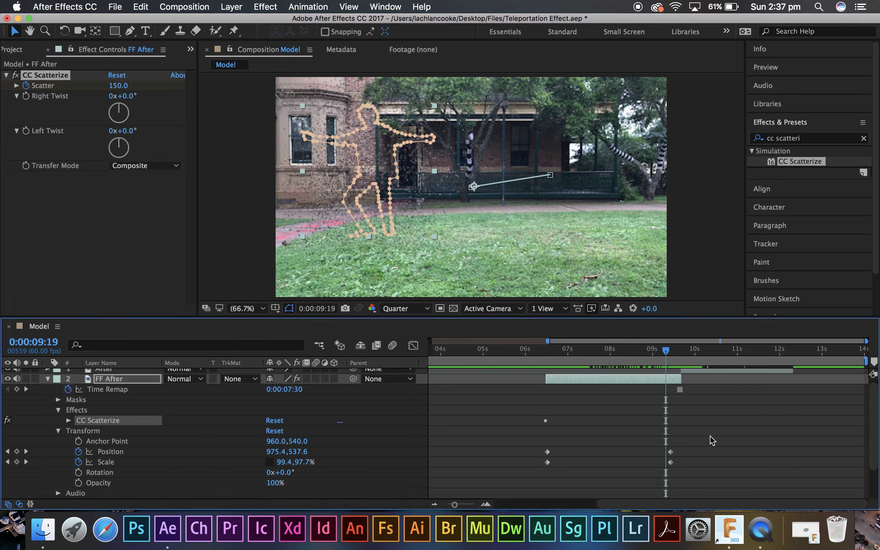
{"action": "left_click_drag", "start_coordinate": [683, 383], "coordinate": [671, 354]}
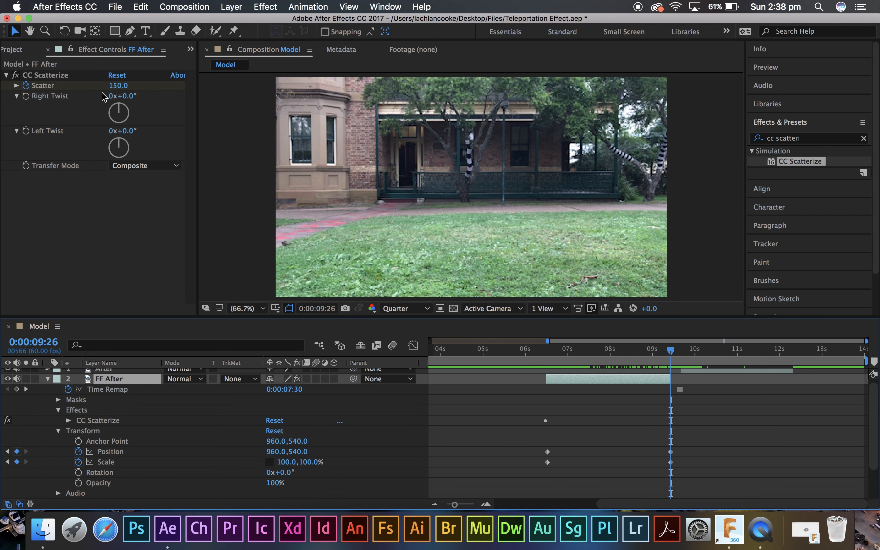
Keyframe FF After's CC Scatterize Scatter at 0 at 0:00:09:26 so the figure is whole there
{"action": "left_click", "coordinate": [114, 87]}
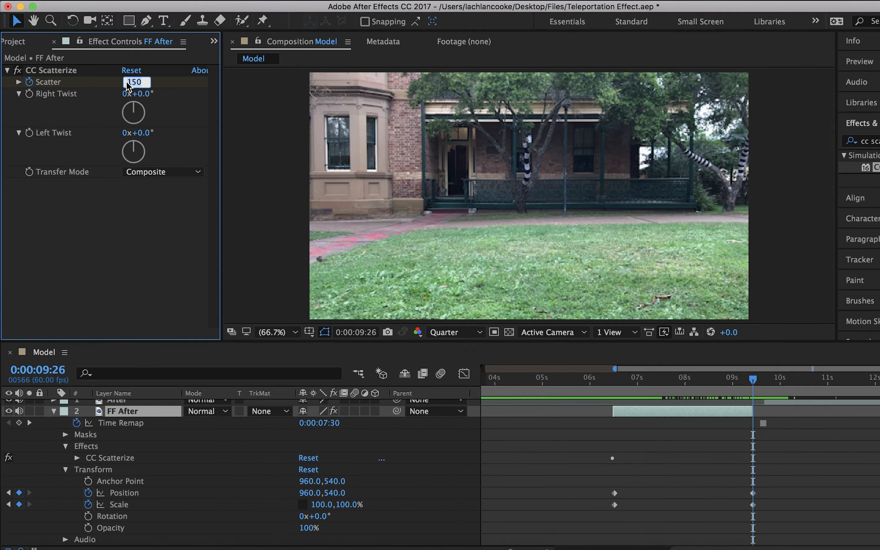
{"action": "type", "text": "0"}
{"action": "key", "text": "Return"}
{"action": "mouse_move", "coordinate": [753, 380]}
{"action": "left_mouse_down"}
{"action": "mouse_move", "coordinate": [738, 386]}
{"action": "mouse_move", "coordinate": [754, 386]}
{"action": "left_mouse_up"}
{"action": "left_click_drag", "start_coordinate": [671, 357], "coordinate": [670, 358]}
{"action": "scroll", "coordinate": [703, 389], "scroll_direction": "down", "scroll_amount": 2}
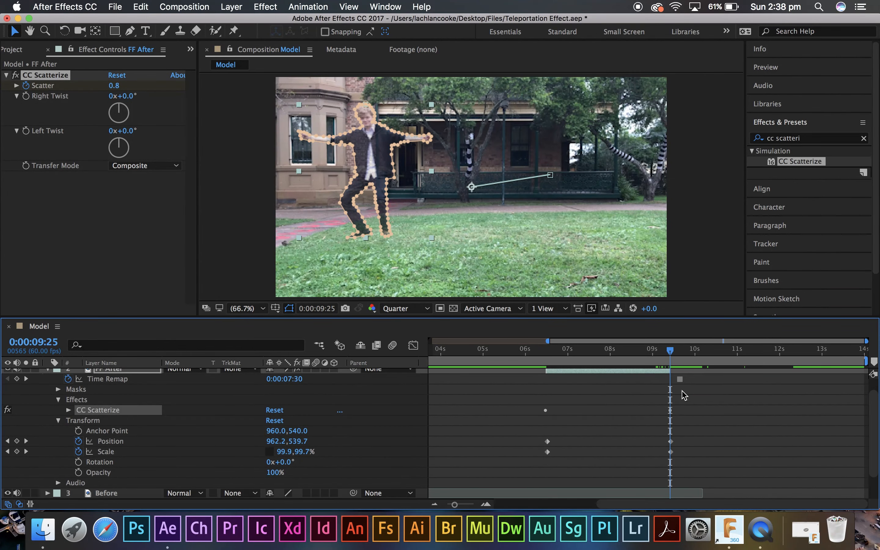
Move FF After's Time Remap keyframe just before the layer's end and slide After to start where FF After ends
{"action": "scroll", "coordinate": [683, 395], "scroll_direction": "up", "scroll_amount": 3}
{"action": "left_click_drag", "start_coordinate": [680, 396], "coordinate": [692, 378]}
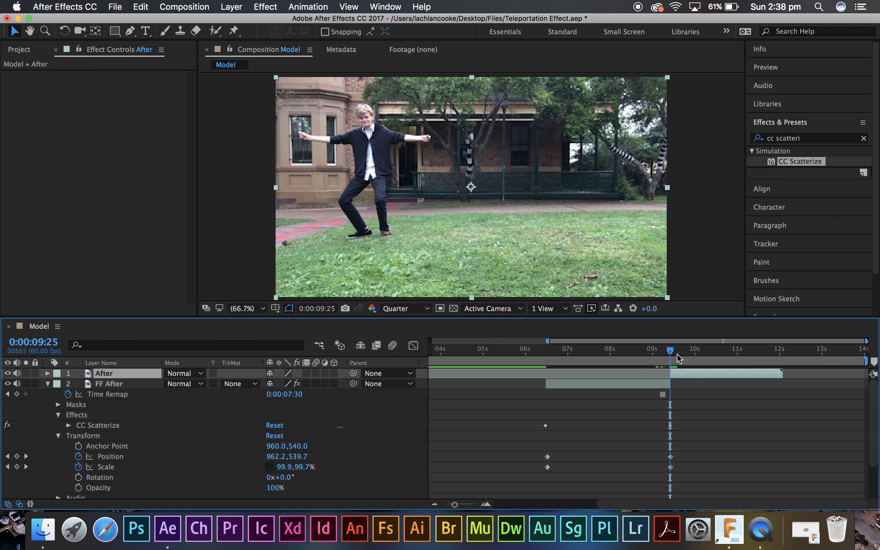
Scrub through the transition between FF After and After to examine the figure's reassembly and the keyframe timing
{"action": "left_click", "coordinate": [659, 359]}
{"action": "left_click_drag", "start_coordinate": [659, 359], "coordinate": [695, 380]}
{"action": "scroll", "coordinate": [772, 427], "scroll_direction": "down", "scroll_amount": 1}
{"action": "scroll", "coordinate": [772, 427], "scroll_direction": "down", "scroll_amount": 2}
{"action": "scroll", "coordinate": [764, 427], "scroll_direction": "up", "scroll_amount": 3}
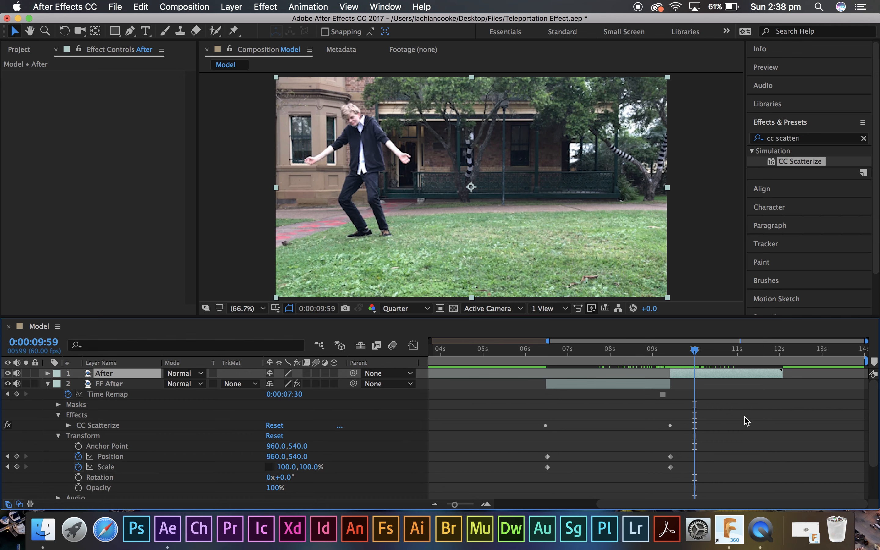
{"action": "scroll", "coordinate": [741, 418], "scroll_direction": "down", "scroll_amount": 2}
{"action": "left_click_drag", "start_coordinate": [655, 359], "coordinate": [588, 374]}
{"action": "scroll", "coordinate": [611, 436], "scroll_direction": "down", "scroll_amount": 1}
{"action": "scroll", "coordinate": [622, 431], "scroll_direction": "up", "scroll_amount": 2}
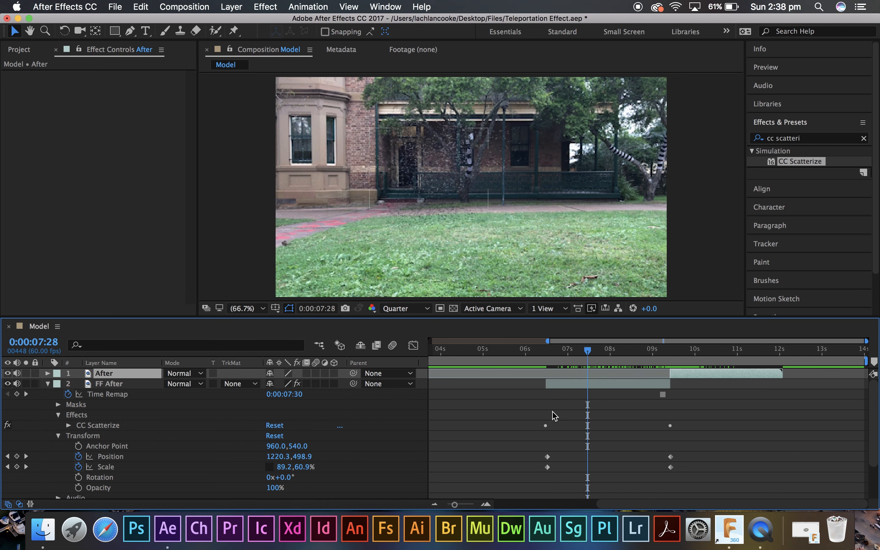
{"action": "scroll", "coordinate": [554, 416], "scroll_direction": "down", "scroll_amount": 2}
{"action": "scroll", "coordinate": [585, 378], "scroll_direction": "up", "scroll_amount": 2}
Keyframe FF After's CC Scatterize Right Twist at 1x+20.0° at 0:00:06:29
{"action": "left_click_drag", "start_coordinate": [588, 353], "coordinate": [545, 369]}
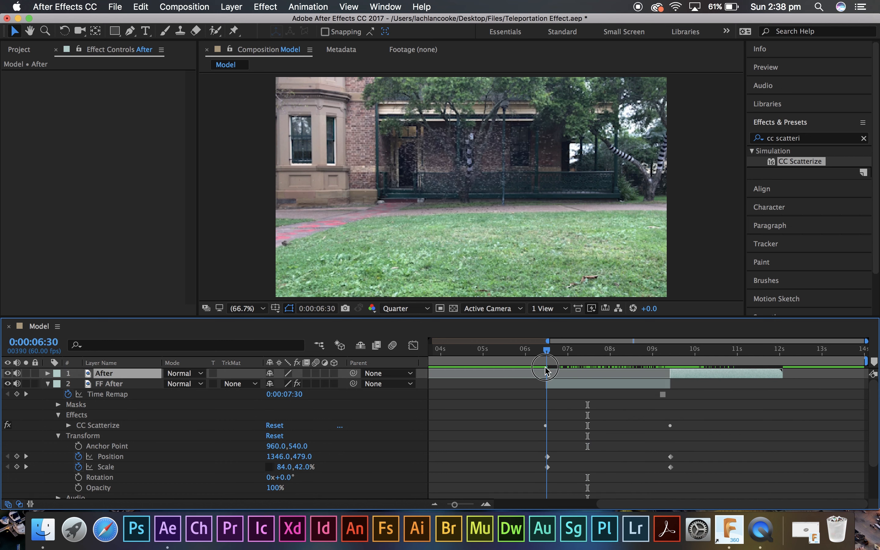
{"action": "scroll", "coordinate": [599, 446], "scroll_direction": "down", "scroll_amount": 4}
{"action": "scroll", "coordinate": [596, 442], "scroll_direction": "up", "scroll_amount": 3}
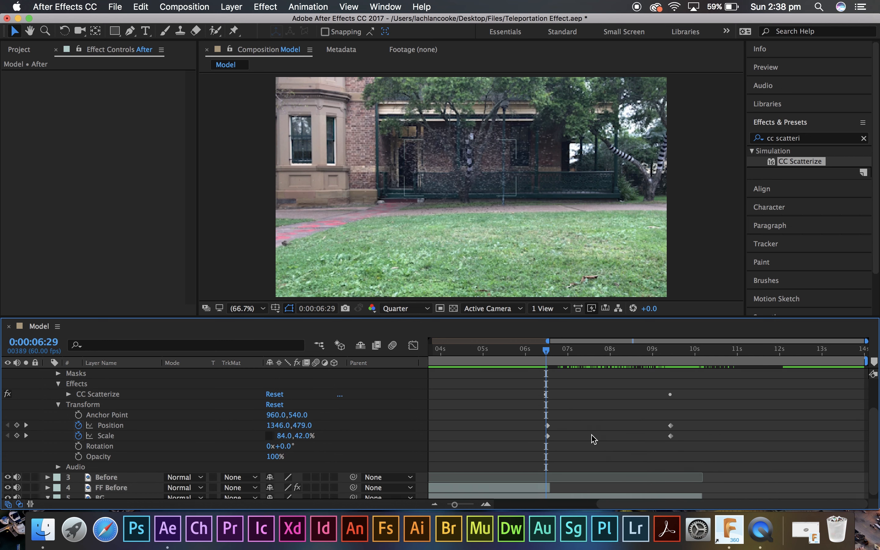
{"action": "scroll", "coordinate": [585, 433], "scroll_direction": "up", "scroll_amount": 1}
{"action": "mouse_move", "coordinate": [548, 350]}
{"action": "left_mouse_down"}
{"action": "mouse_move", "coordinate": [564, 355]}
{"action": "mouse_move", "coordinate": [548, 367]}
{"action": "mouse_move", "coordinate": [543, 352]}
{"action": "left_mouse_up"}
{"action": "left_click", "coordinate": [550, 385]}
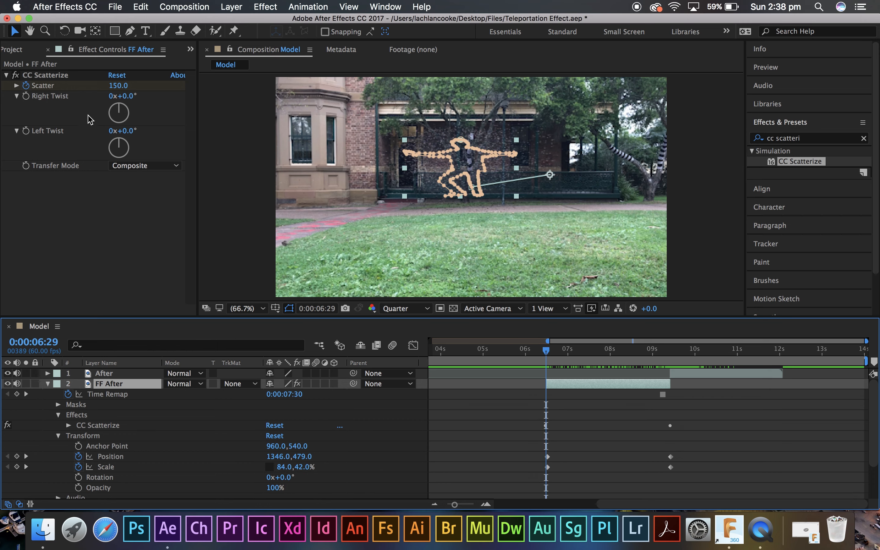
{"action": "left_click", "coordinate": [31, 101]}
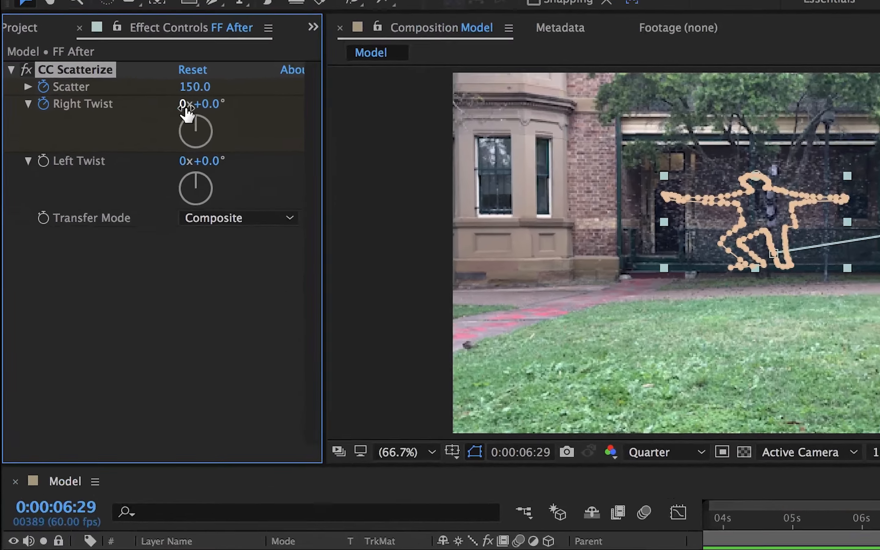
{"action": "left_click", "coordinate": [124, 96]}
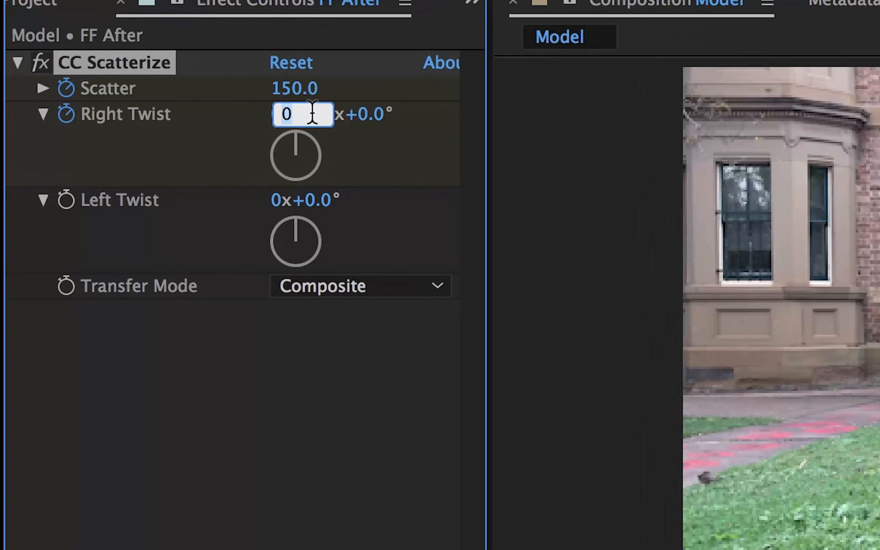
{"action": "type", "text": "1"}
{"action": "key", "text": "Tab"}
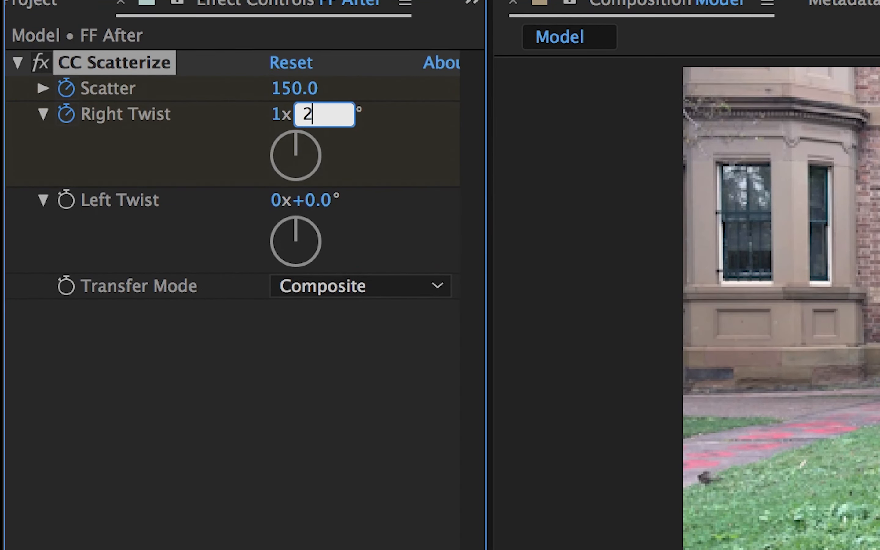
{"action": "left_click", "coordinate": [230, 434]}
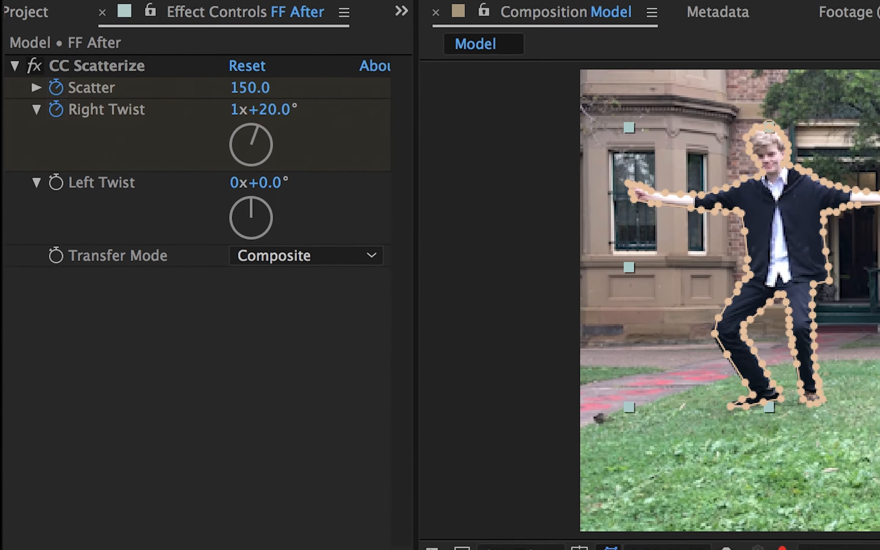
Set FF After's Right Twist to 0x+0.0° at 0:00:09:24 so the twist unwinds as the figure reassembles
{"action": "left_click_drag", "start_coordinate": [672, 402], "coordinate": [670, 402]}
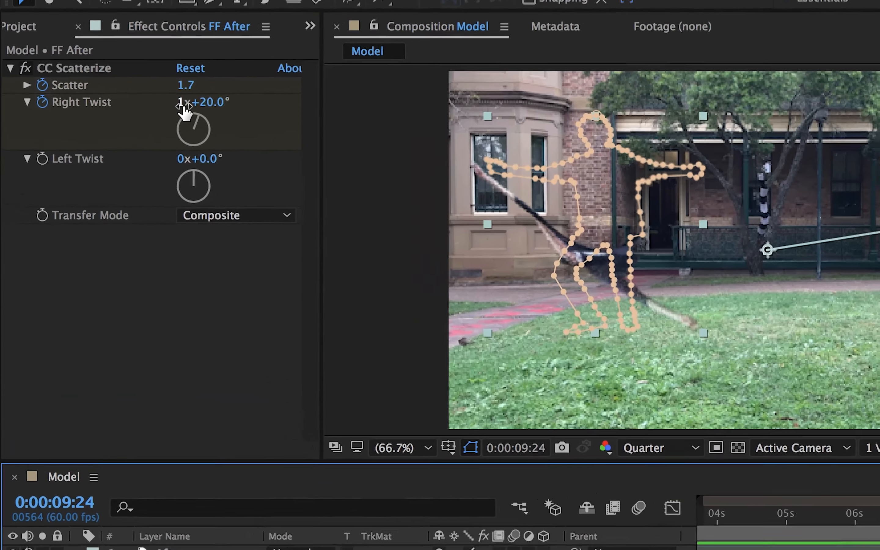
{"action": "left_click", "coordinate": [111, 96]}
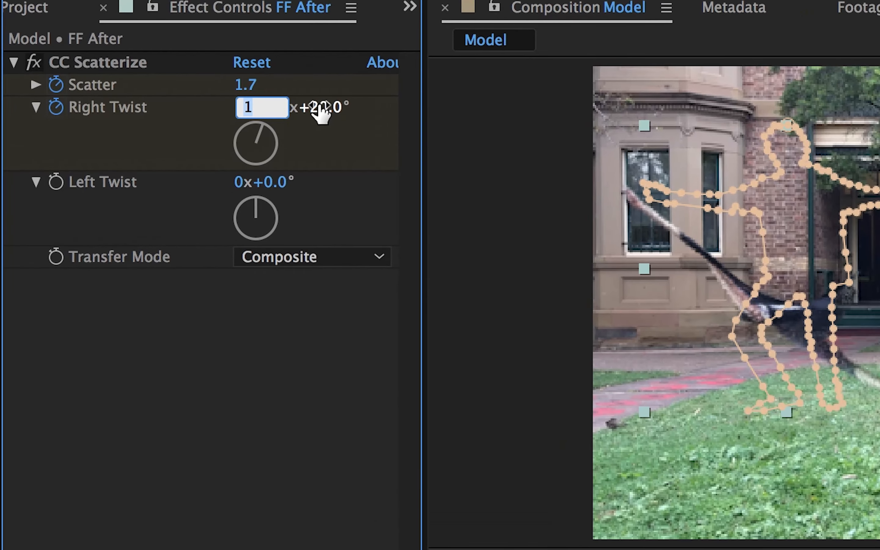
{"action": "type", "text": "0"}
{"action": "key", "text": "Return"}
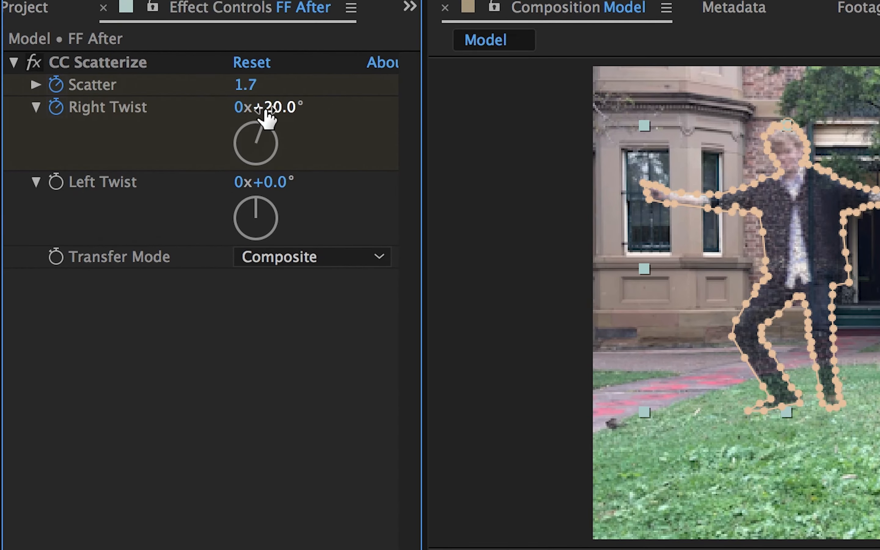
{"action": "left_click", "coordinate": [272, 109]}
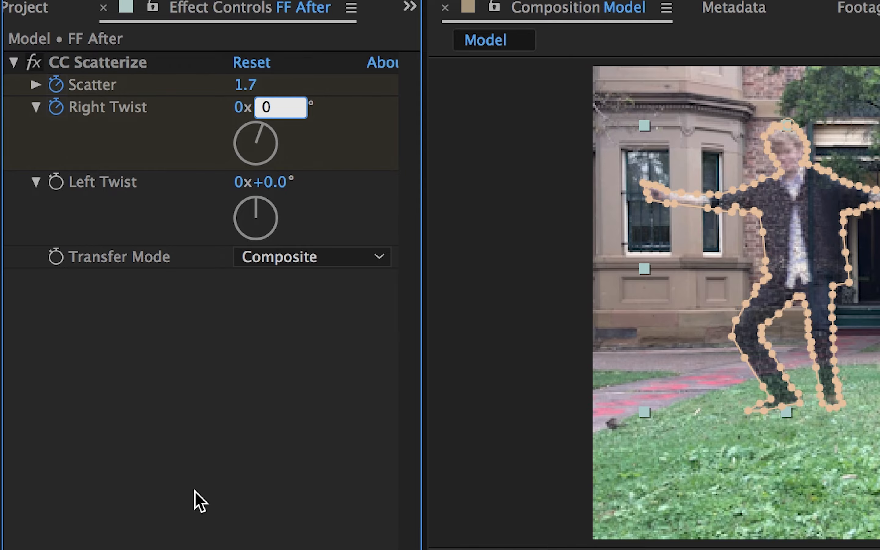
{"action": "key", "text": "Return"}
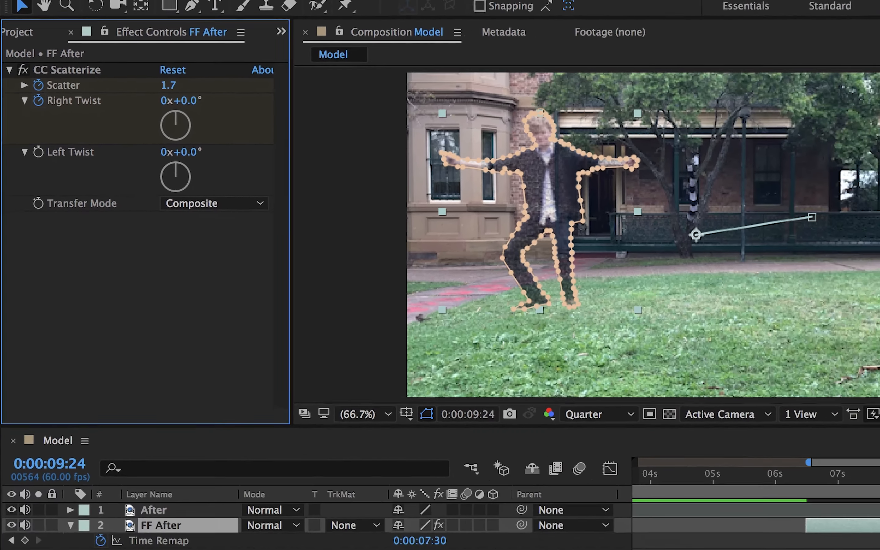
Scrub around FF After's start to examine the twisted particles and the handover from FF Before
{"action": "left_click_drag", "start_coordinate": [791, 398], "coordinate": [531, 409]}
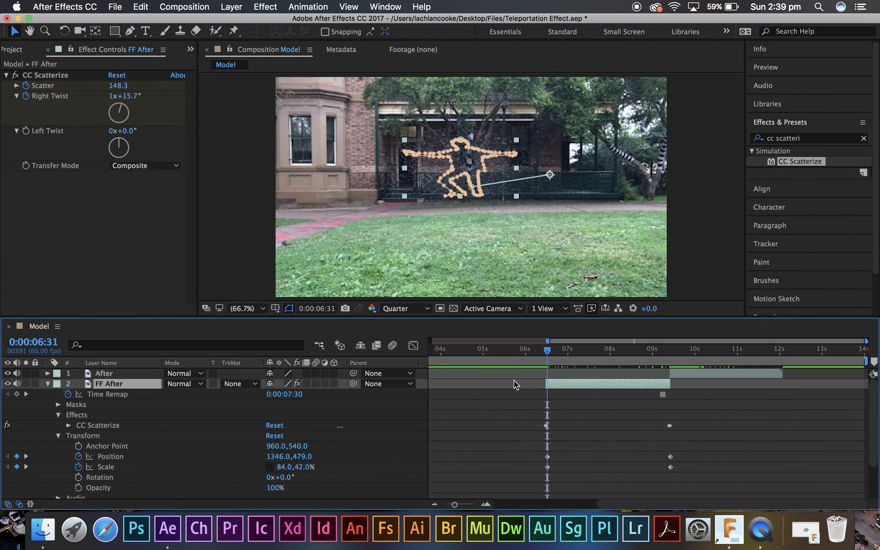
{"action": "left_click", "coordinate": [513, 381]}
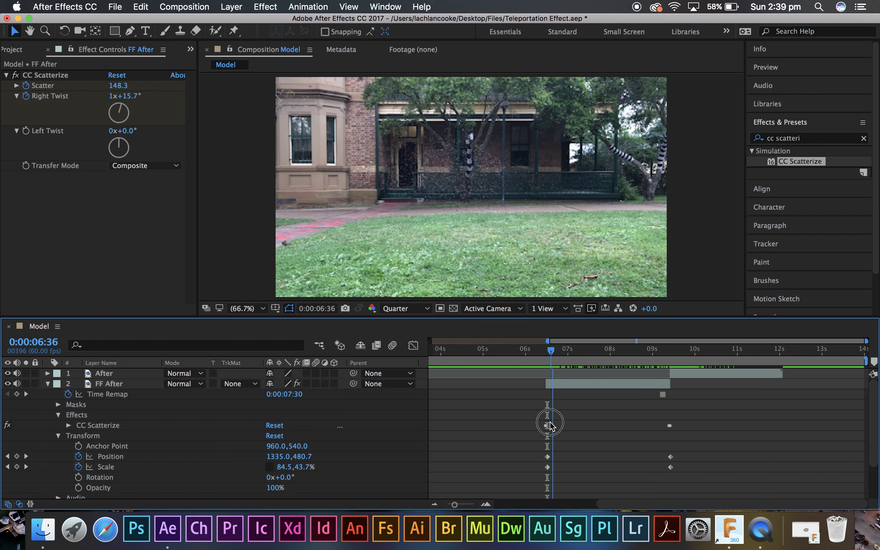
{"action": "left_click_drag", "start_coordinate": [549, 422], "coordinate": [549, 422]}
{"action": "scroll", "coordinate": [567, 418], "scroll_direction": "down", "scroll_amount": 4}
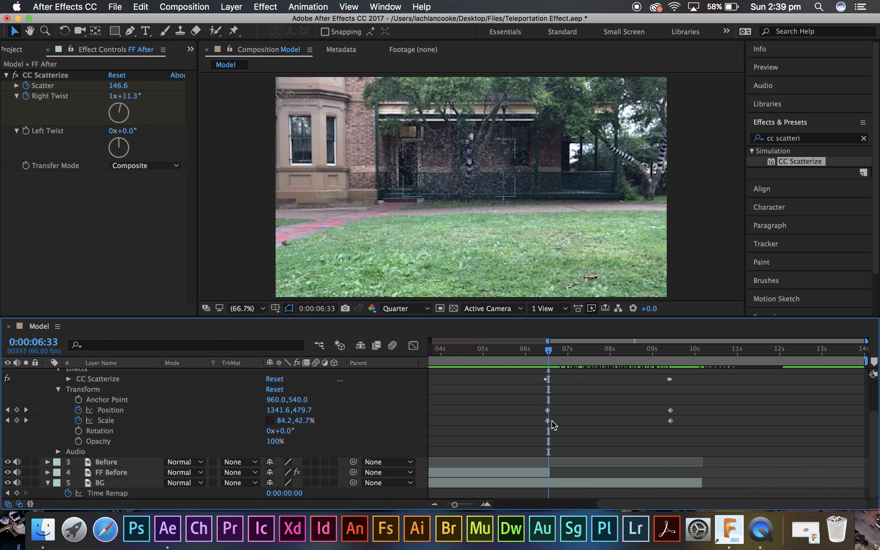
{"action": "scroll", "coordinate": [552, 425], "scroll_direction": "up", "scroll_amount": 4}
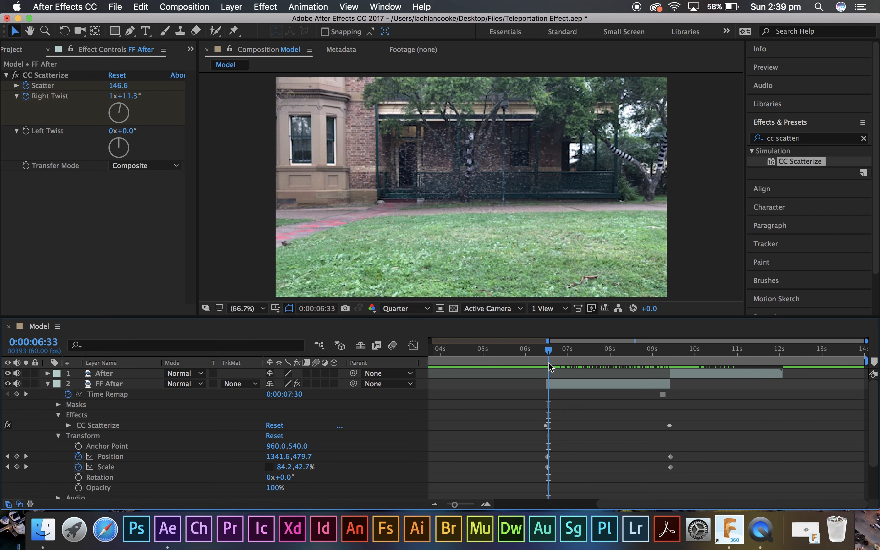
{"action": "left_click_drag", "start_coordinate": [548, 358], "coordinate": [544, 360]}
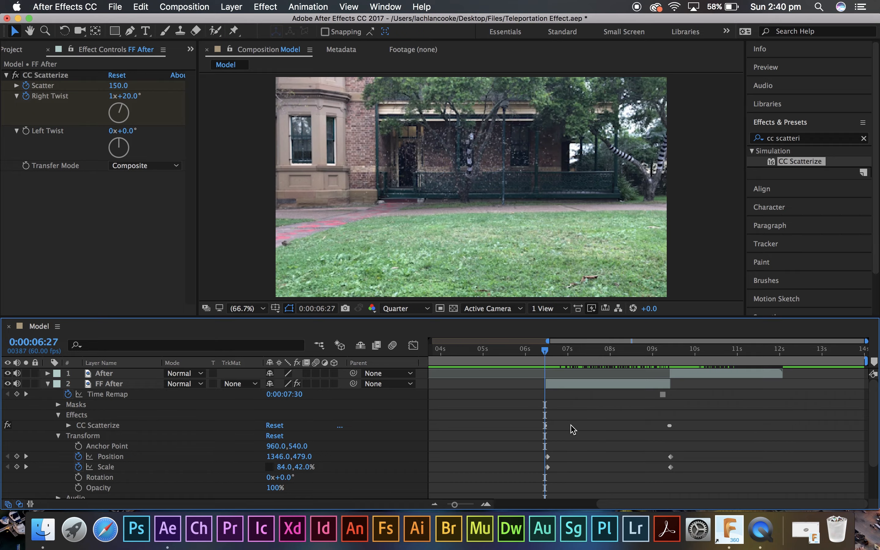
{"action": "left_click_drag", "start_coordinate": [576, 387], "coordinate": [620, 376]}
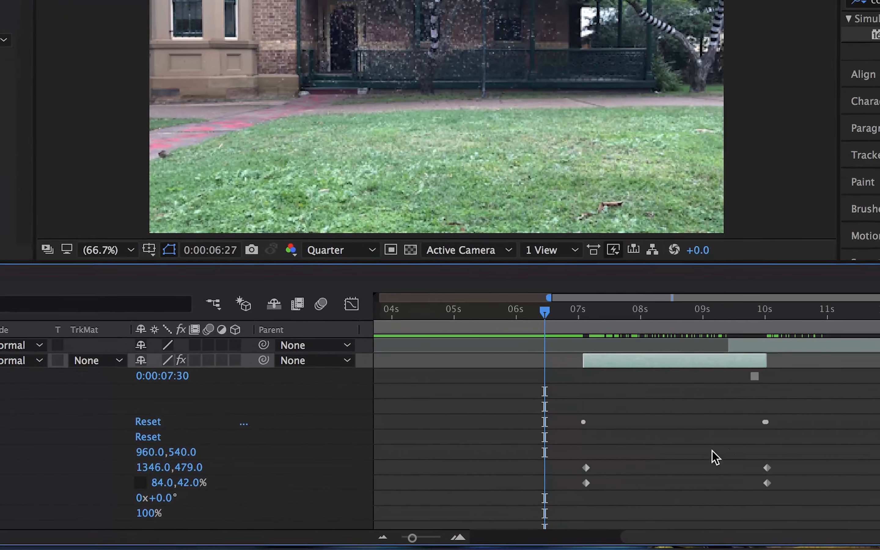
{"action": "left_click", "coordinate": [748, 425]}
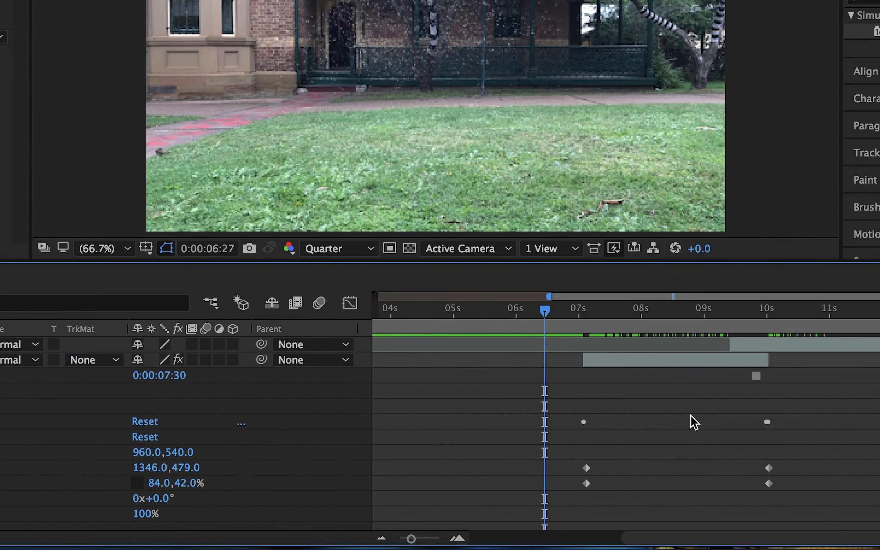
{"action": "key", "text": "bracketleft"}
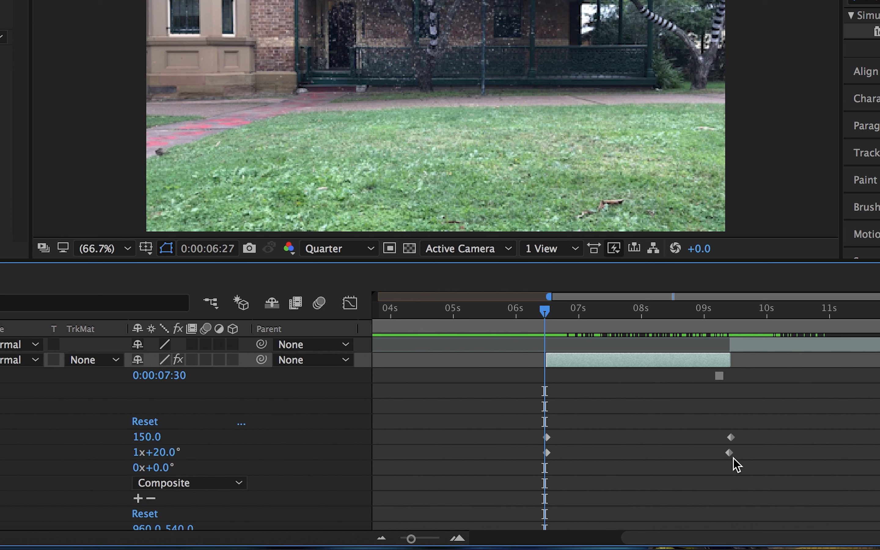
Move FF After's last Right Twist keyframe slightly later to line up with the last Scatter keyframe
{"action": "left_click_drag", "start_coordinate": [730, 454], "coordinate": [732, 454]}
{"action": "scroll", "coordinate": [709, 492], "scroll_direction": "down", "scroll_amount": 2}
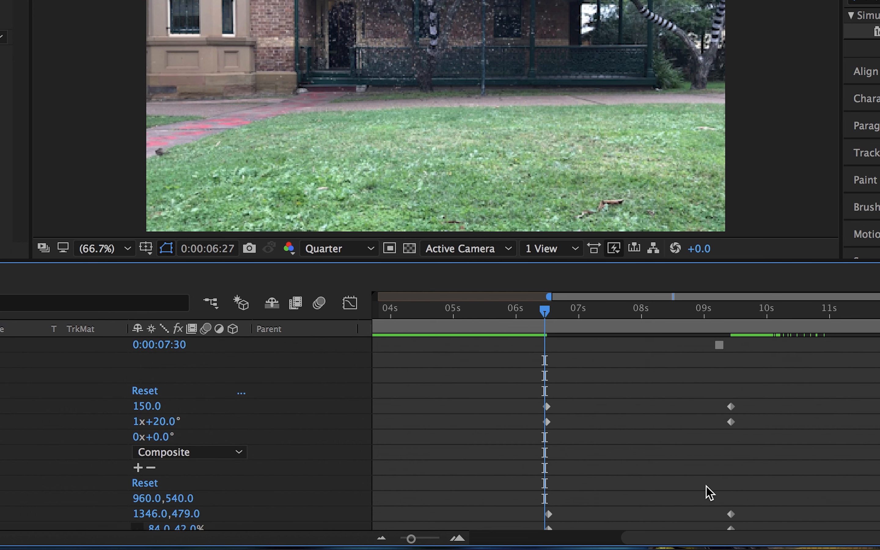
{"action": "scroll", "coordinate": [707, 491], "scroll_direction": "down", "scroll_amount": 4}
{"action": "scroll", "coordinate": [702, 476], "scroll_direction": "up", "scroll_amount": 6}
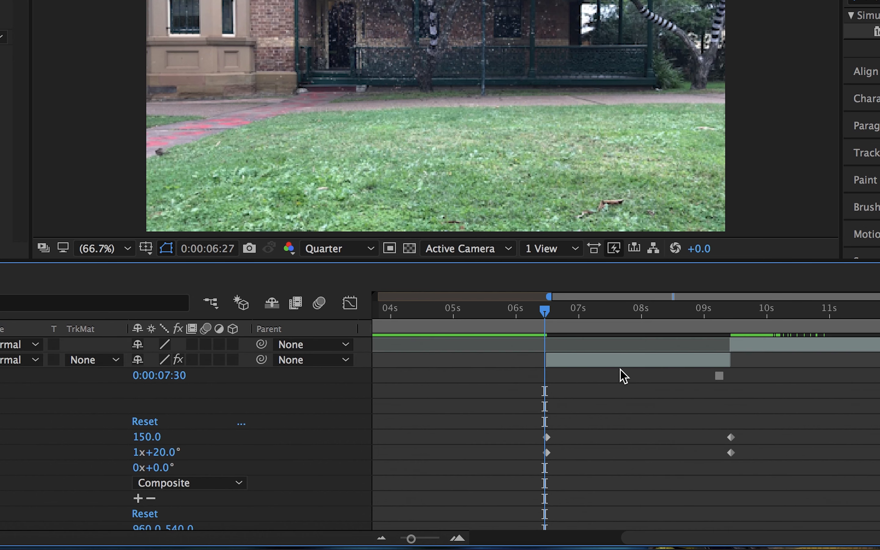
Slide FF After with its keyframes about 0.3 seconds later in the timeline
{"action": "left_click_drag", "start_coordinate": [624, 363], "coordinate": [634, 365]}
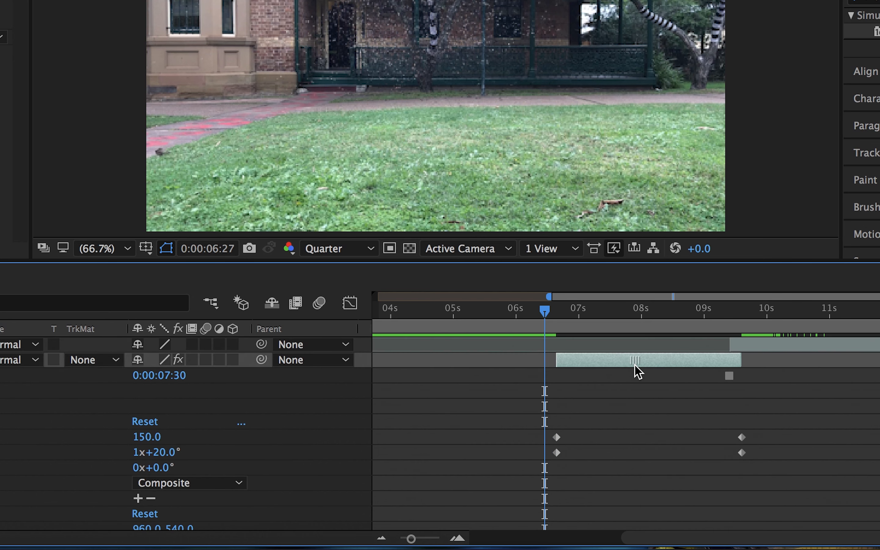
{"action": "scroll", "coordinate": [674, 452], "scroll_direction": "down", "scroll_amount": 9}
{"action": "scroll", "coordinate": [662, 429], "scroll_direction": "up", "scroll_amount": 9}
{"action": "left_click_drag", "start_coordinate": [609, 362], "coordinate": [620, 362]}
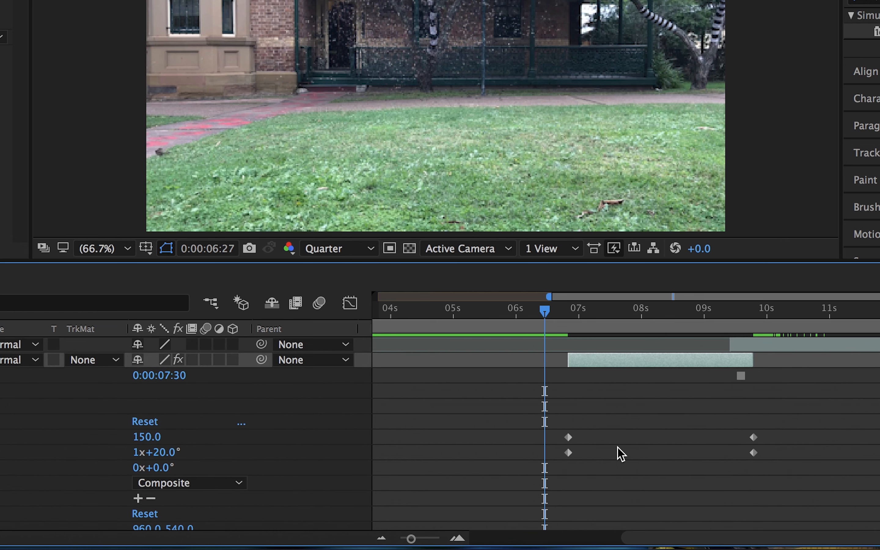
Extend FF Before's end to FF After's first keyframes and extend FF After's start earlier so the two layers overlap
{"action": "scroll", "coordinate": [620, 453], "scroll_direction": "down", "scroll_amount": 9}
{"action": "left_click", "coordinate": [552, 495]}
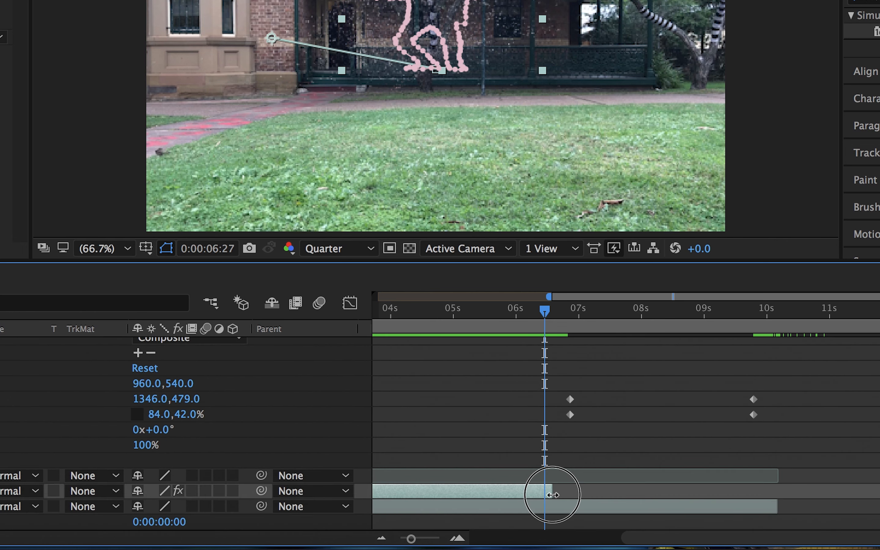
{"action": "left_click_drag", "start_coordinate": [552, 495], "coordinate": [568, 492]}
{"action": "scroll", "coordinate": [599, 469], "scroll_direction": "up", "scroll_amount": 9}
{"action": "left_click", "coordinate": [569, 367]}
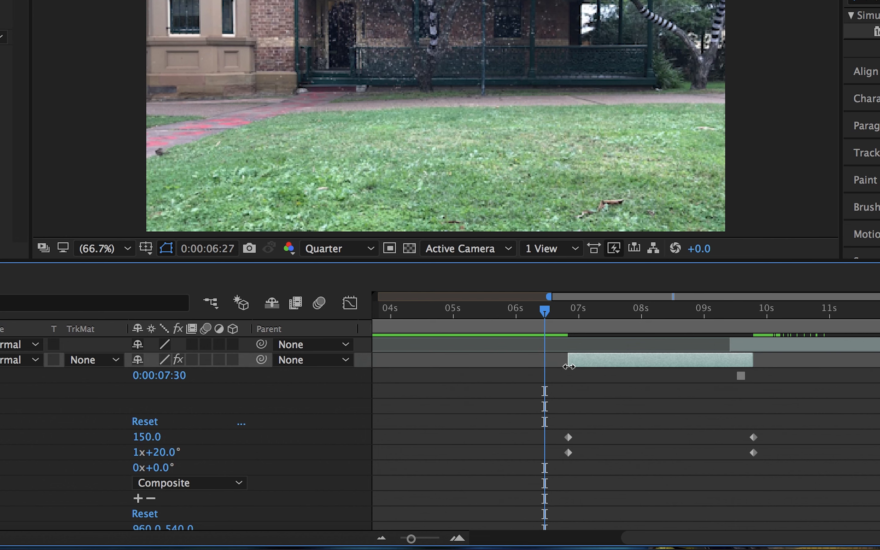
{"action": "left_click_drag", "start_coordinate": [568, 366], "coordinate": [559, 367]}
{"action": "scroll", "coordinate": [568, 392], "scroll_direction": "down", "scroll_amount": 9}
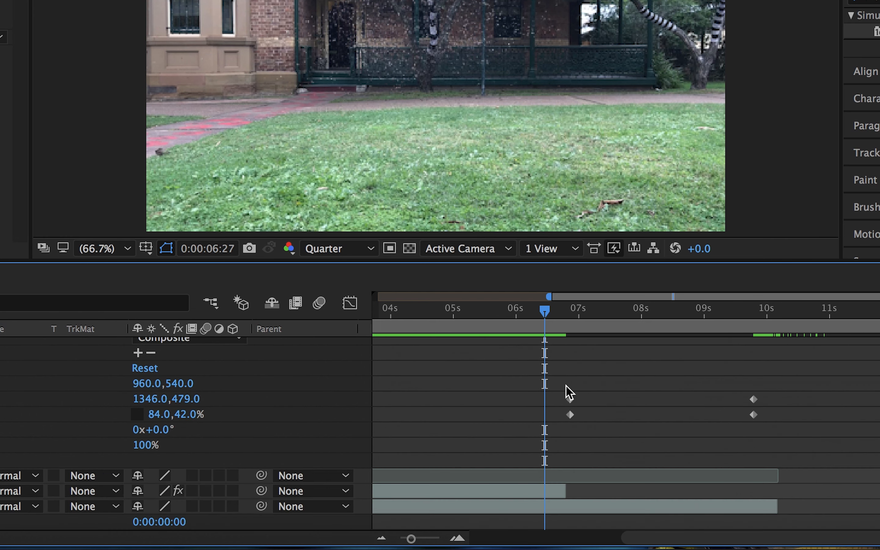
{"action": "scroll", "coordinate": [566, 473], "scroll_direction": "up", "scroll_amount": 8}
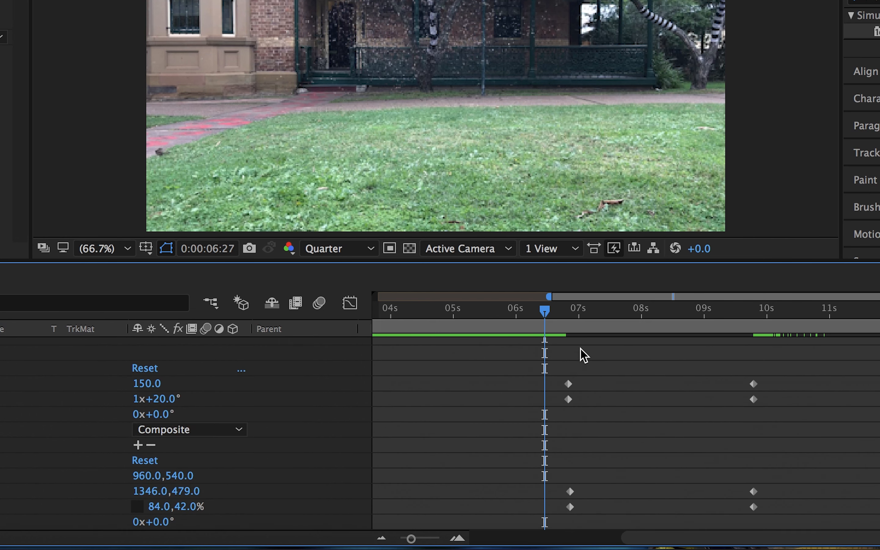
Scrub between 0:00:06:15 and 0:00:06:53 to examine the overlap and compare FF Before's and FF After's Position, Scale and Scatterize keyframes
{"action": "left_click_drag", "start_coordinate": [558, 344], "coordinate": [532, 338]}
{"action": "scroll", "coordinate": [582, 472], "scroll_direction": "down", "scroll_amount": 5}
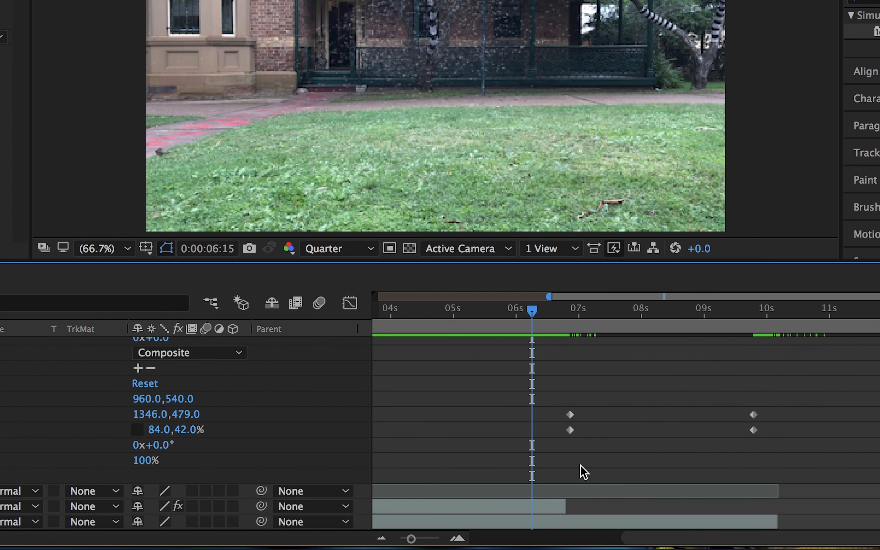
{"action": "scroll", "coordinate": [193, 487], "scroll_direction": "down", "scroll_amount": 5}
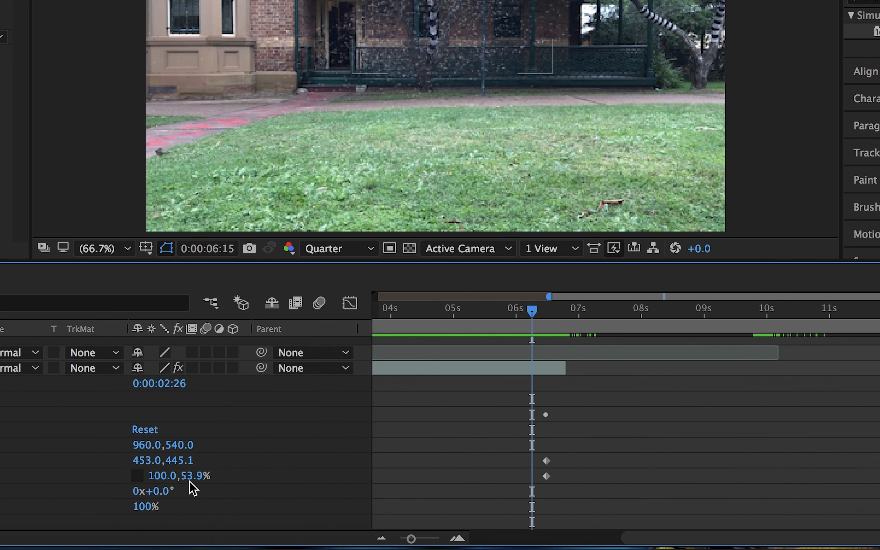
{"action": "left_click_drag", "start_coordinate": [534, 320], "coordinate": [569, 325]}
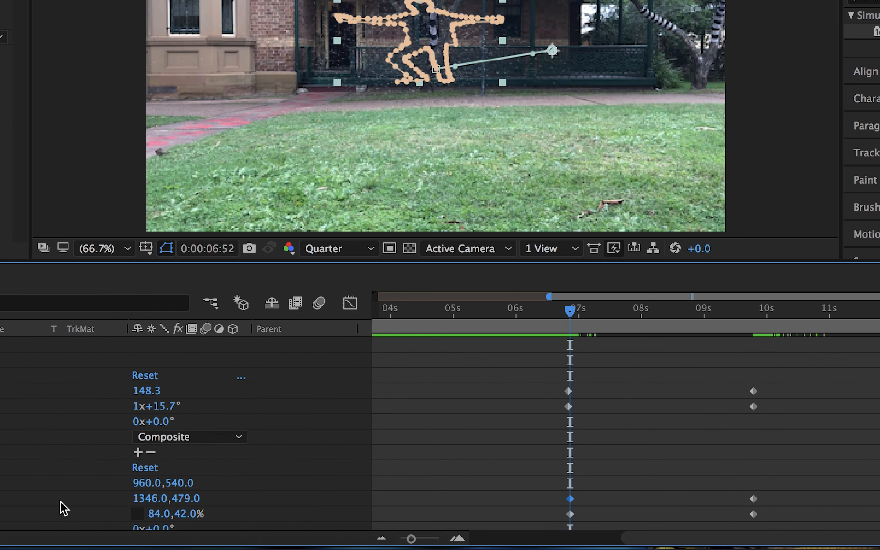
{"action": "scroll", "coordinate": [177, 496], "scroll_direction": "down", "scroll_amount": 5}
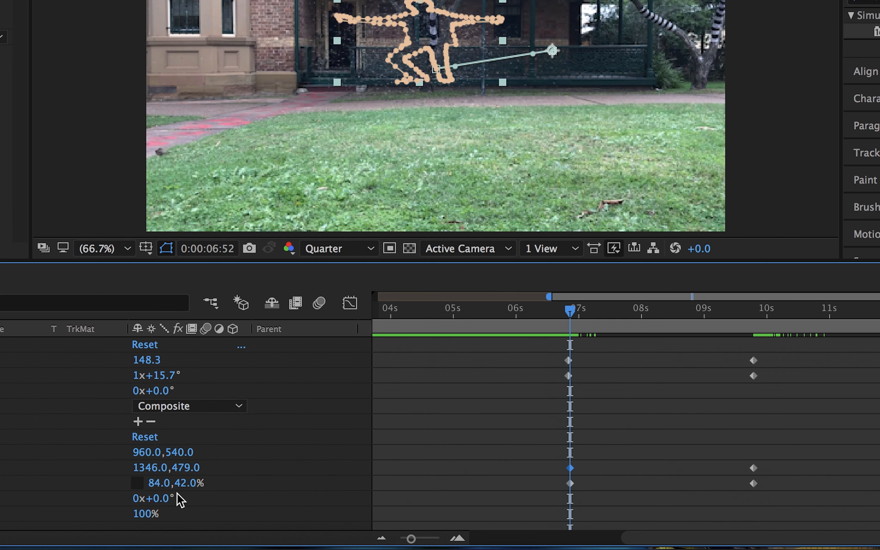
{"action": "scroll", "coordinate": [570, 477], "scroll_direction": "up", "scroll_amount": 4}
{"action": "left_click", "coordinate": [615, 464]}
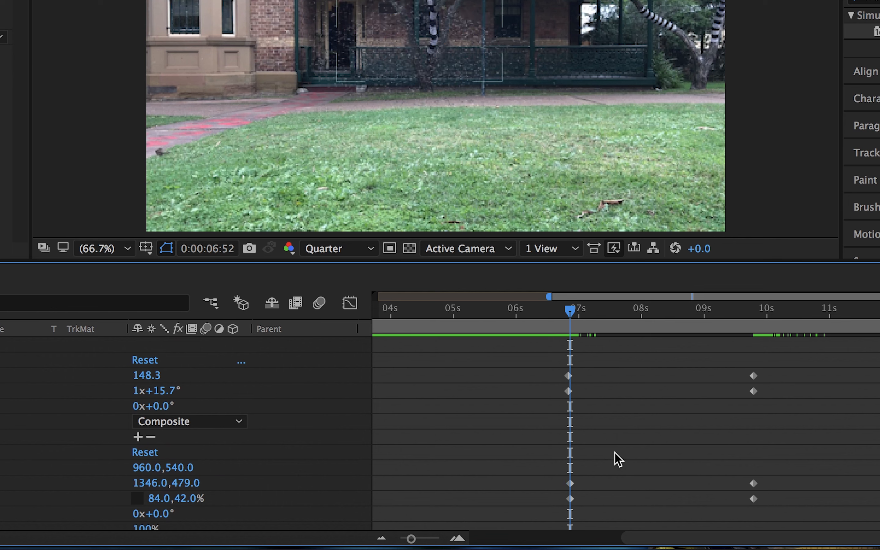
{"action": "scroll", "coordinate": [614, 460], "scroll_direction": "down", "scroll_amount": 4}
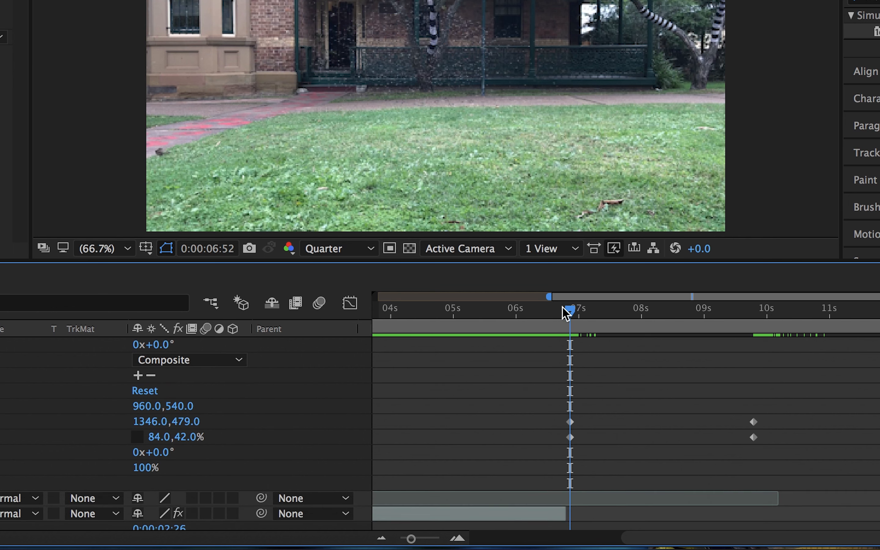
{"action": "left_click_drag", "start_coordinate": [570, 311], "coordinate": [567, 358]}
{"action": "scroll", "coordinate": [623, 364], "scroll_direction": "down", "scroll_amount": 5}
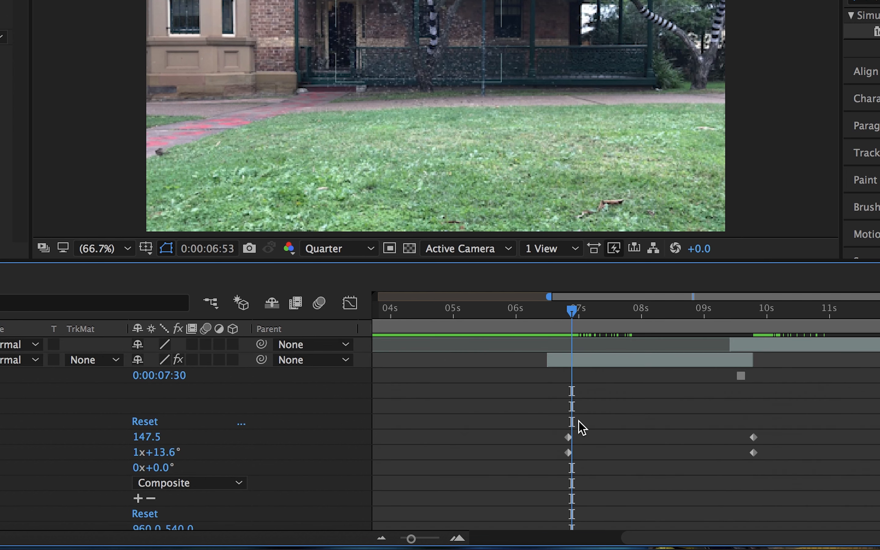
At 0:00:06:33, set FF After's Scale to 99.2, 47.9% and its Position to 1532.0, 455.0 to line up with FF Before's particles
{"action": "left_click", "coordinate": [568, 438]}
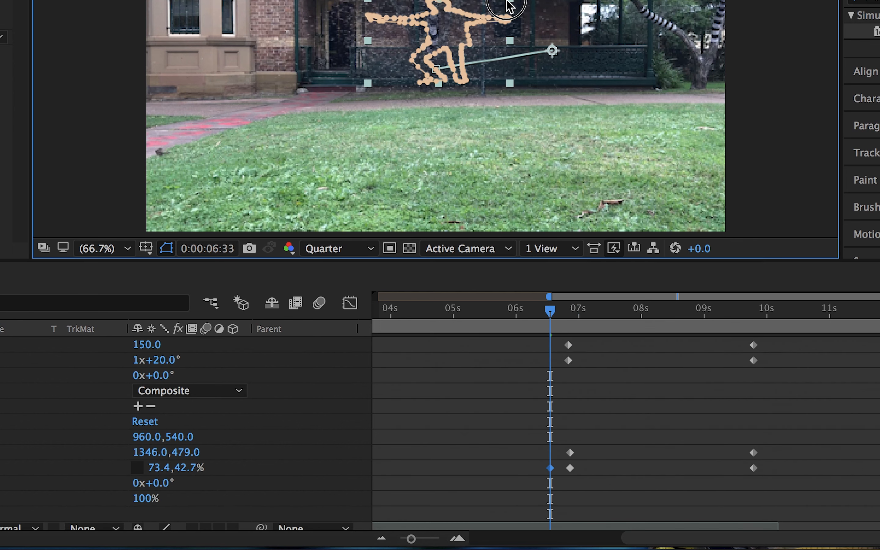
{"action": "left_click_drag", "start_coordinate": [507, 4], "coordinate": [493, 1]}
{"action": "left_click", "coordinate": [441, 21]}
{"action": "left_click", "coordinate": [457, 58]}
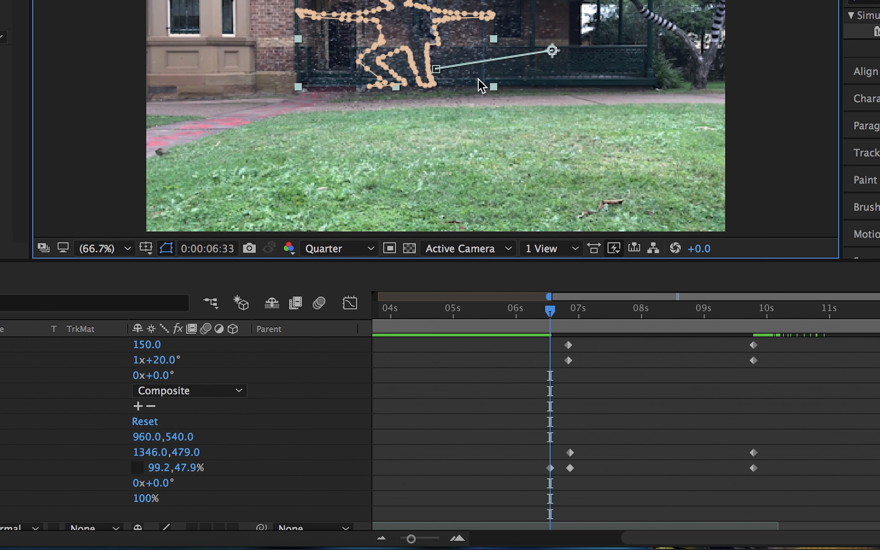
{"action": "left_click_drag", "start_coordinate": [469, 55], "coordinate": [480, 49]}
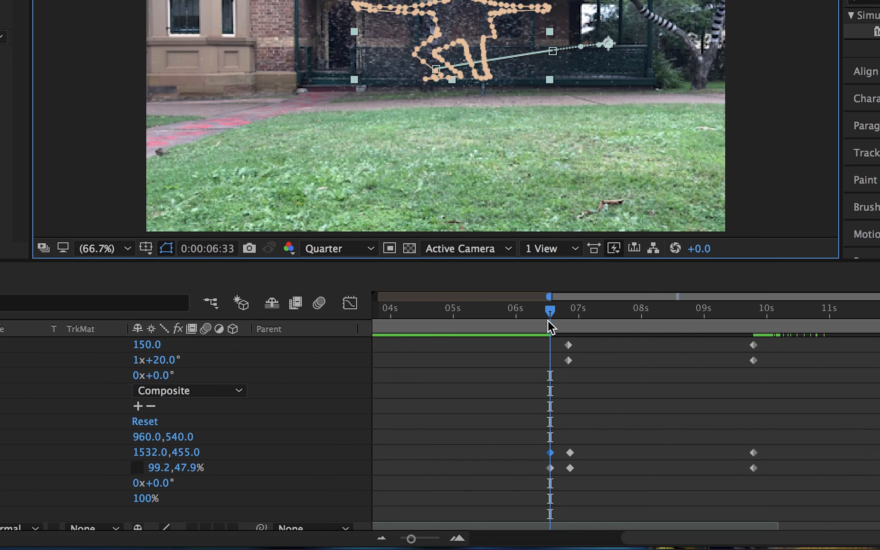
Delete FF After's middle Position and Scale keyframes, just after 0:00:06:39
{"action": "mouse_move", "coordinate": [550, 313]}
{"action": "left_mouse_down"}
{"action": "mouse_move", "coordinate": [605, 334]}
{"action": "mouse_move", "coordinate": [557, 322]}
{"action": "left_mouse_up"}
{"action": "left_click", "coordinate": [570, 453]}
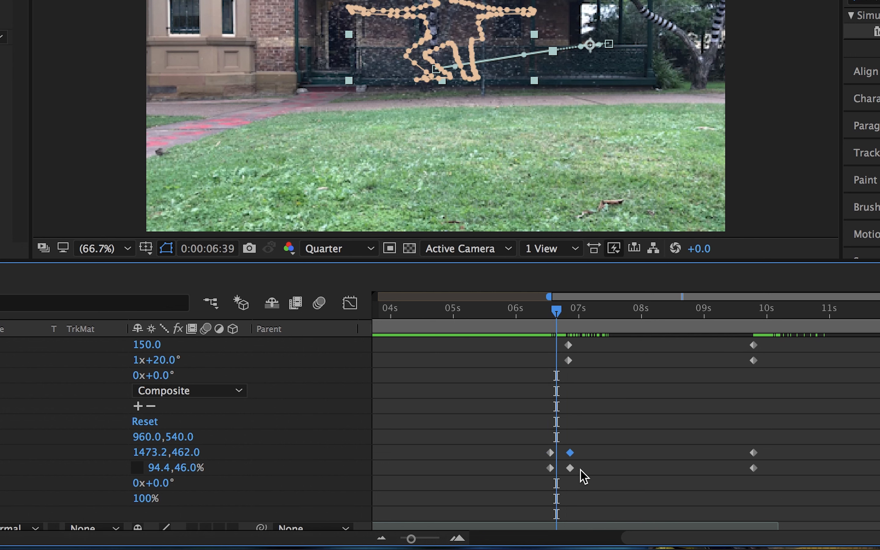
{"action": "left_click", "coordinate": [570, 471]}
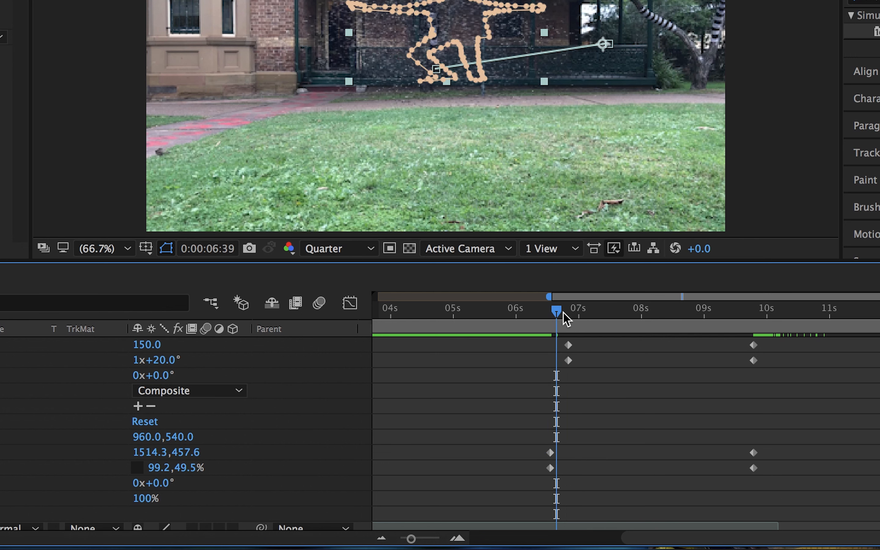
Scrub around 0:00:06:30 and play the composition from the start to examine the transition between FF Before and FF After
{"action": "left_click_drag", "start_coordinate": [565, 319], "coordinate": [687, 377]}
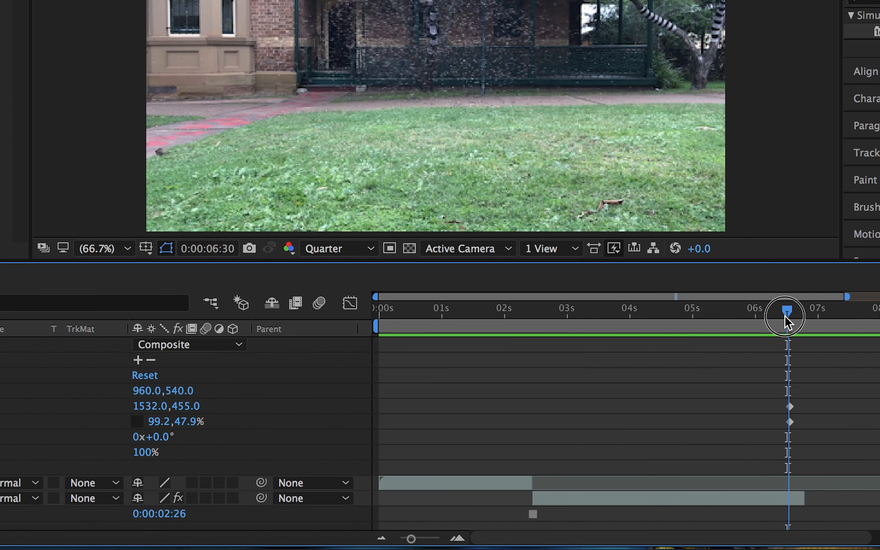
{"action": "left_click_drag", "start_coordinate": [786, 314], "coordinate": [788, 317]}
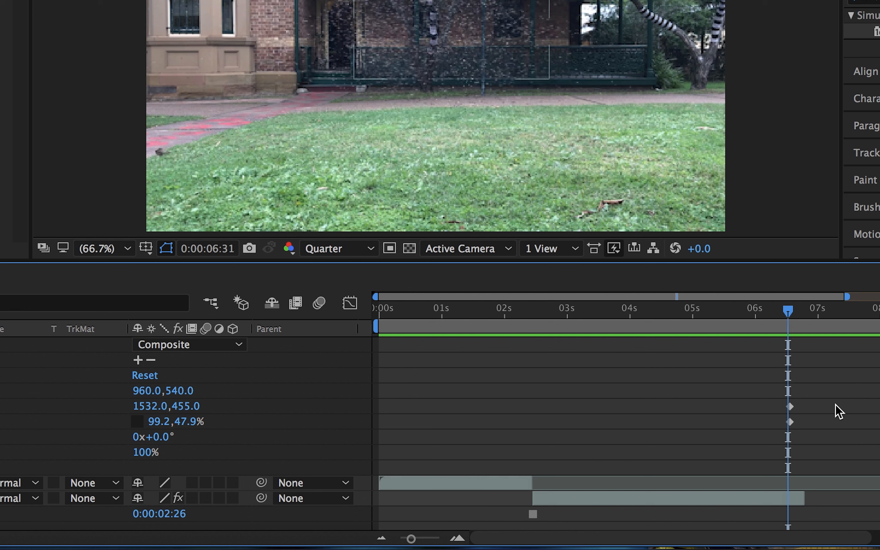
{"action": "left_click", "coordinate": [790, 407]}
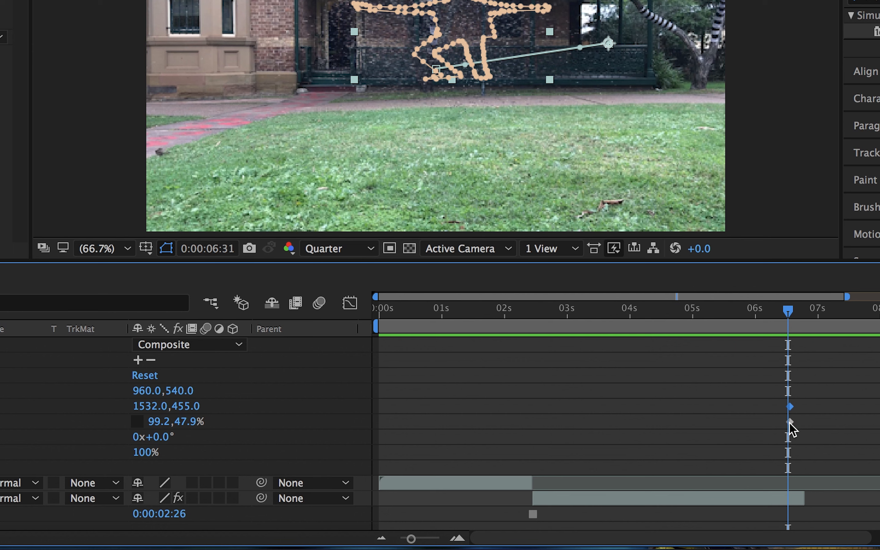
{"action": "left_click", "coordinate": [792, 401]}
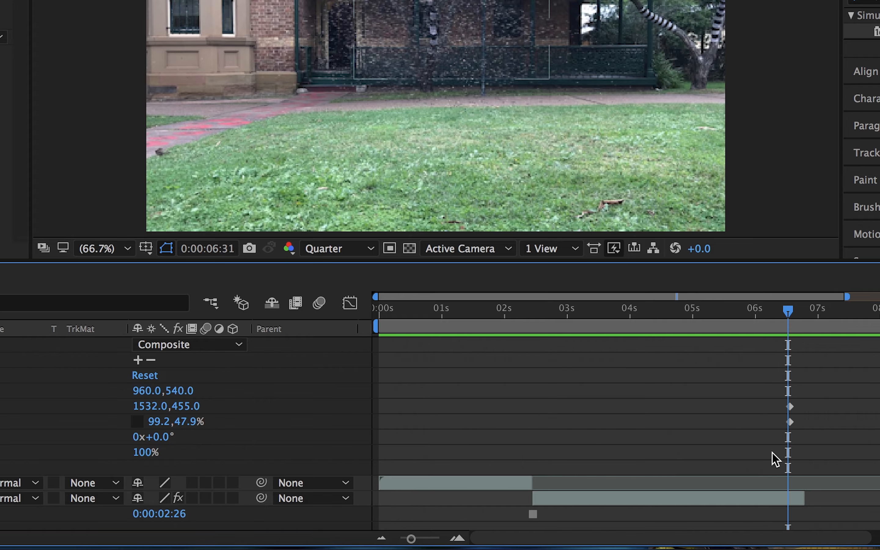
{"action": "left_click", "coordinate": [381, 538]}
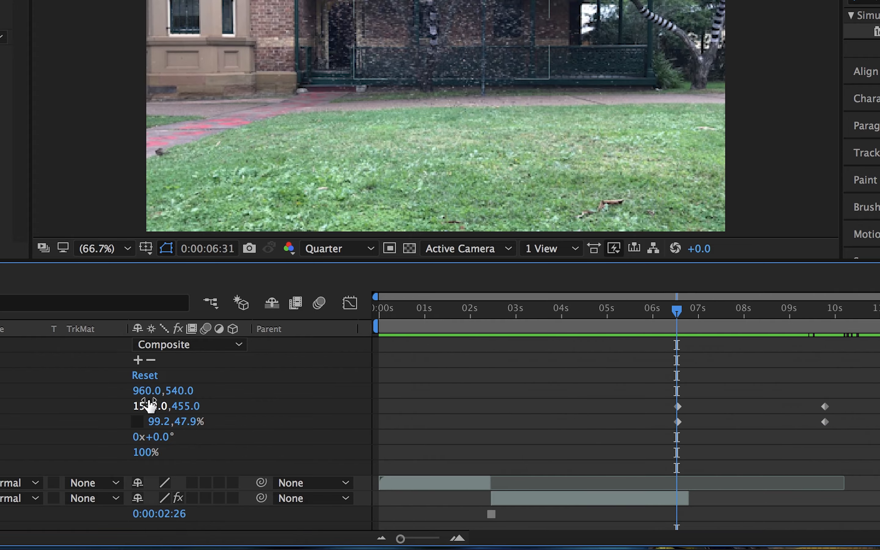
{"action": "scroll", "coordinate": [109, 395], "scroll_direction": "down", "scroll_amount": 5}
{"action": "scroll", "coordinate": [74, 385], "scroll_direction": "up", "scroll_amount": 10}
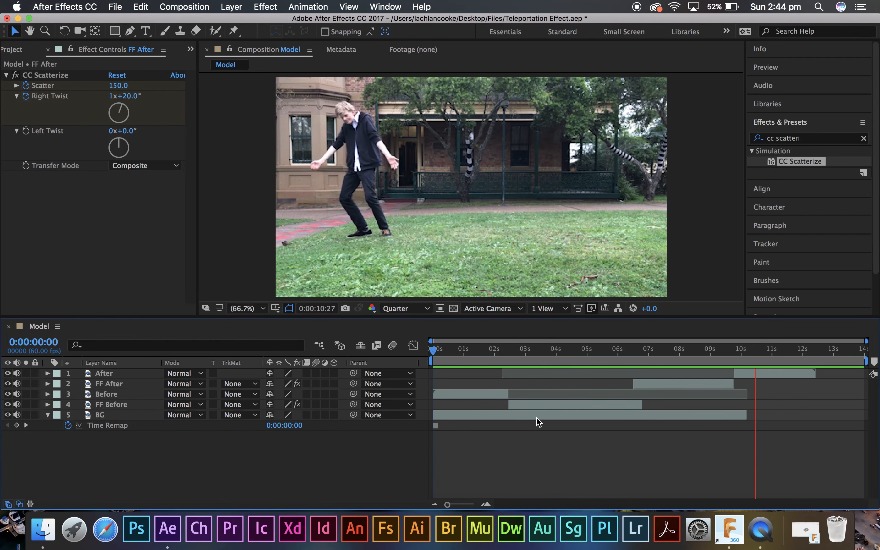
{"action": "key", "text": "space"}
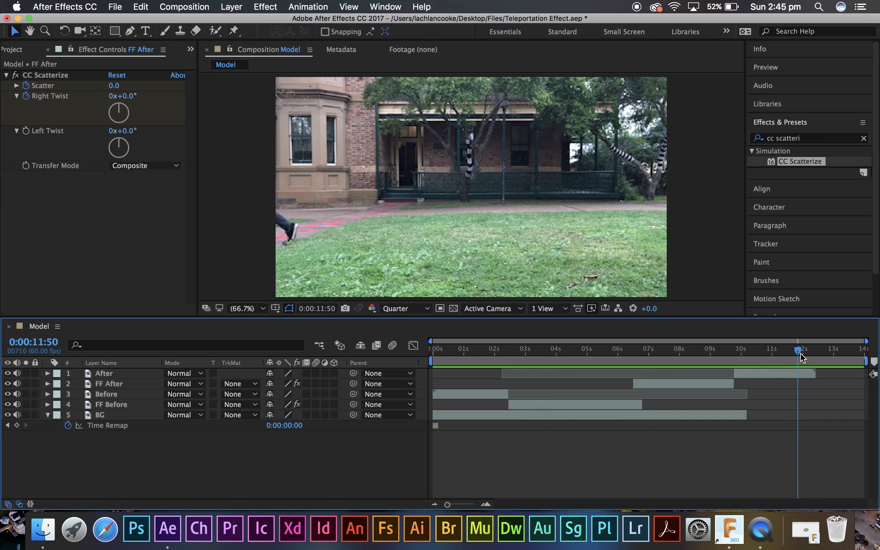
Mute the audio of all five layers in the Model composition
{"action": "left_click_drag", "start_coordinate": [798, 350], "coordinate": [478, 361]}
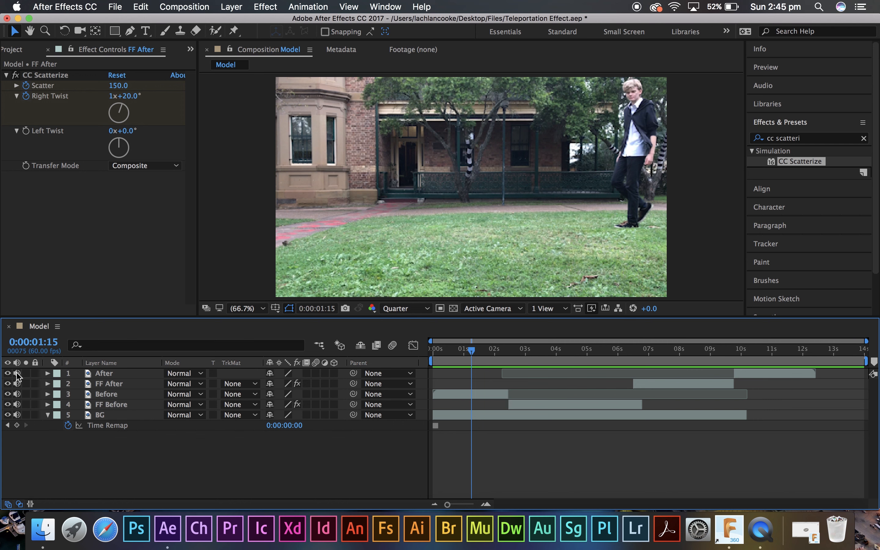
{"action": "left_click_drag", "start_coordinate": [17, 384], "coordinate": [17, 405]}
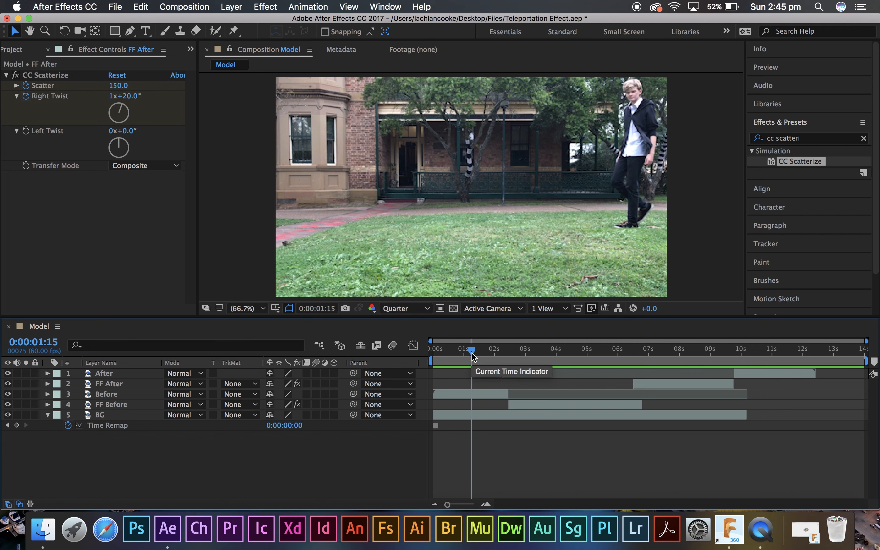
Fade out FF Before with an Opacity keyframe of 100% at 0:00:06:10 and another of 0% at 0:00:06:46
{"action": "left_click_drag", "start_coordinate": [472, 356], "coordinate": [633, 370]}
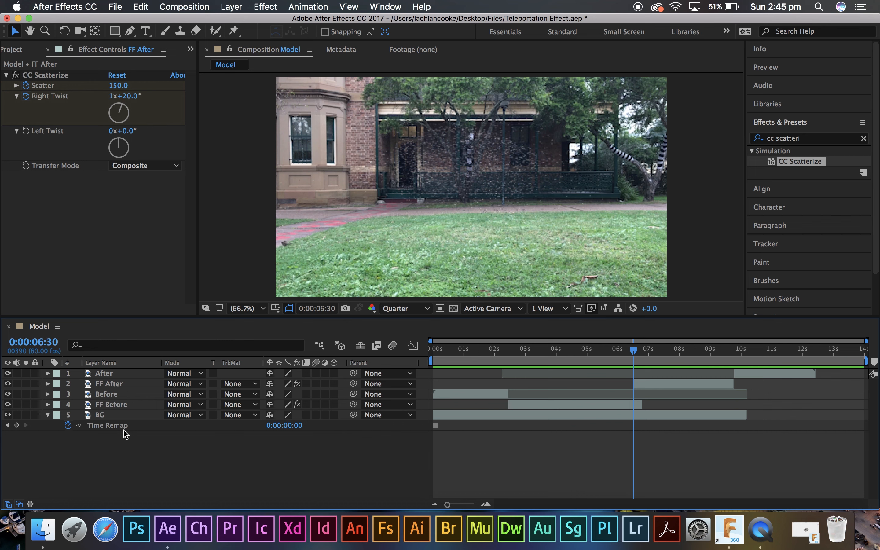
{"action": "left_click", "coordinate": [48, 405]}
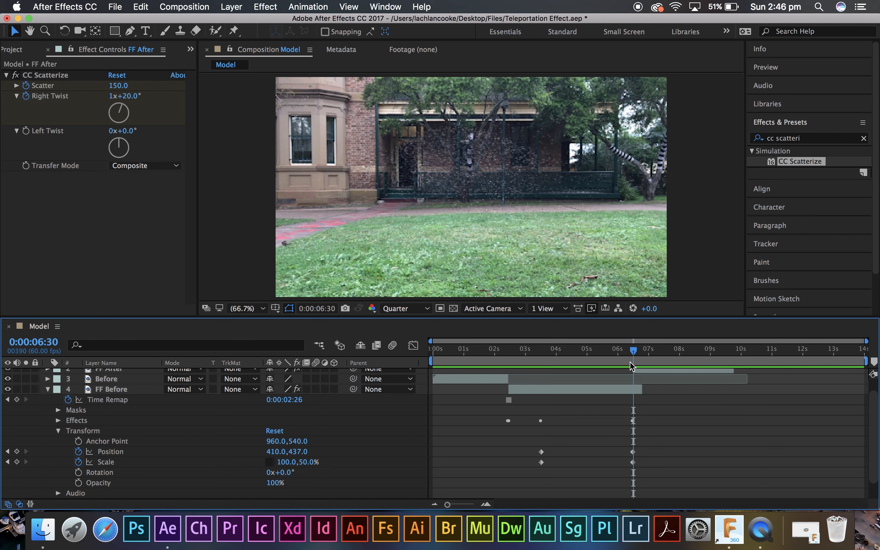
{"action": "left_click_drag", "start_coordinate": [634, 354], "coordinate": [623, 354]}
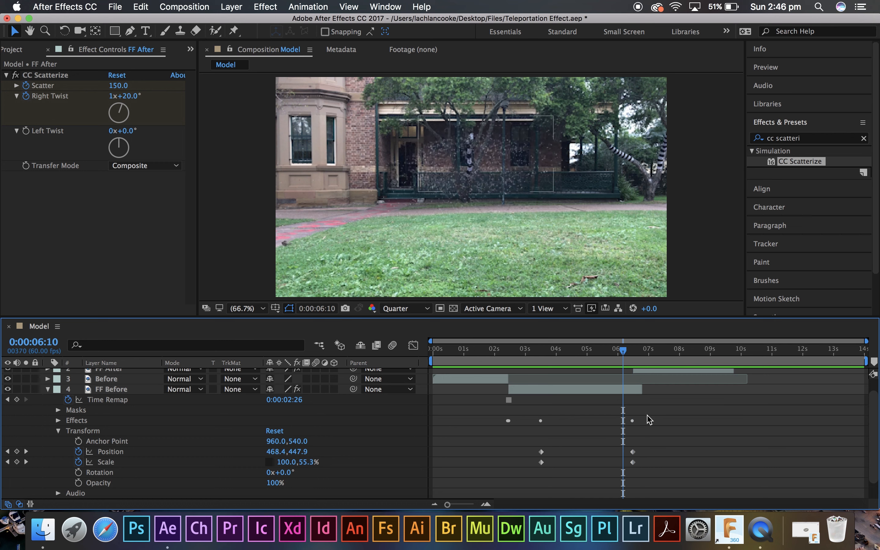
{"action": "scroll", "coordinate": [648, 420], "scroll_direction": "down", "scroll_amount": 2}
{"action": "scroll", "coordinate": [649, 417], "scroll_direction": "up", "scroll_amount": 1}
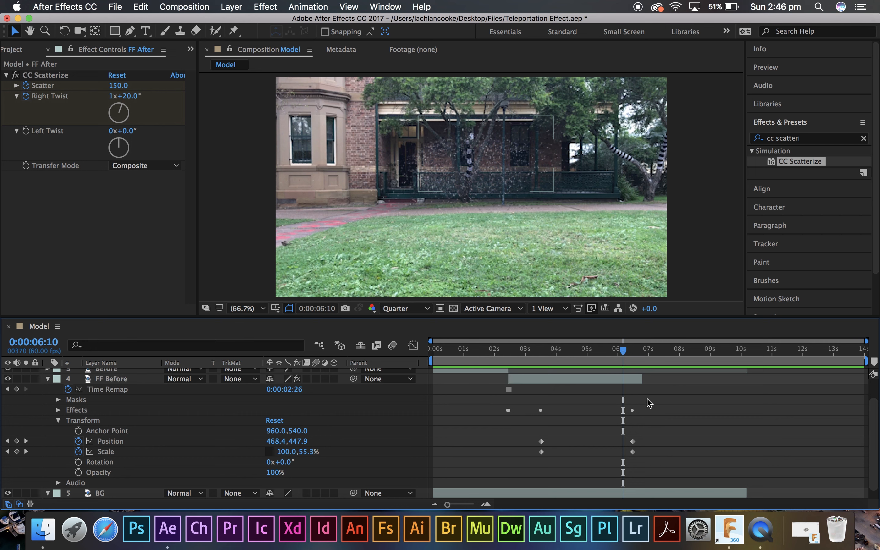
{"action": "mouse_move", "coordinate": [624, 355]}
{"action": "left_mouse_down"}
{"action": "mouse_move", "coordinate": [642, 355]}
{"action": "mouse_move", "coordinate": [623, 361]}
{"action": "left_mouse_up"}
{"action": "scroll", "coordinate": [625, 415], "scroll_direction": "down", "scroll_amount": 1}
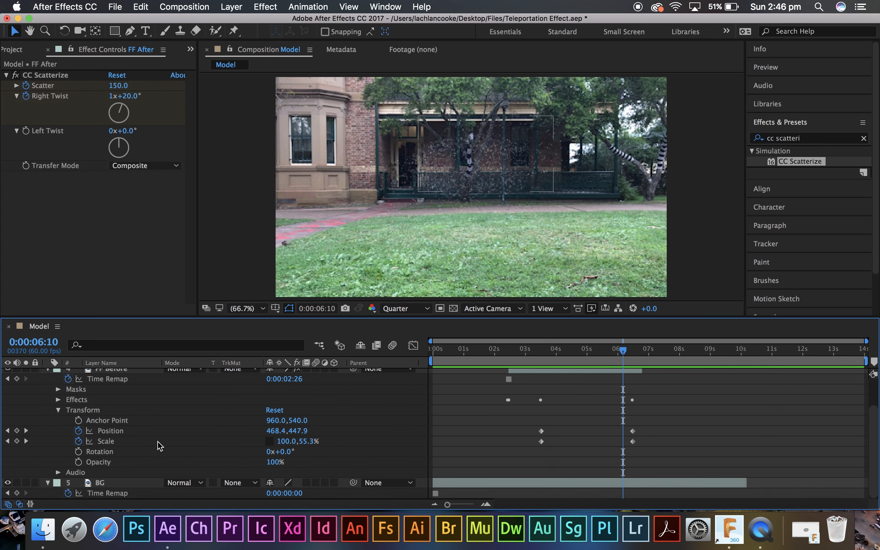
{"action": "left_click", "coordinate": [78, 461]}
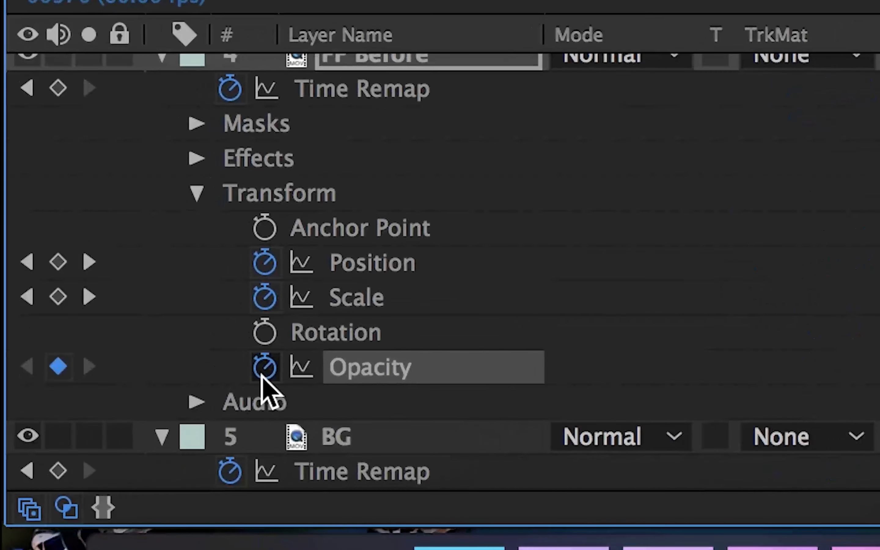
{"action": "left_click_drag", "start_coordinate": [623, 361], "coordinate": [642, 359]}
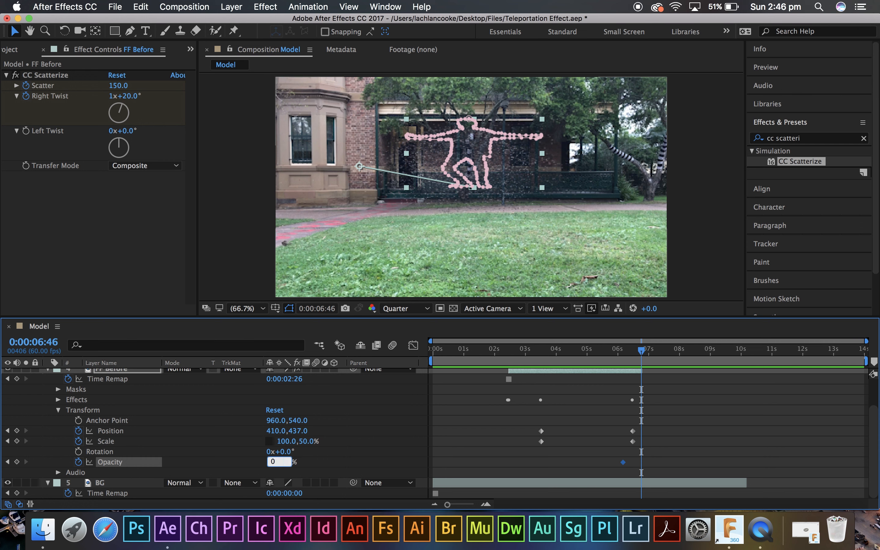
{"action": "key", "text": "Return"}
Collapse FF Before's properties and add an Opacity keyframe of 0% to FF After at 0:00:06:30
{"action": "left_click_drag", "start_coordinate": [653, 351], "coordinate": [633, 366]}
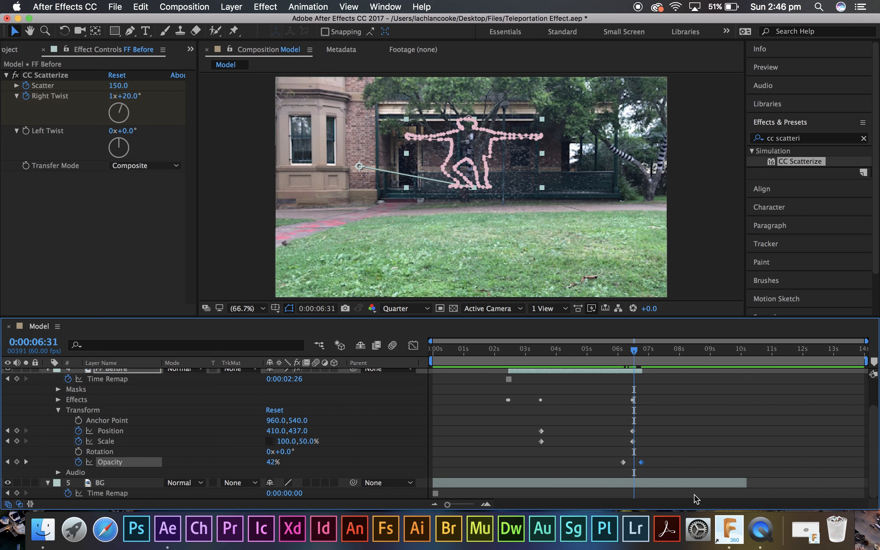
{"action": "scroll", "coordinate": [675, 447], "scroll_direction": "up", "scroll_amount": 3}
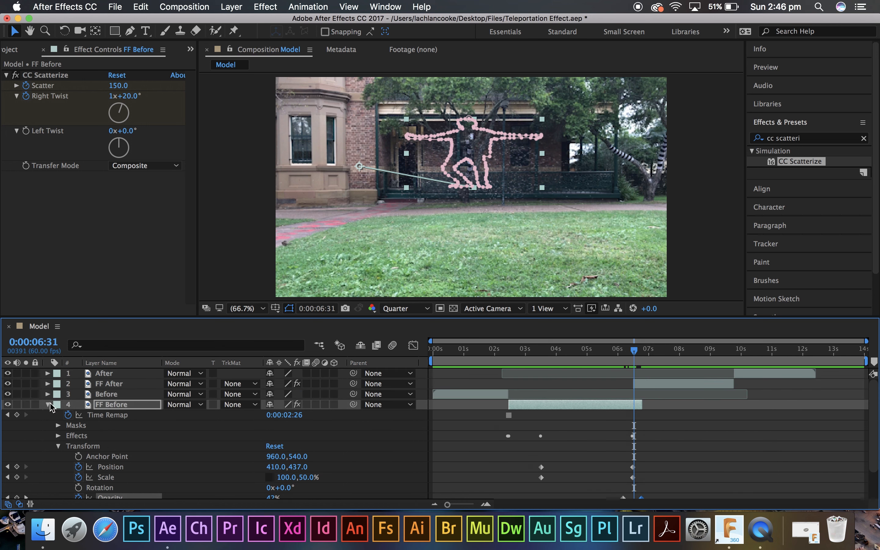
{"action": "left_click", "coordinate": [48, 405]}
{"action": "left_click", "coordinate": [48, 384]}
{"action": "scroll", "coordinate": [647, 392], "scroll_direction": "down", "scroll_amount": 1}
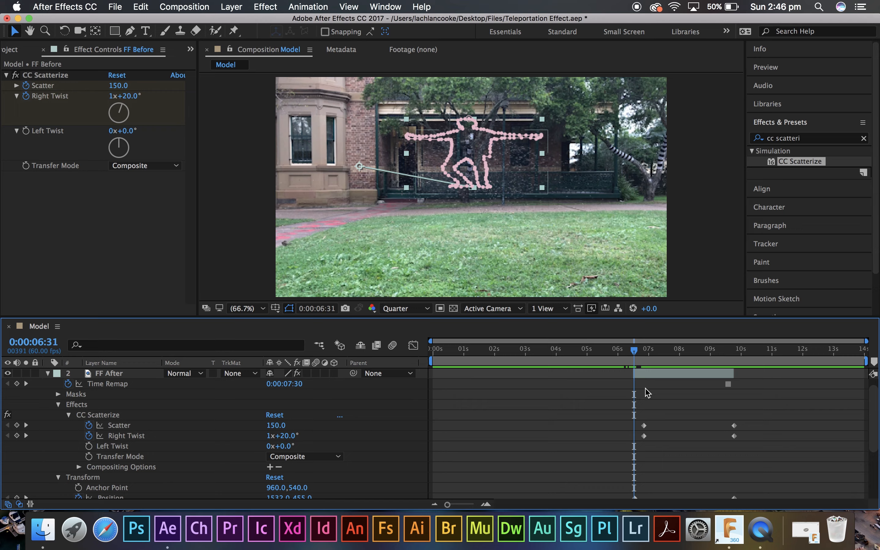
{"action": "left_click", "coordinate": [633, 356]}
{"action": "scroll", "coordinate": [657, 405], "scroll_direction": "up", "scroll_amount": 1}
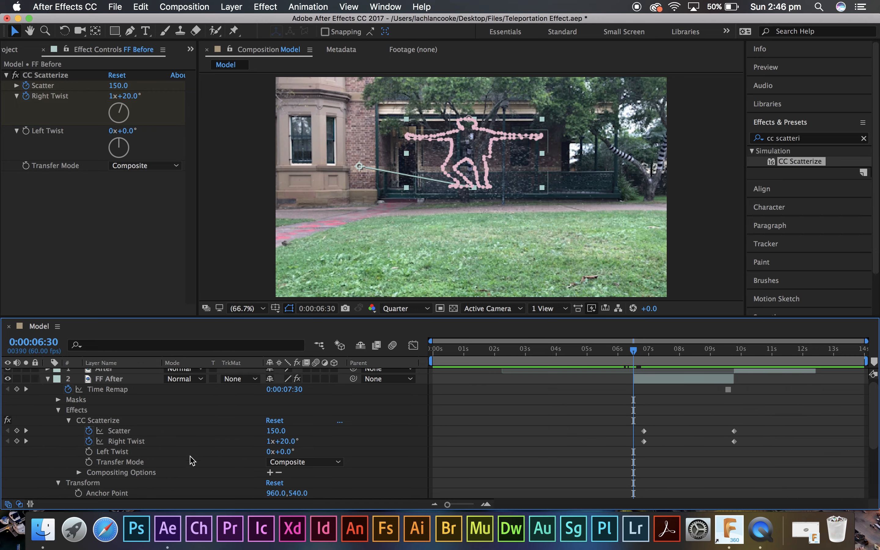
{"action": "scroll", "coordinate": [193, 460], "scroll_direction": "down", "scroll_amount": 5}
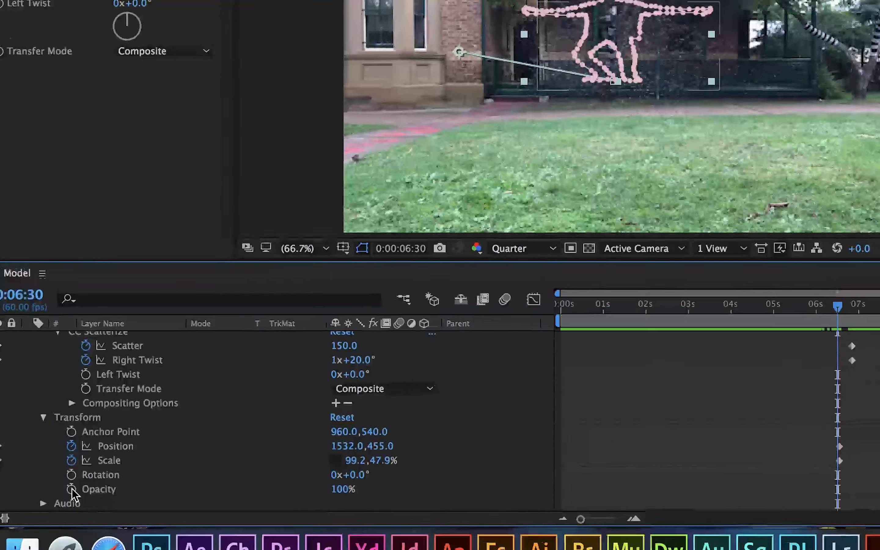
{"action": "left_click", "coordinate": [78, 483]}
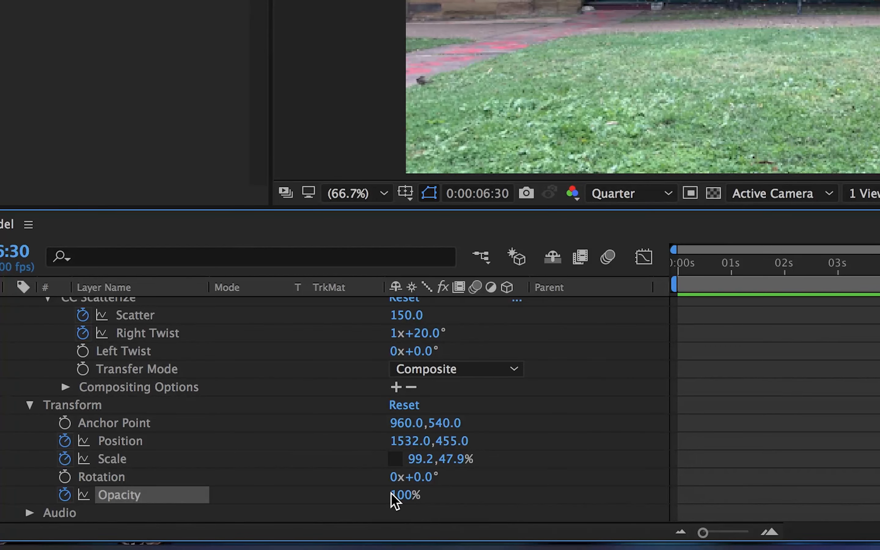
{"action": "left_click", "coordinate": [391, 493]}
{"action": "type", "text": "0"}
{"action": "key", "text": "Return"}
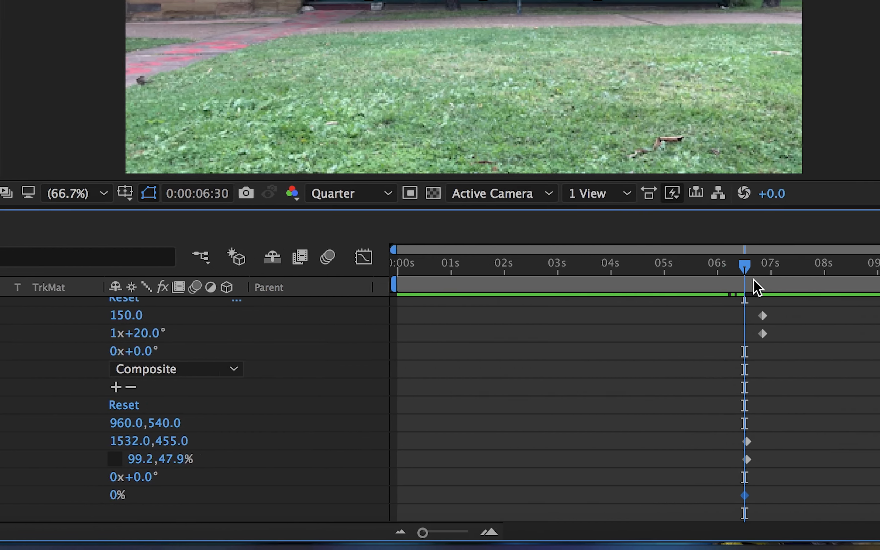
Set FF After's Opacity to 100% at 0:00:06:52, near its first Scatter and Right Twist keyframes
{"action": "left_click_drag", "start_coordinate": [879, 271], "coordinate": [879, 273]}
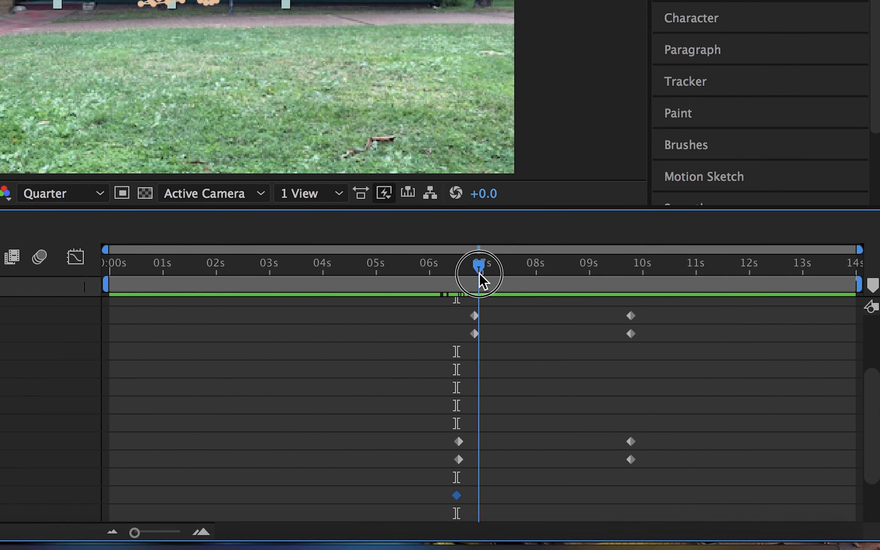
{"action": "left_click_drag", "start_coordinate": [479, 273], "coordinate": [473, 274]}
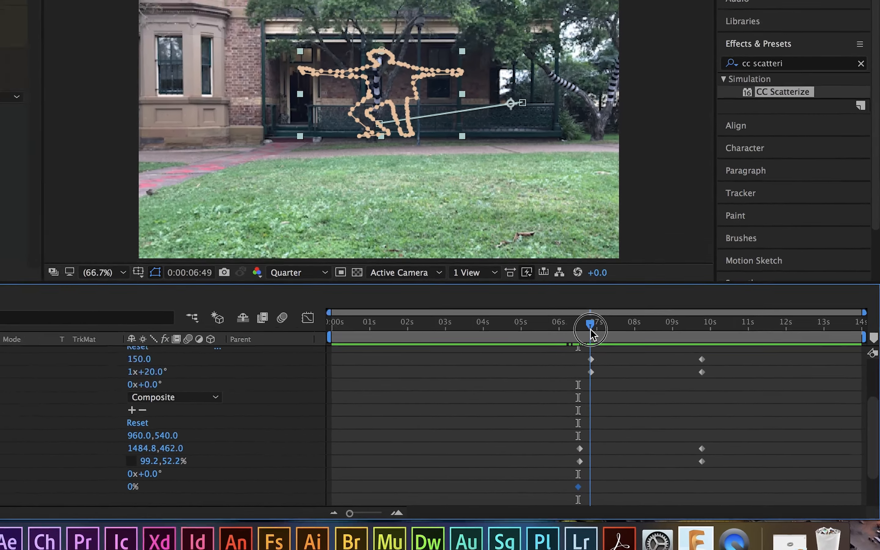
{"action": "left_click_drag", "start_coordinate": [590, 330], "coordinate": [591, 330]}
{"action": "left_click", "coordinate": [126, 492]}
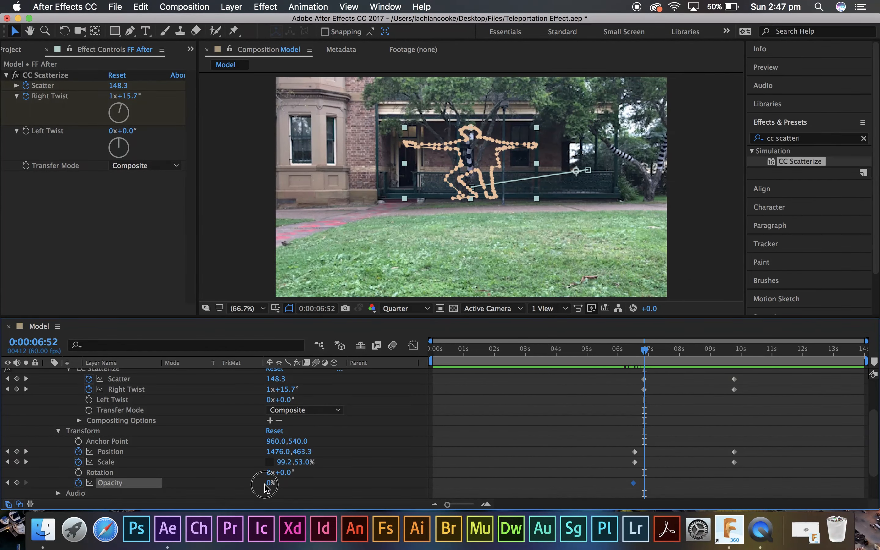
{"action": "left_click", "coordinate": [264, 485]}
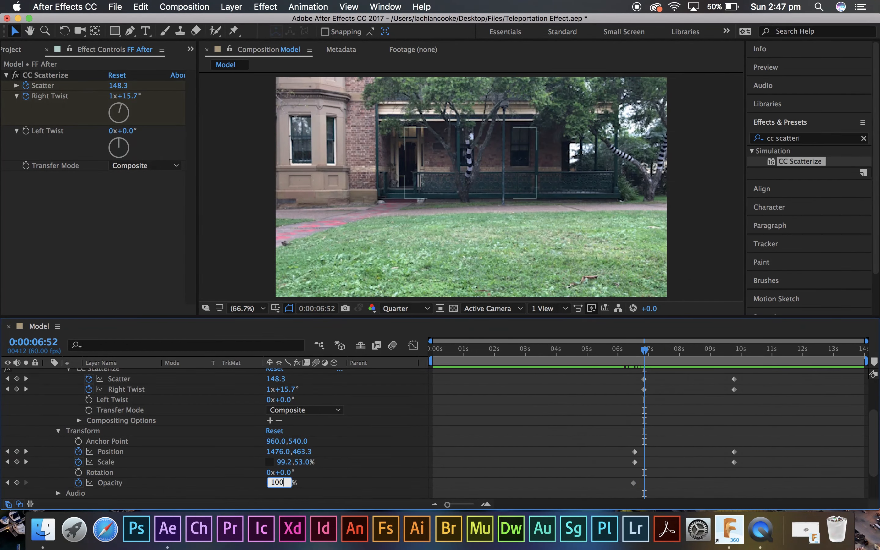
{"action": "type", "text": "100"}
{"action": "key", "text": "Return"}
Scrub through the timeline and play the composition from the start to check the finished teleportation with its opacity fades
{"action": "left_click_drag", "start_coordinate": [646, 358], "coordinate": [568, 358]}
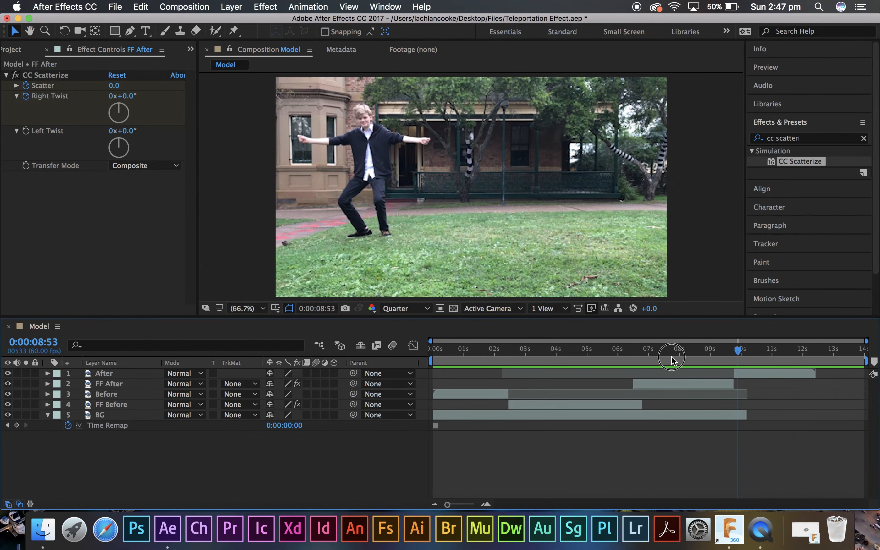
{"action": "key", "text": "Home"}
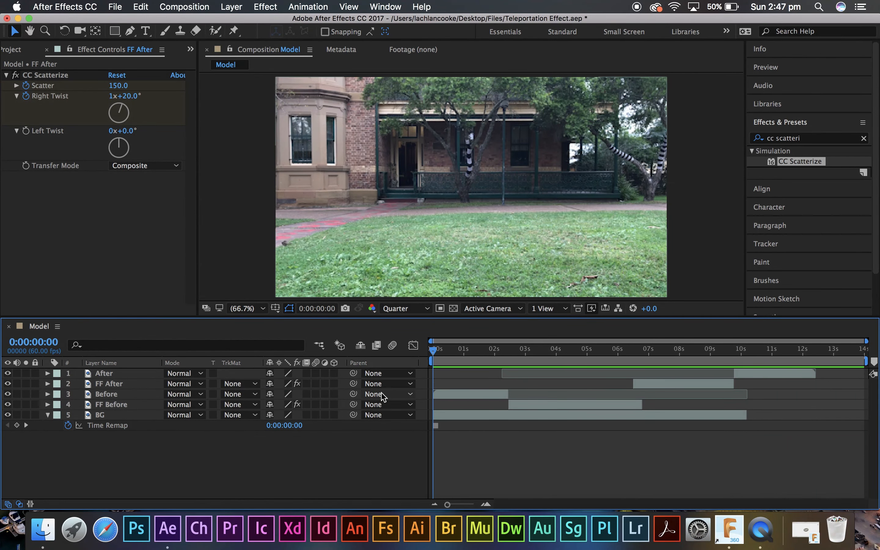
{"action": "key", "text": "space"}
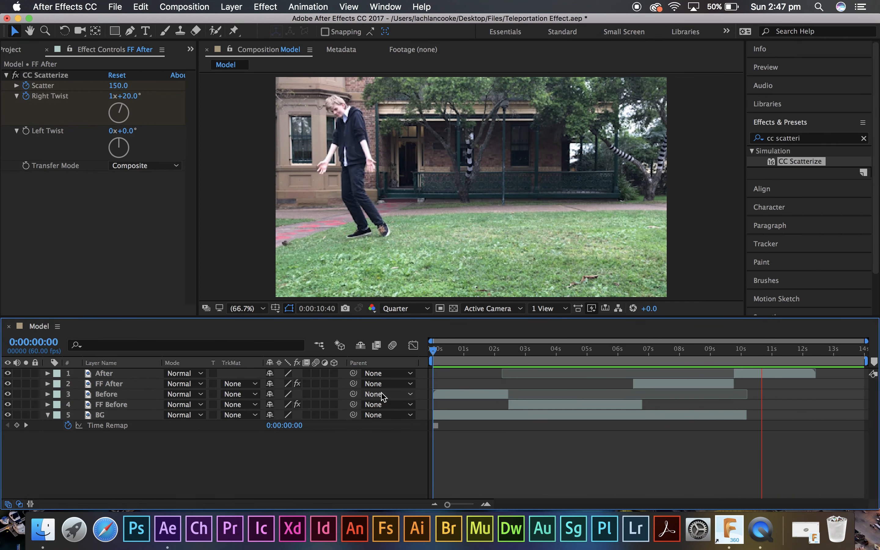
Stop playback and scrub through the handover from FF Before to FF After, between about 0:00:06:18 and 0:00:06:52
{"action": "key", "text": "space"}
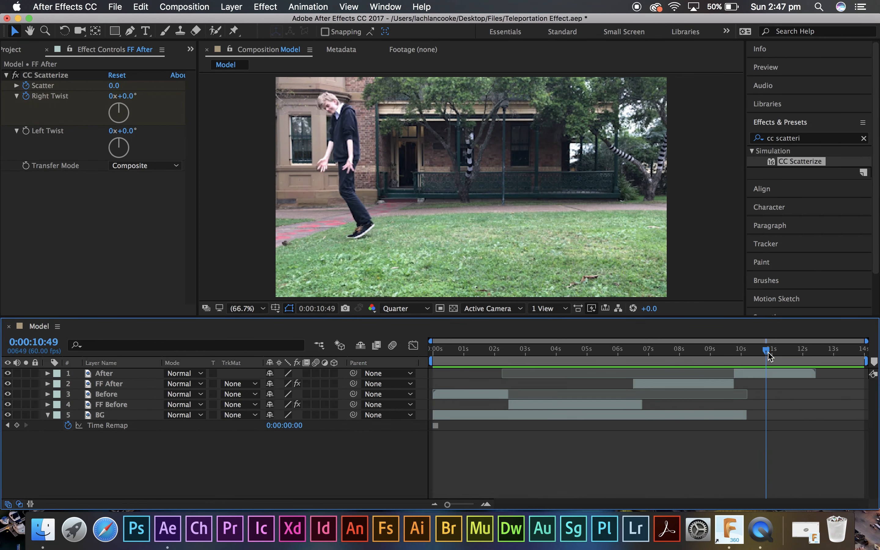
{"action": "left_click_drag", "start_coordinate": [767, 352], "coordinate": [637, 359]}
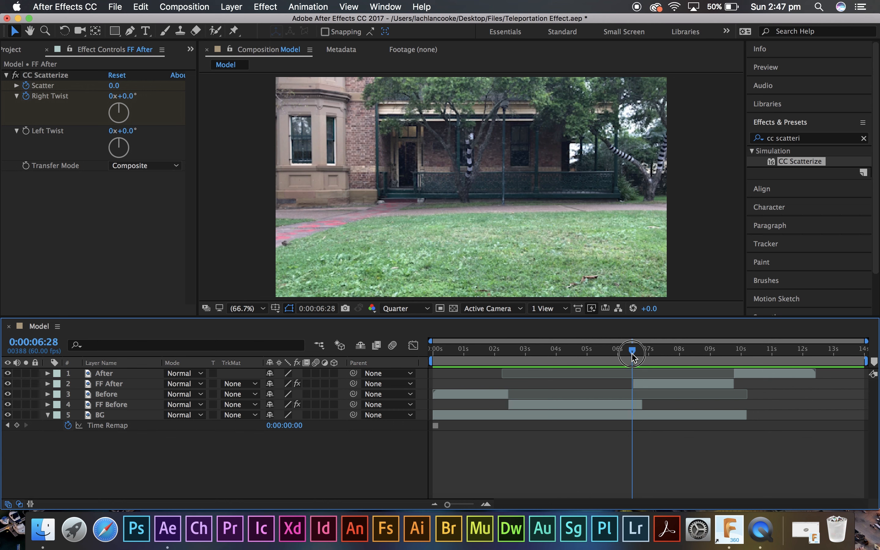
{"action": "left_click_drag", "start_coordinate": [632, 357], "coordinate": [636, 358]}
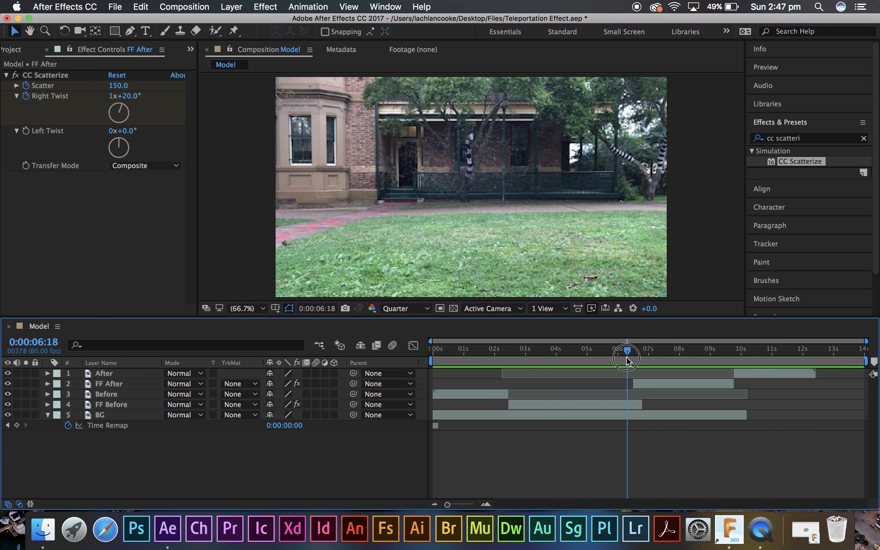
{"action": "left_click_drag", "start_coordinate": [627, 358], "coordinate": [645, 362]}
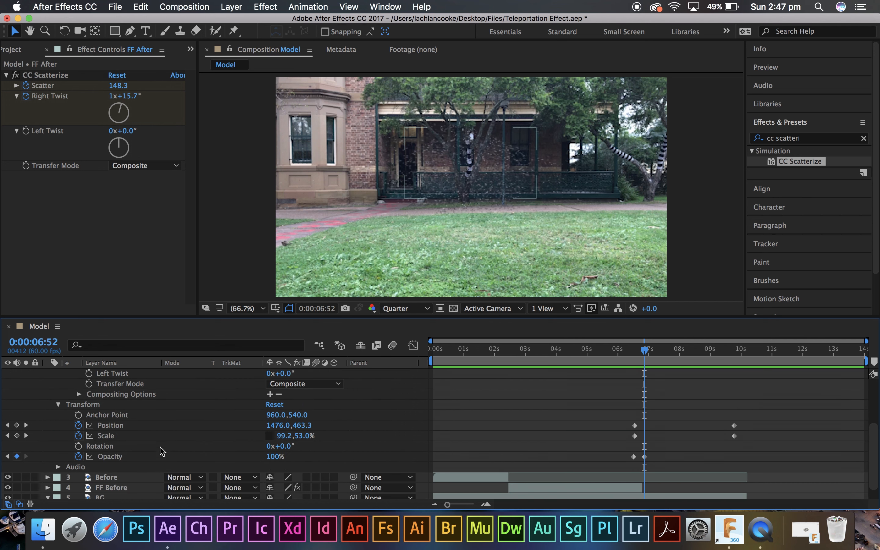
Locate FF After's first Opacity and Position keyframes near 0:00:06:30 and shift the layer's Position at the start of its fade-in
{"action": "scroll", "coordinate": [159, 442], "scroll_direction": "down", "scroll_amount": 2}
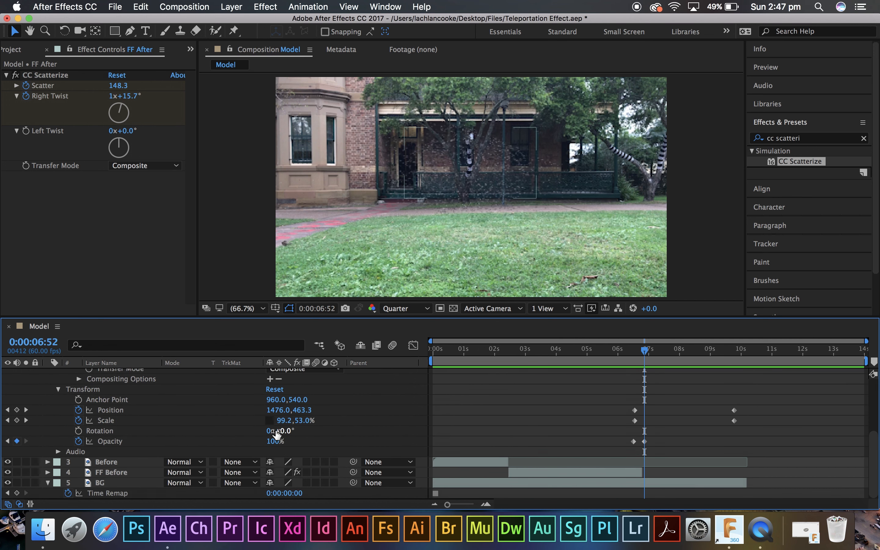
{"action": "left_click", "coordinate": [634, 441]}
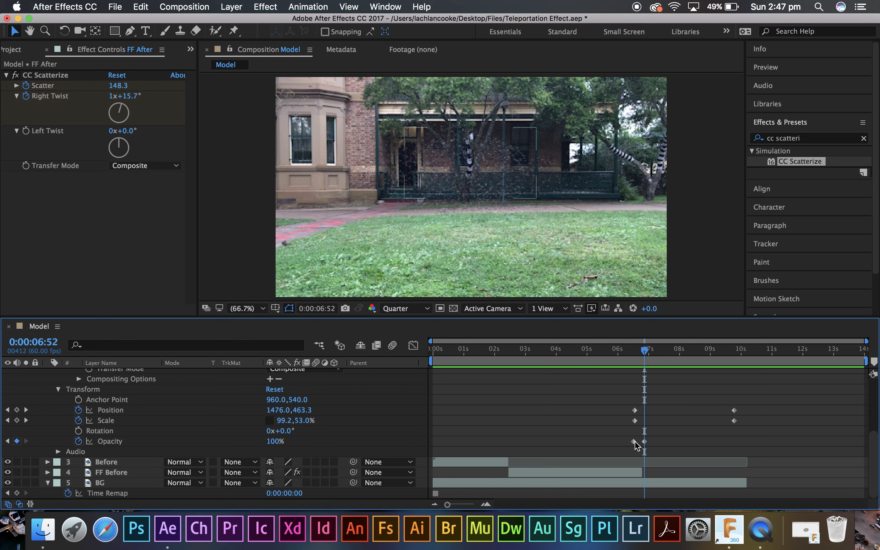
{"action": "left_click", "coordinate": [641, 352]}
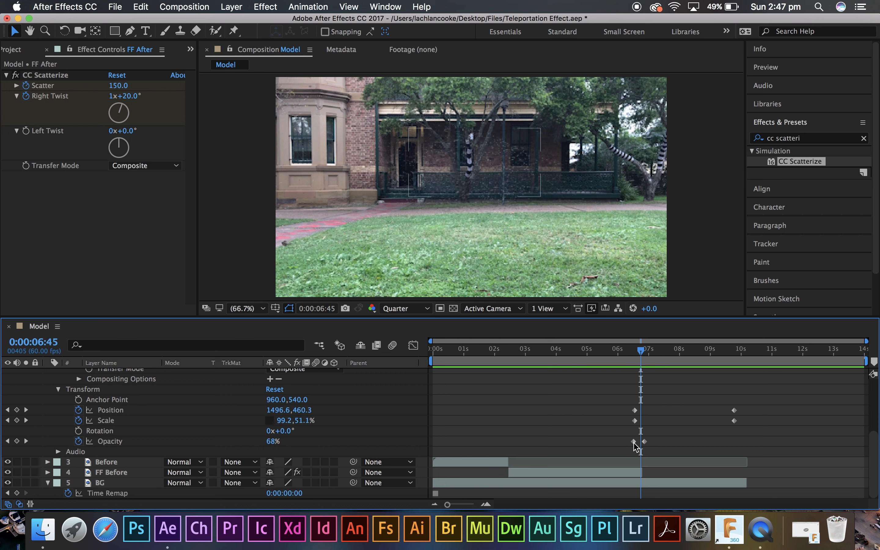
{"action": "left_click", "coordinate": [118, 442]}
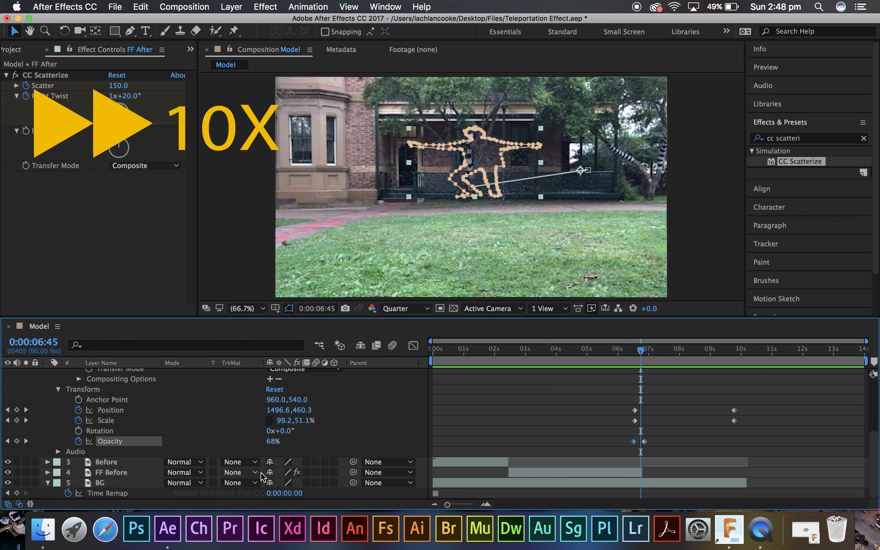
{"action": "left_click", "coordinate": [633, 351]}
{"action": "left_click", "coordinate": [618, 380]}
{"action": "left_click", "coordinate": [631, 351]}
{"action": "left_click_drag", "start_coordinate": [306, 413], "coordinate": [293, 413]}
{"action": "left_click_drag", "start_coordinate": [634, 360], "coordinate": [718, 366]}
Set FF After's Opacity to 0% at its first keyframe, at 0:00:06:30
{"action": "key", "text": "equal"}
{"action": "key", "text": "equal"}
{"action": "key", "text": "equal"}
{"action": "key", "text": "equal"}
{"action": "key", "text": "minus"}
{"action": "left_click", "coordinate": [276, 441]}
{"action": "type", "text": "0"}
{"action": "key", "text": "Return"}
Fine-tune FF After's starting Position to line up with the FF Before particles and play the transition
{"action": "key", "text": "minus"}
{"action": "key", "text": "minus"}
{"action": "key", "text": "minus"}
{"action": "left_click_drag", "start_coordinate": [302, 411], "coordinate": [289, 420]}
{"action": "key", "text": "space"}
Add a Position keyframe to FF After at 0:00:07:40 and bring its starting Position to 1458.0, 411.0
{"action": "left_click_drag", "start_coordinate": [650, 360], "coordinate": [696, 361]}
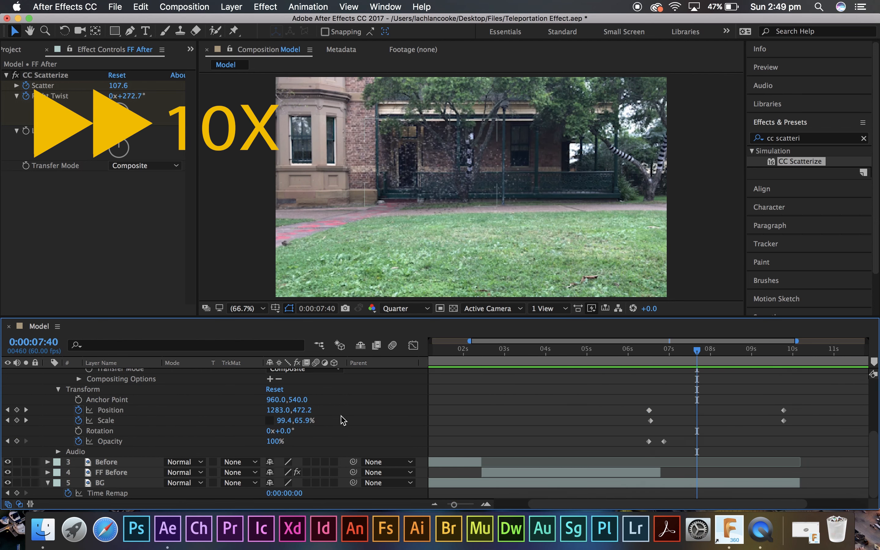
{"action": "left_click_drag", "start_coordinate": [306, 410], "coordinate": [293, 411]}
{"action": "left_click_drag", "start_coordinate": [696, 360], "coordinate": [652, 360]}
{"action": "left_click_drag", "start_coordinate": [454, 505], "coordinate": [462, 505]}
{"action": "left_click_drag", "start_coordinate": [646, 358], "coordinate": [588, 358]}
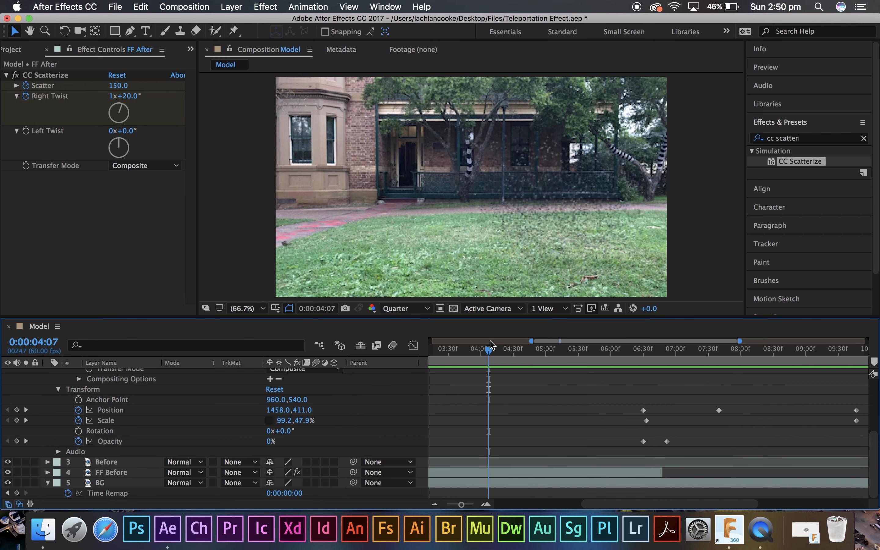
Extend FF Before to about 0:00:07:30 and set FF After's Position to 1431.0, 411.0 at 0:00:06:30
{"action": "left_click", "coordinate": [112, 472]}
{"action": "left_click_drag", "start_coordinate": [723, 360], "coordinate": [662, 359]}
{"action": "left_click_drag", "start_coordinate": [740, 340], "coordinate": [792, 350]}
{"action": "left_click_drag", "start_coordinate": [474, 504], "coordinate": [462, 504]}
{"action": "left_click_drag", "start_coordinate": [603, 349], "coordinate": [646, 350]}
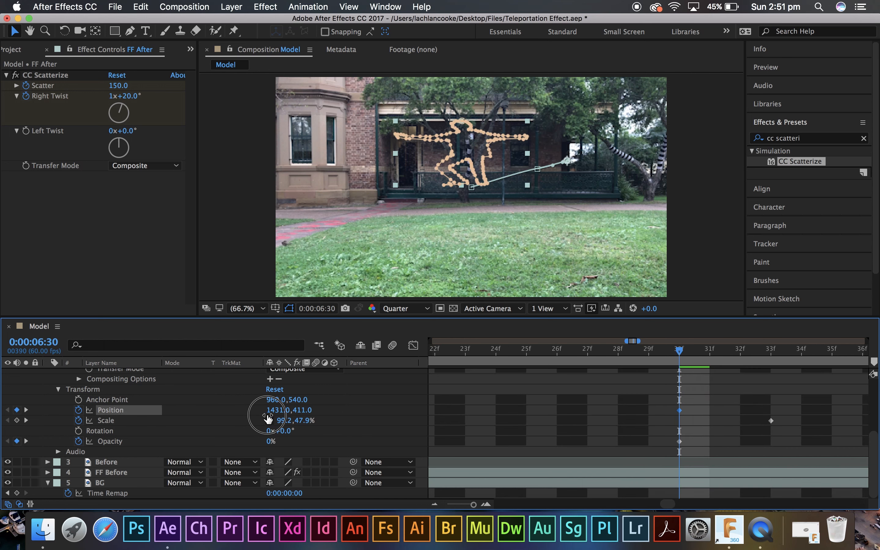
{"action": "key", "text": "Home"}
{"action": "key", "text": "semicolon"}
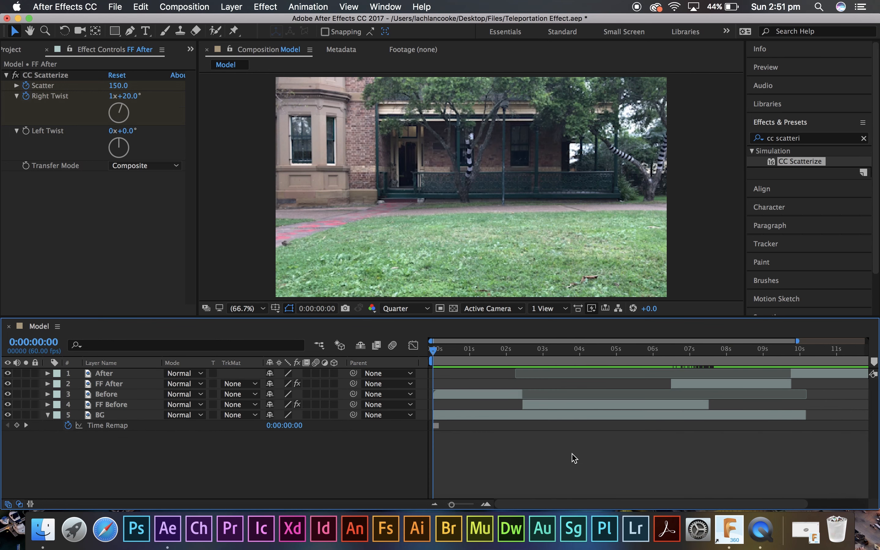
Review FF After's Scatter, Right Twist, Position, Scale and Opacity keyframes, and collapse the layer's properties
{"action": "left_click", "coordinate": [47, 383], "text": "alt"}
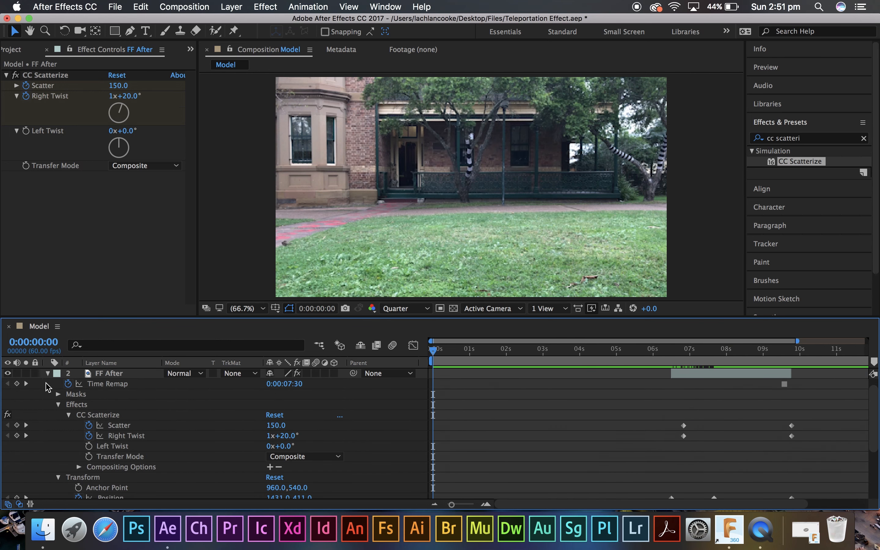
{"action": "scroll", "coordinate": [168, 483], "scroll_direction": "down", "scroll_amount": 5}
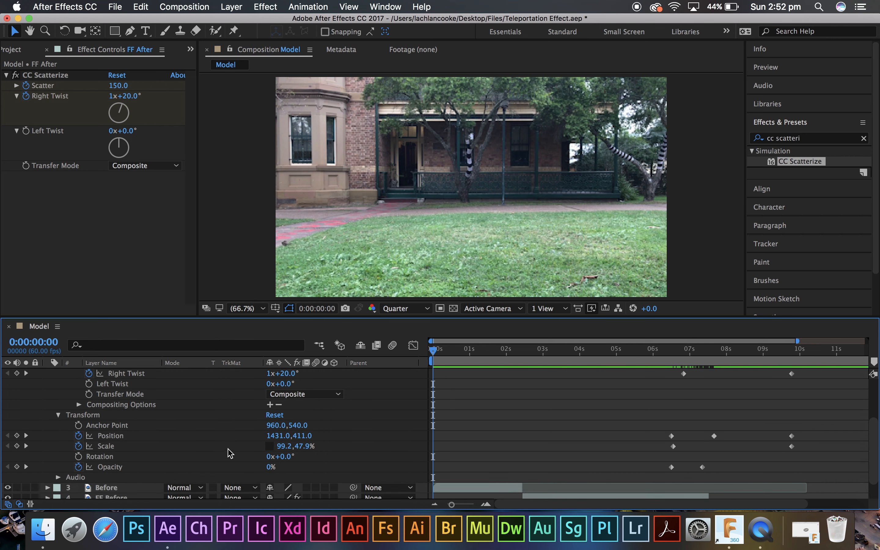
{"action": "scroll", "coordinate": [407, 411], "scroll_direction": "down", "scroll_amount": 2}
{"action": "scroll", "coordinate": [409, 412], "scroll_direction": "up", "scroll_amount": 10}
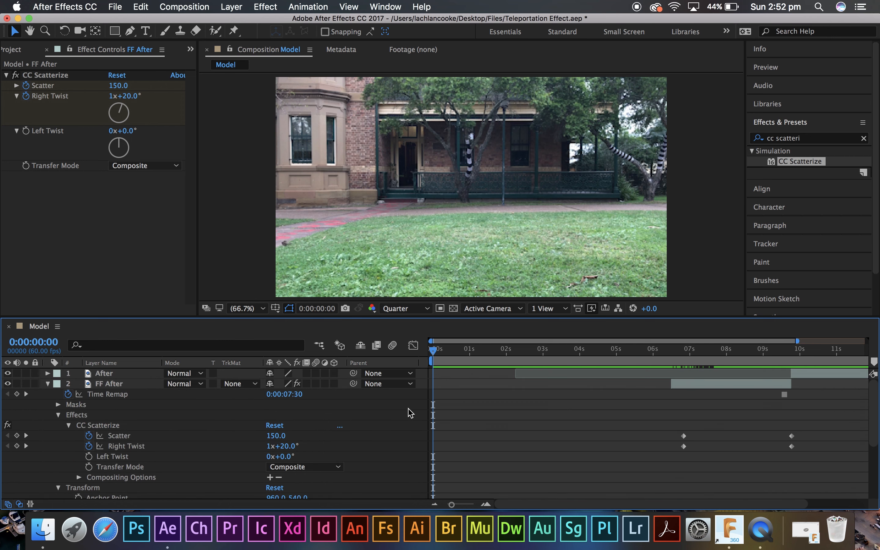
{"action": "left_click", "coordinate": [47, 383]}
Play the composition from 0:00:00:00 to check the adjusted teleportation transition
{"action": "left_click_drag", "start_coordinate": [433, 349], "coordinate": [372, 373]}
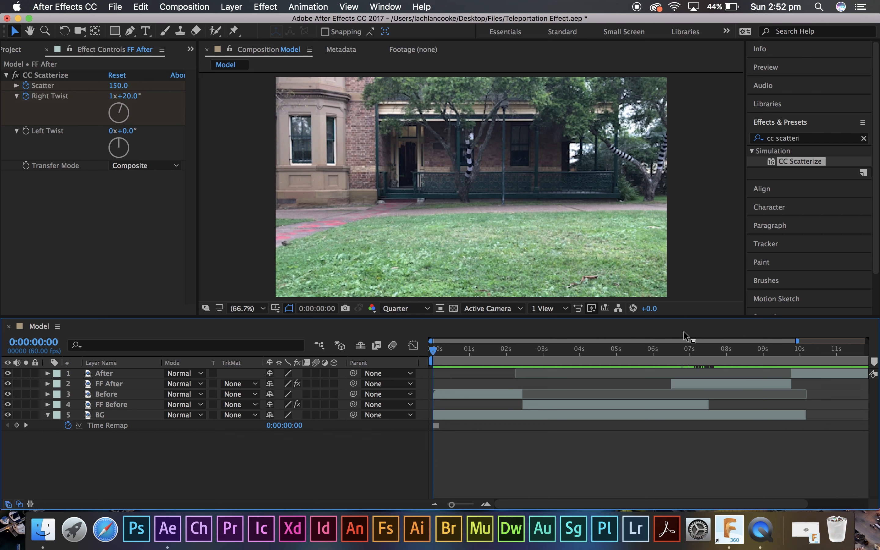
{"action": "left_click_drag", "start_coordinate": [798, 341], "coordinate": [801, 341]}
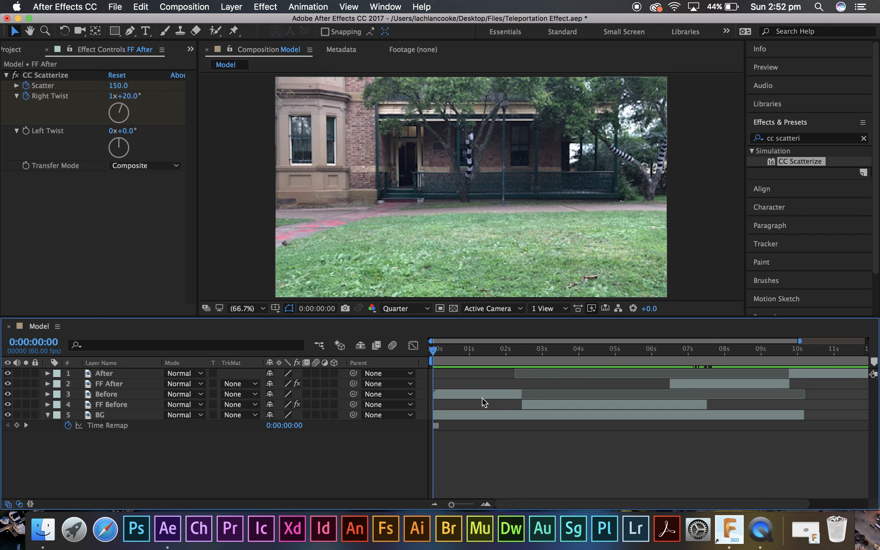
{"action": "key", "text": "space"}
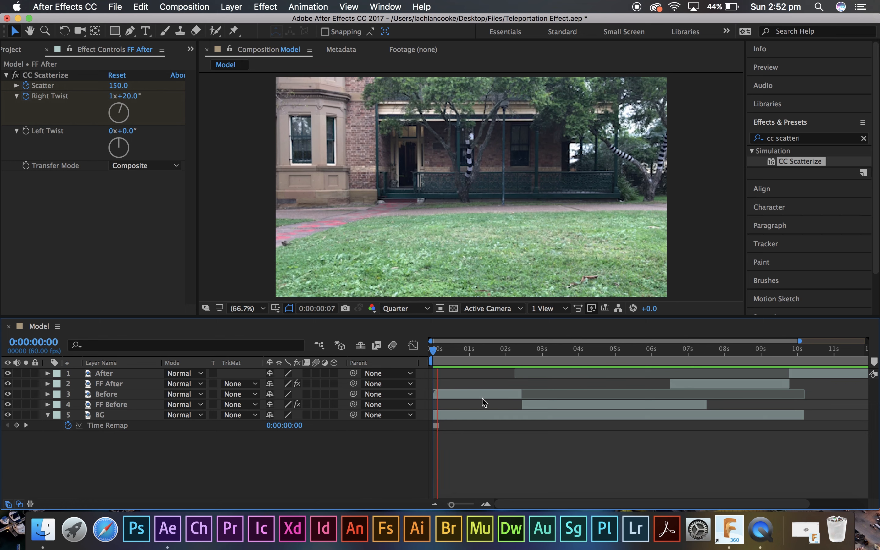
Set the Model composition's duration to 0:00:12:24 to match the end of the After layer, and return to the start
{"action": "left_click", "coordinate": [807, 355]}
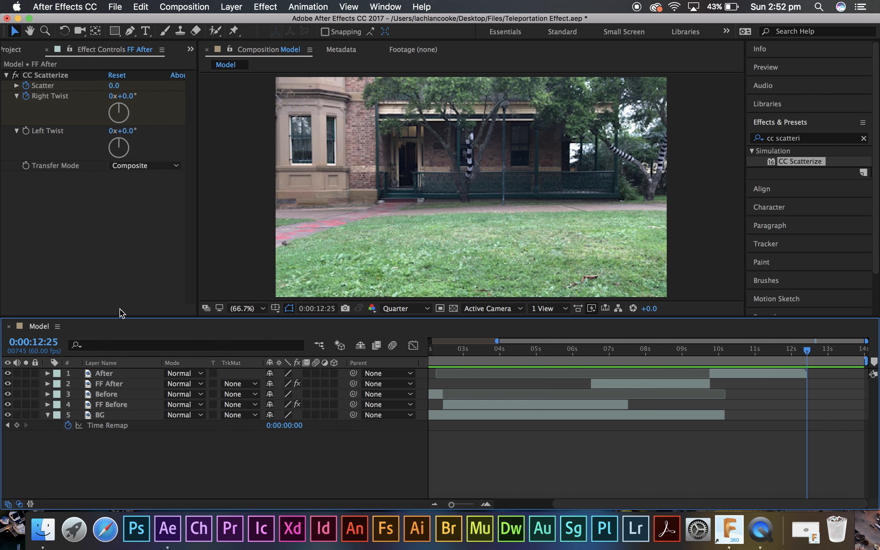
{"action": "left_click", "coordinate": [11, 49]}
{"action": "right_click", "coordinate": [47, 164]}
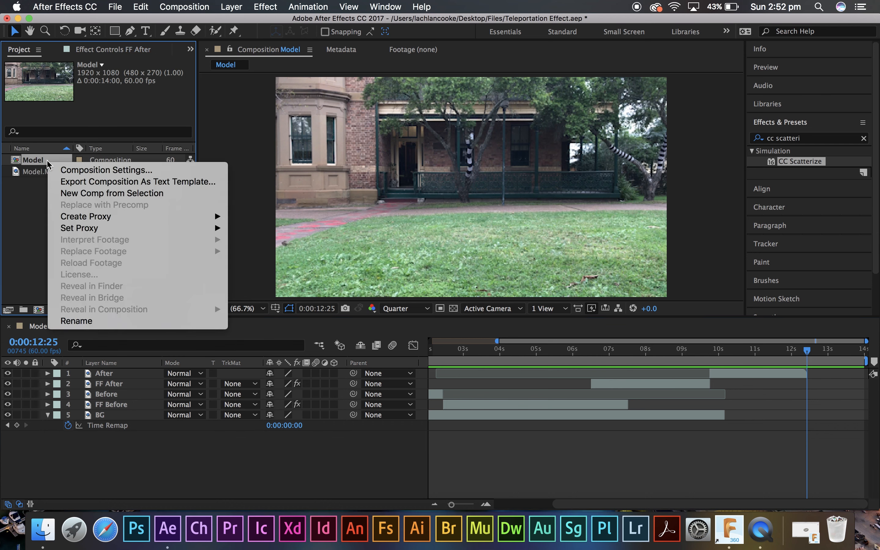
{"action": "left_click", "coordinate": [78, 171]}
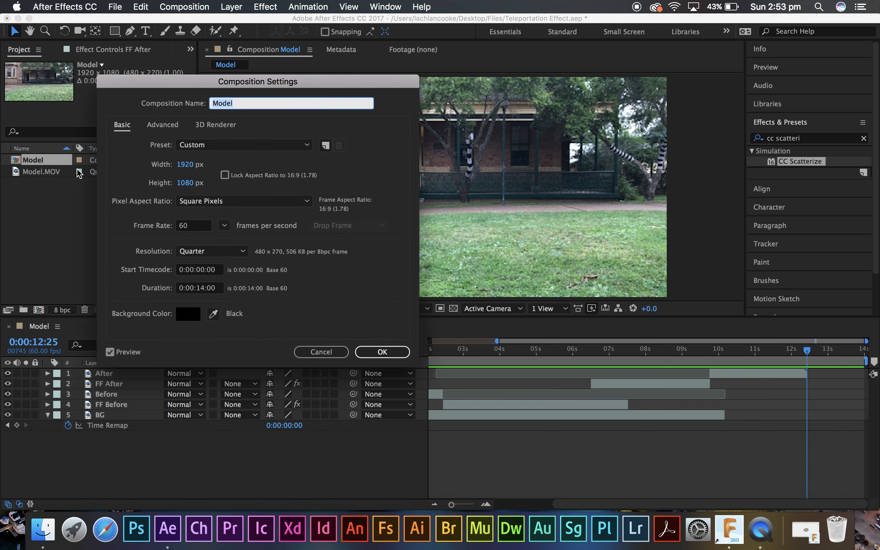
{"action": "left_click", "coordinate": [205, 288]}
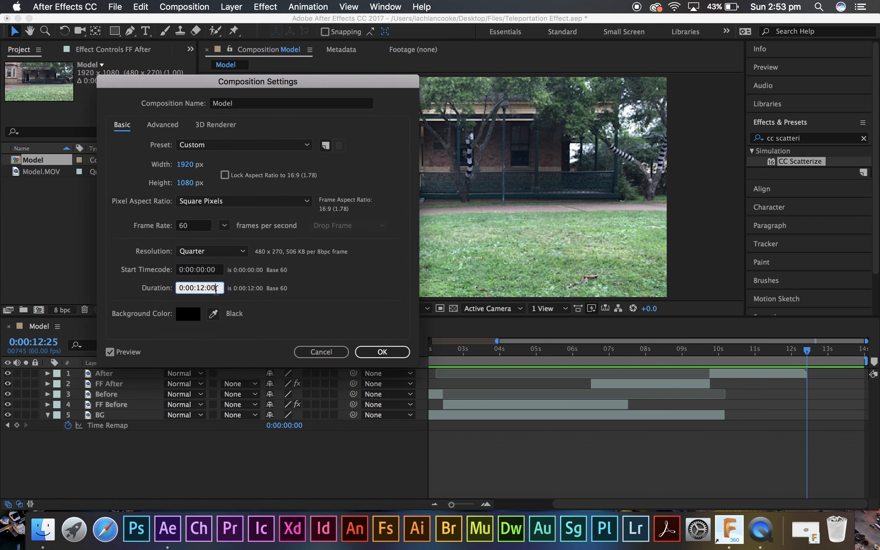
{"action": "left_click", "coordinate": [384, 353]}
{"action": "left_click_drag", "start_coordinate": [864, 355], "coordinate": [384, 349]}
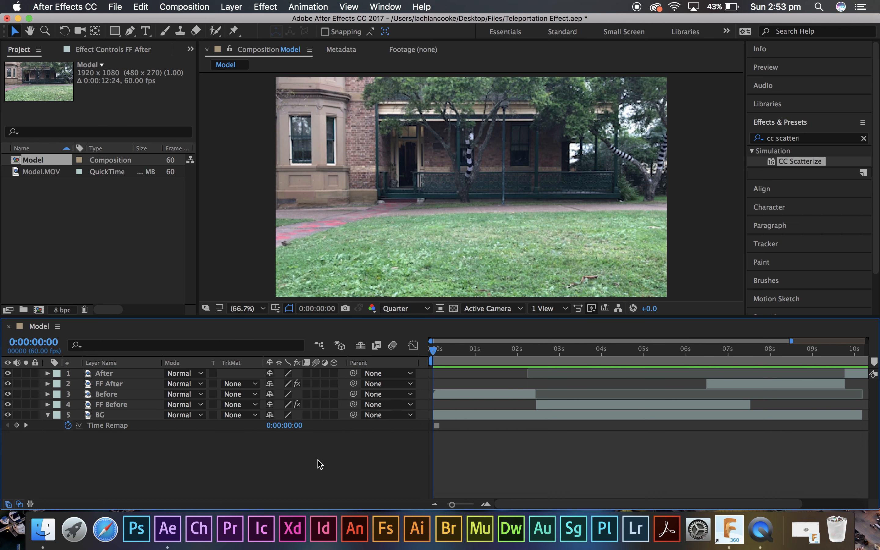
Save the Teleportation Effect project and bring up the export options for the Model composition
{"action": "left_click", "coordinate": [109, 6]}
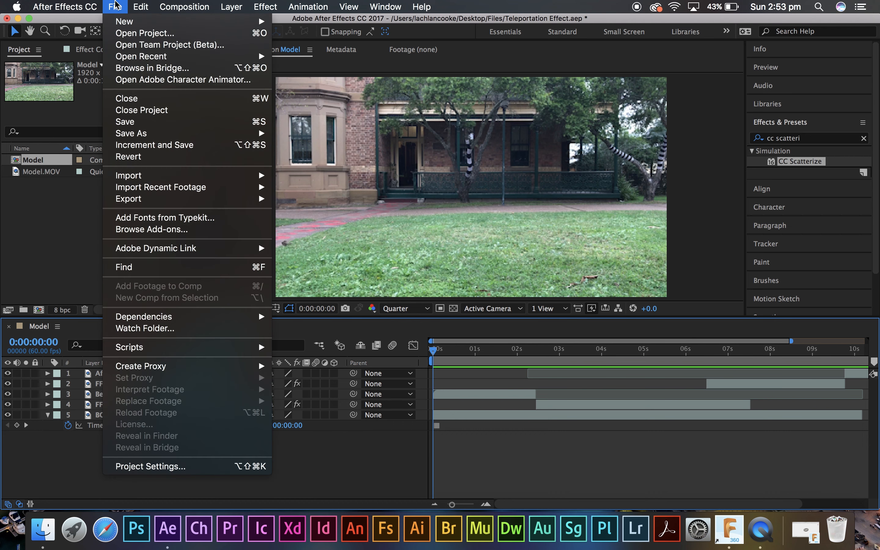
{"action": "left_click", "coordinate": [140, 126]}
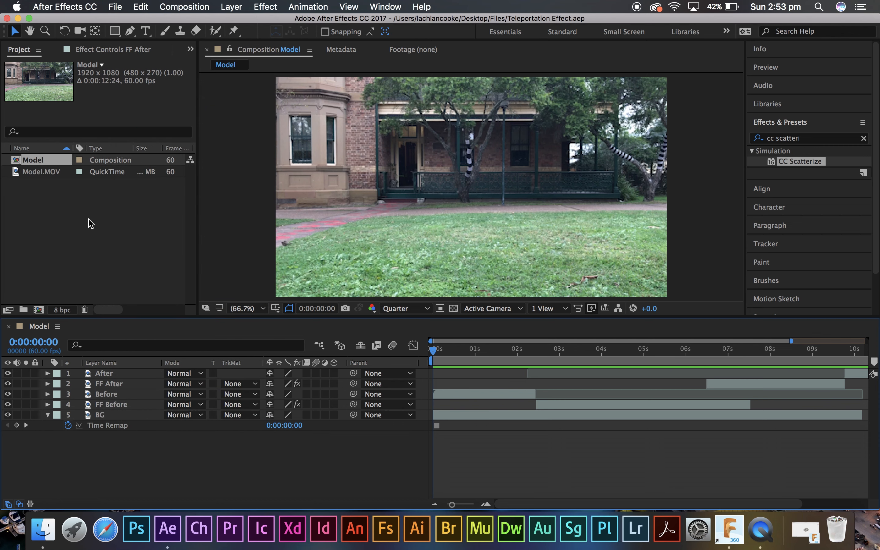
{"action": "left_click", "coordinate": [120, 5]}
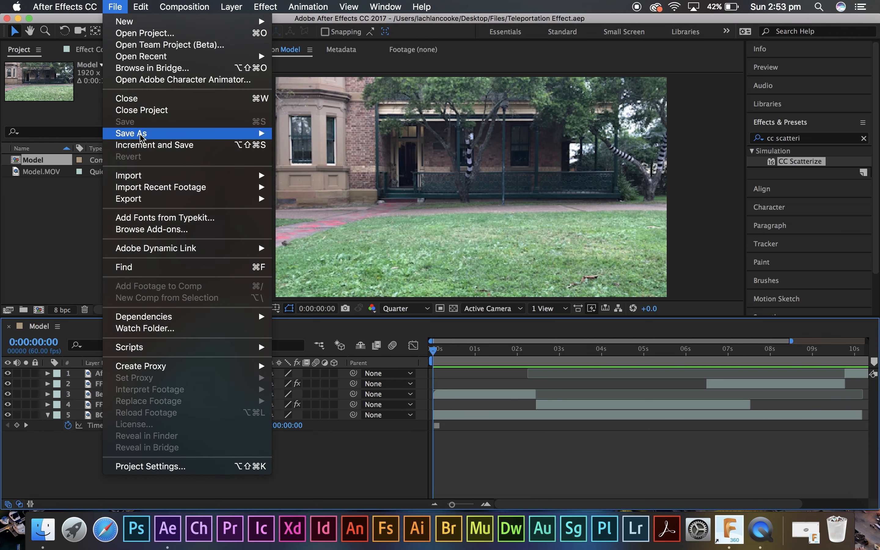
{"action": "mouse_move", "coordinate": [151, 193]}
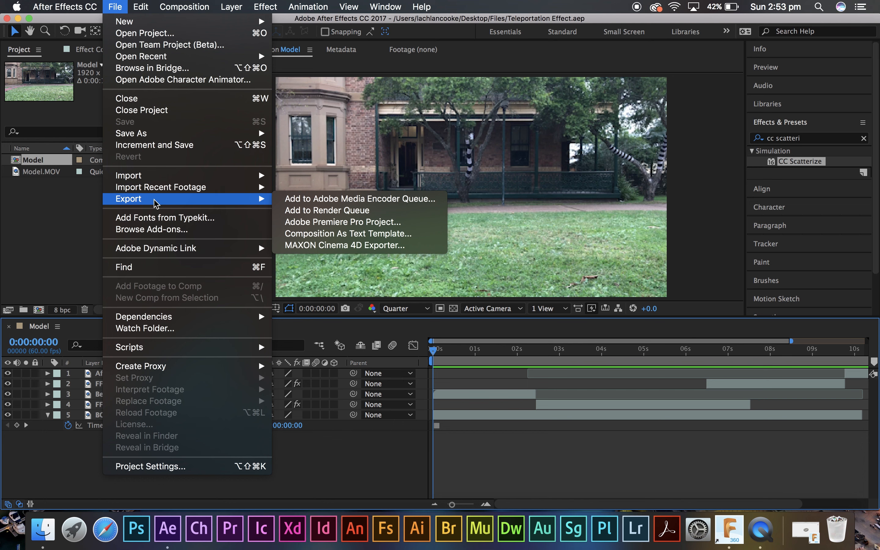